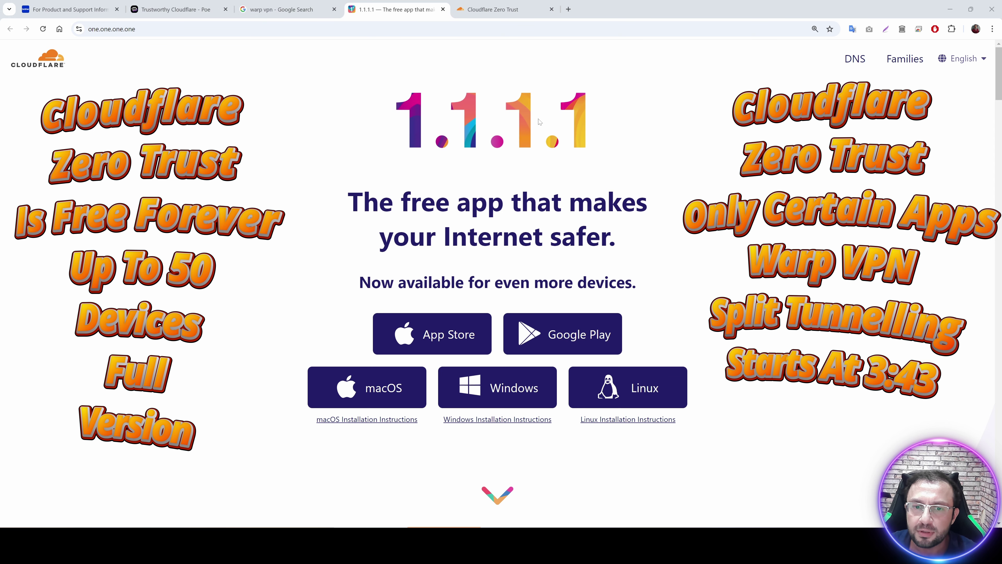
Show the Cloudflare Zero Trust docs tab and minimize the Discord loading window
left_click(492, 13)
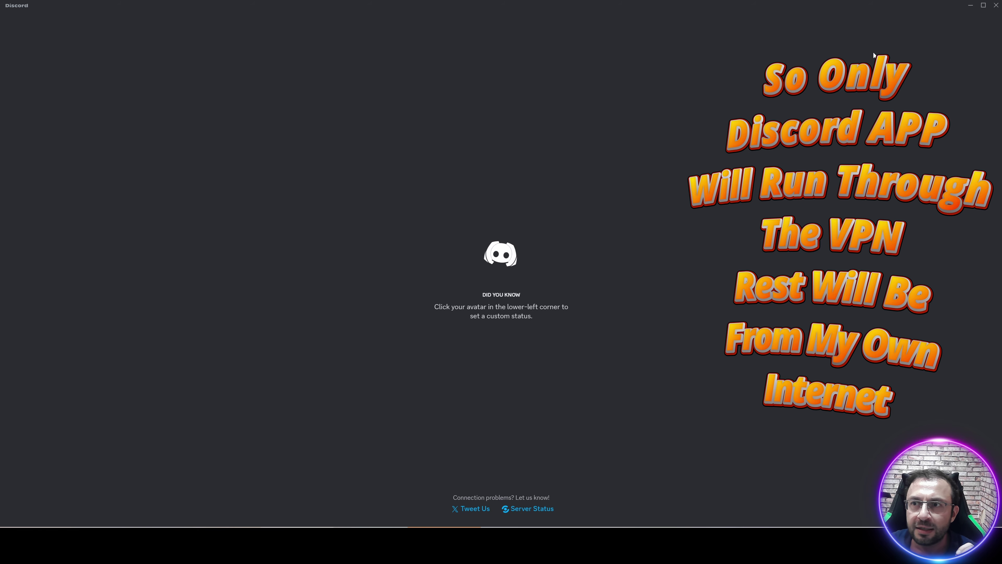
left_click(970, 5)
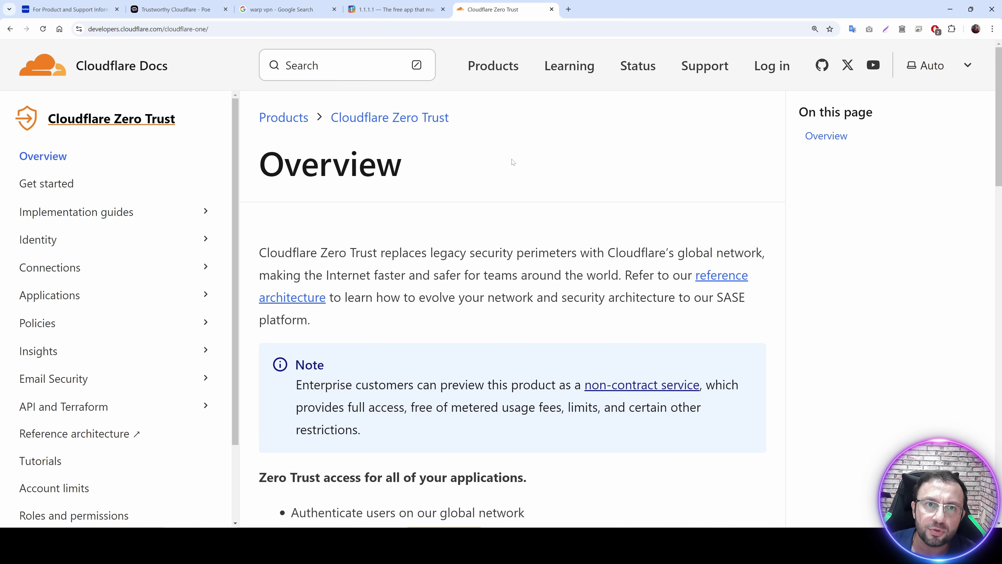
left_click(180, 9)
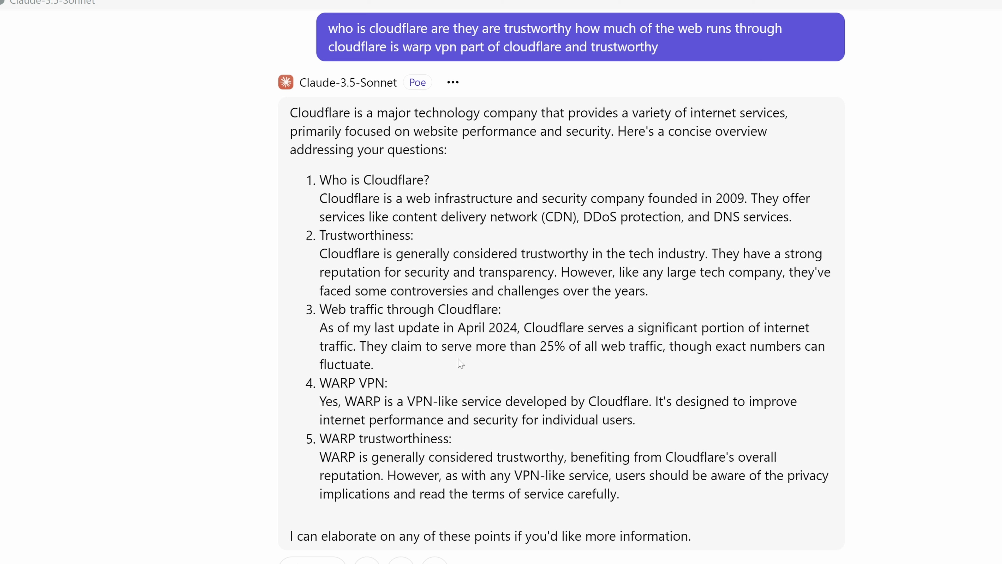
left_click_drag(398, 365, 319, 327)
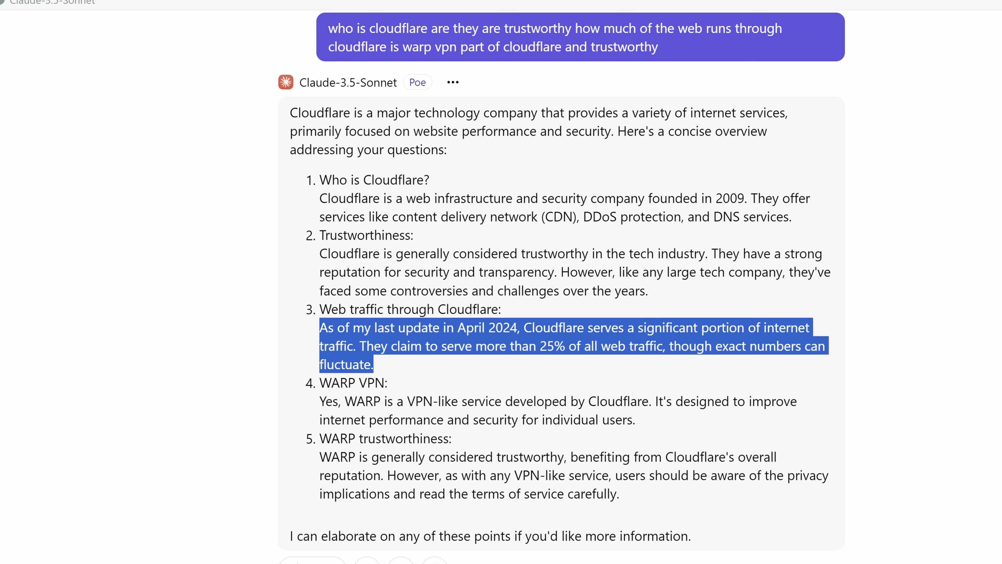
left_click(416, 364)
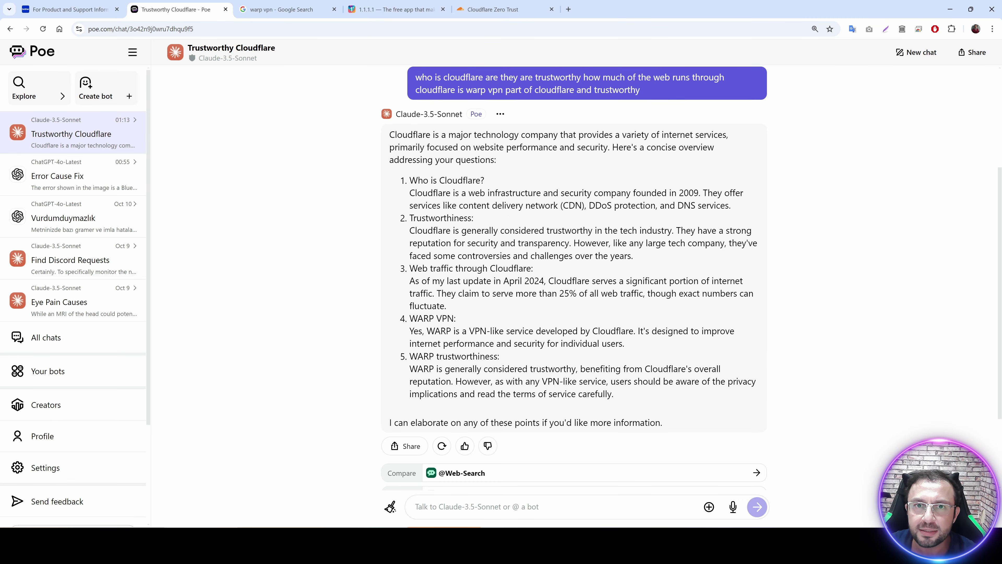
left_click(477, 4)
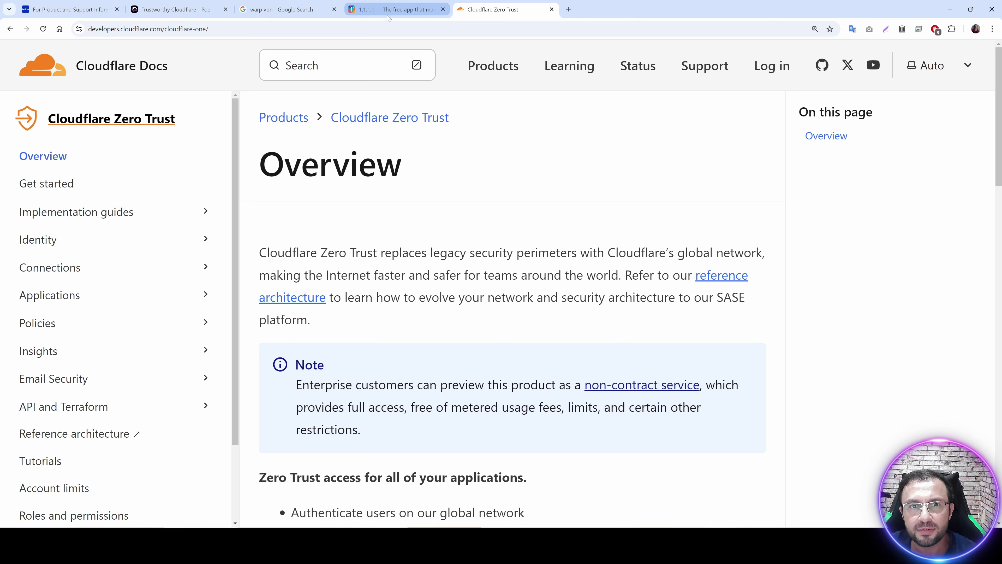
Search for 'warp' and download the Windows WARP installer from the 1.1.1.1 site
left_click(395, 9)
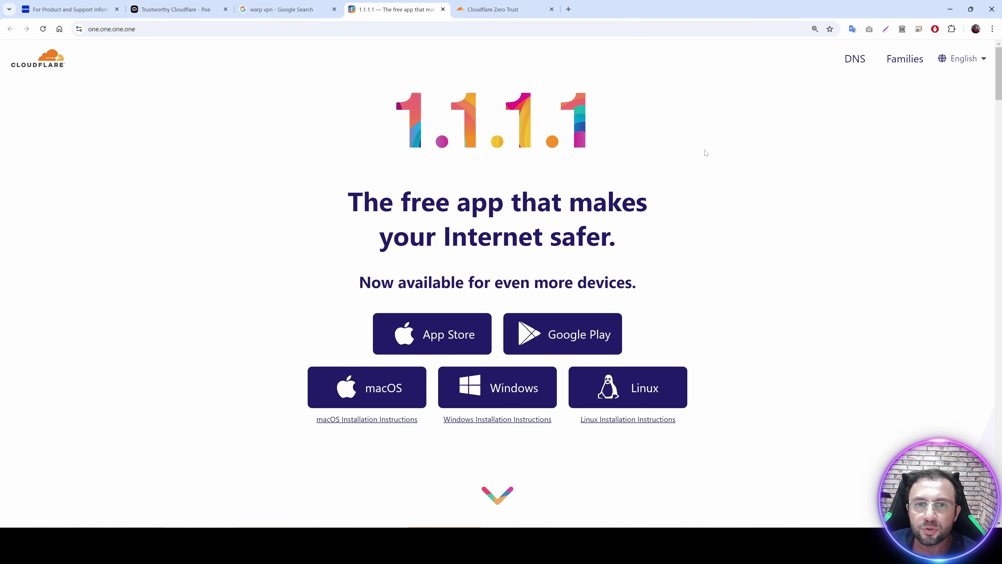
left_click(170, 33)
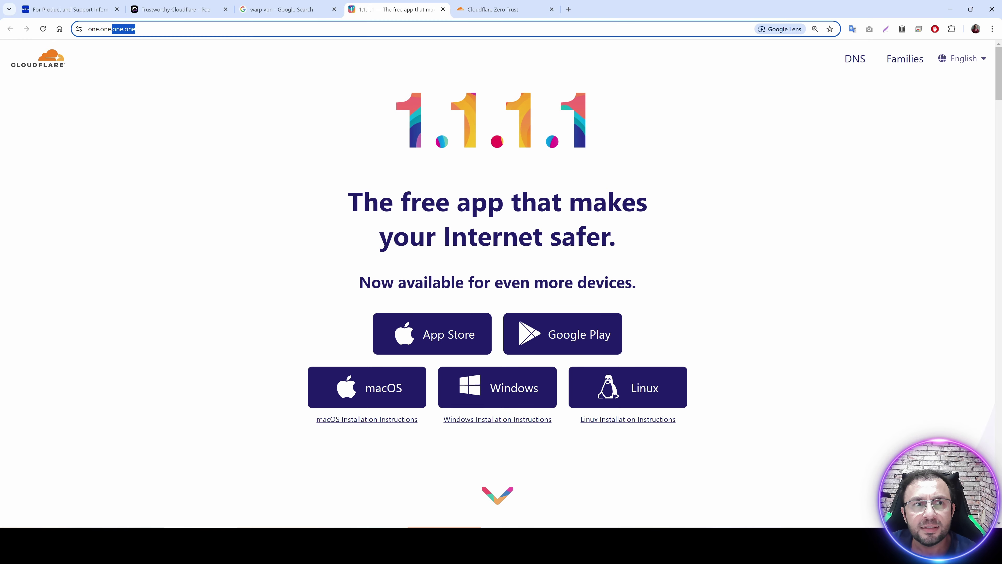
left_click(568, 9)
type("warp")
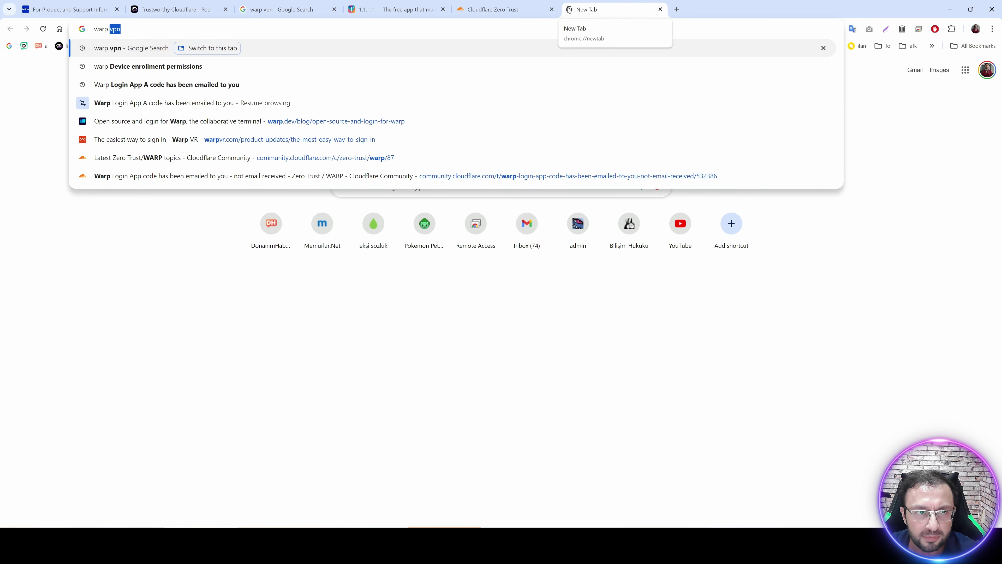
key("Return")
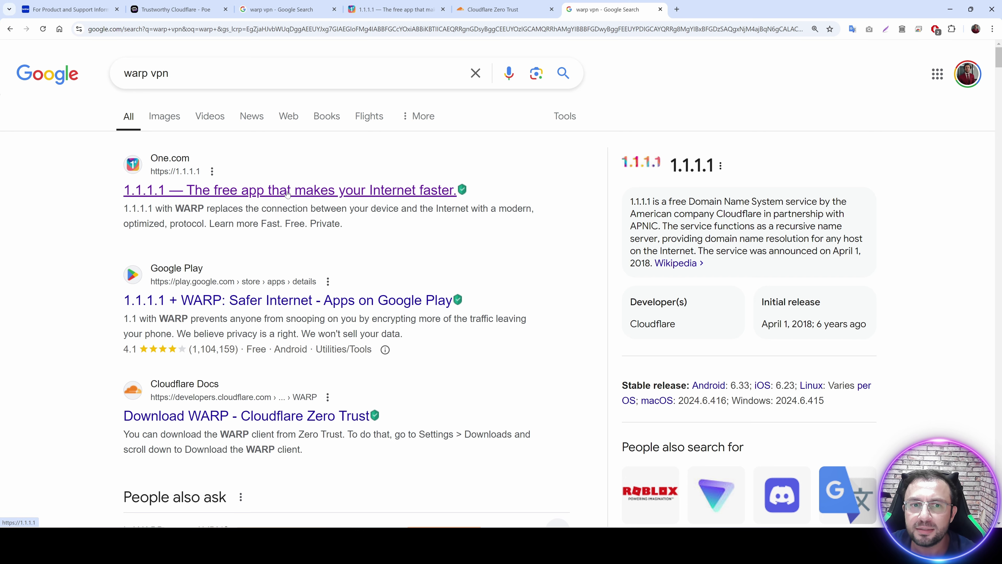
left_click(287, 193)
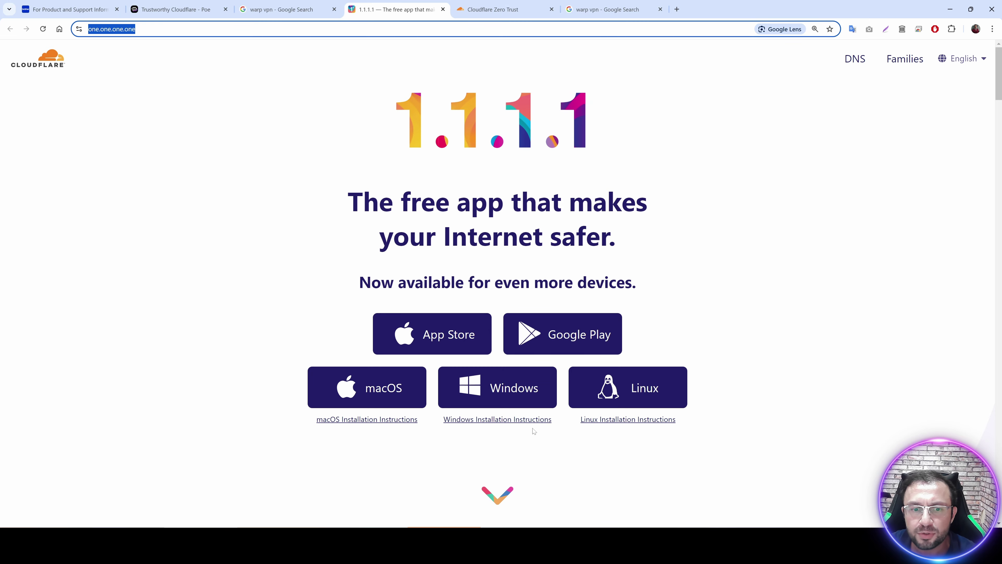
left_click(511, 389)
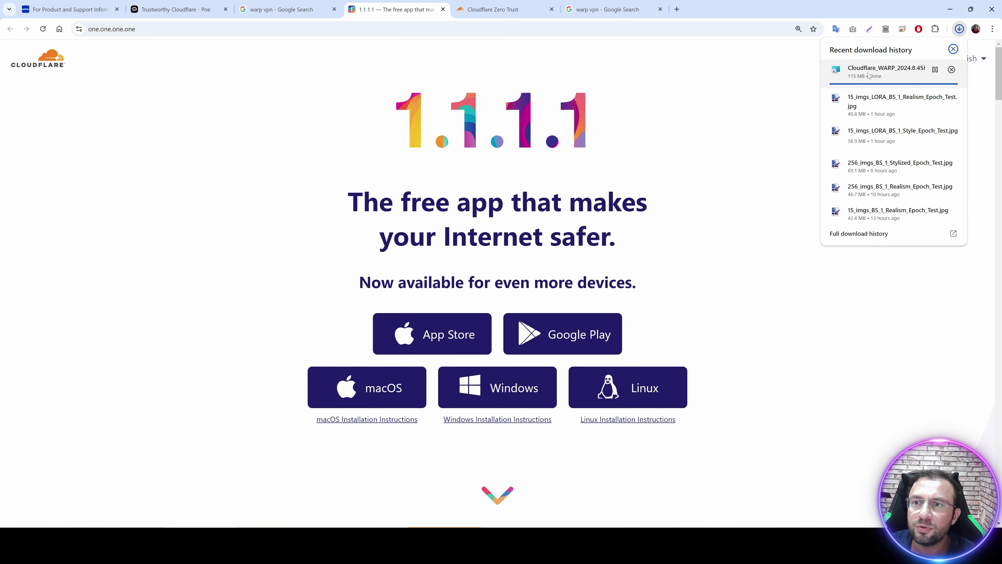
Run the WARP installer through Next, Install and Finish
left_click(883, 71)
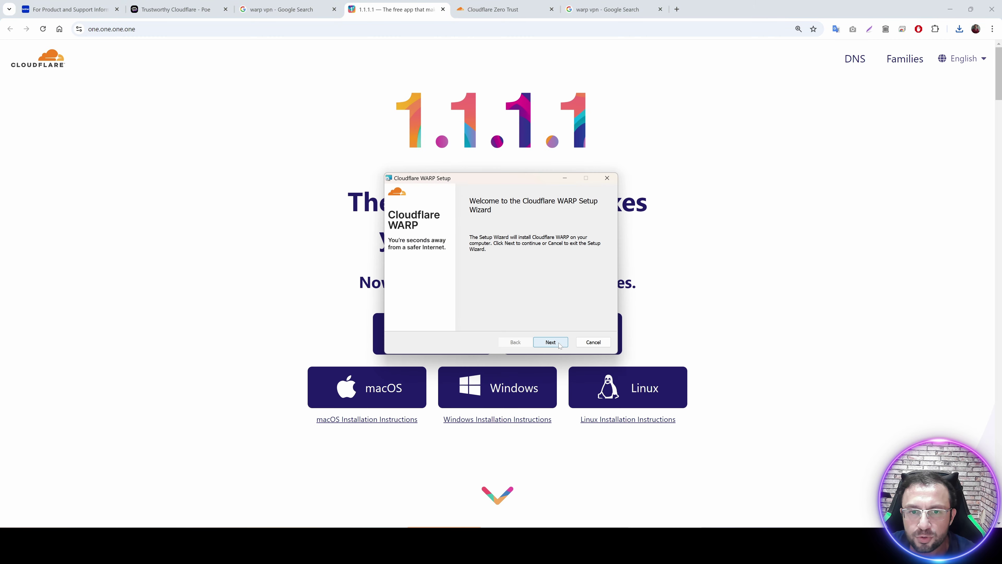
left_click(551, 342)
left_click(549, 342)
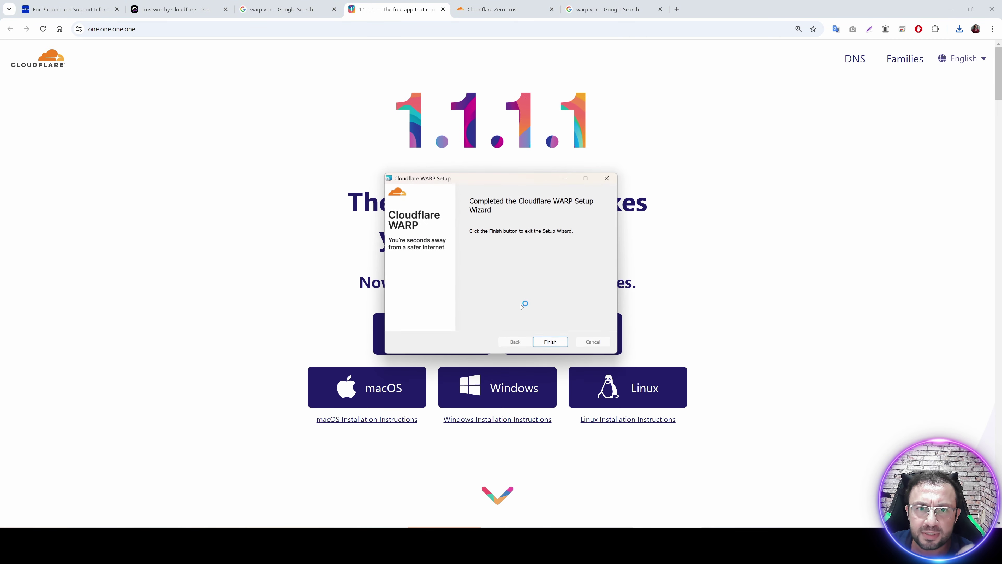
left_click(550, 342)
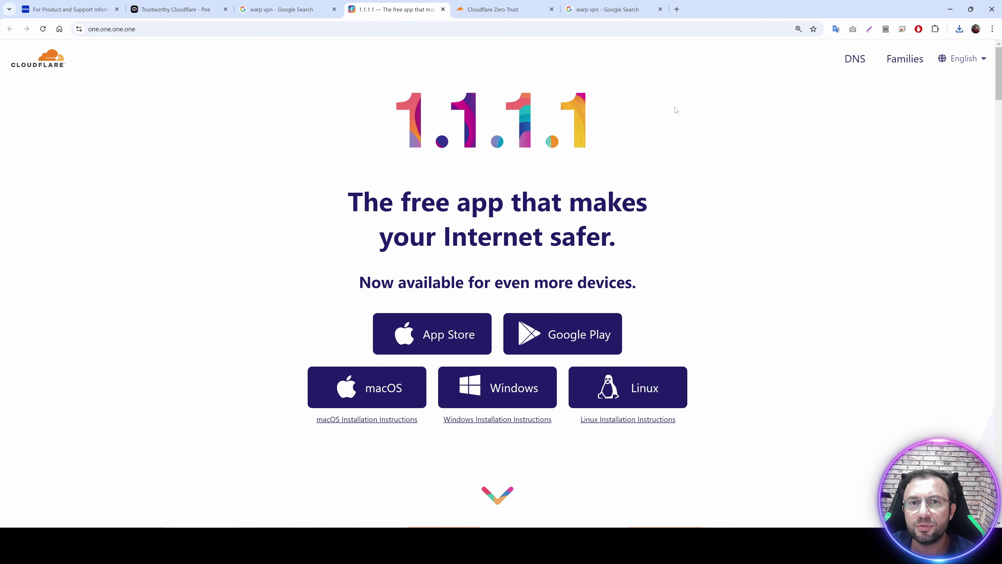
Load speedtest.net in a new browser tab
left_click(677, 9)
type("speedtest.net")
key("Return")
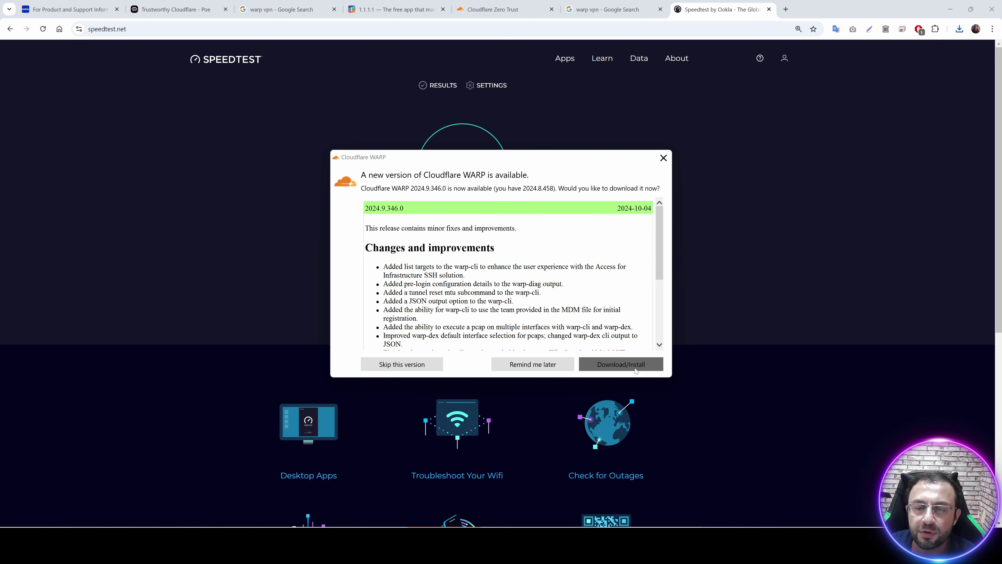
Download and install the WARP 2024.9.346.0 update
left_click(621, 363)
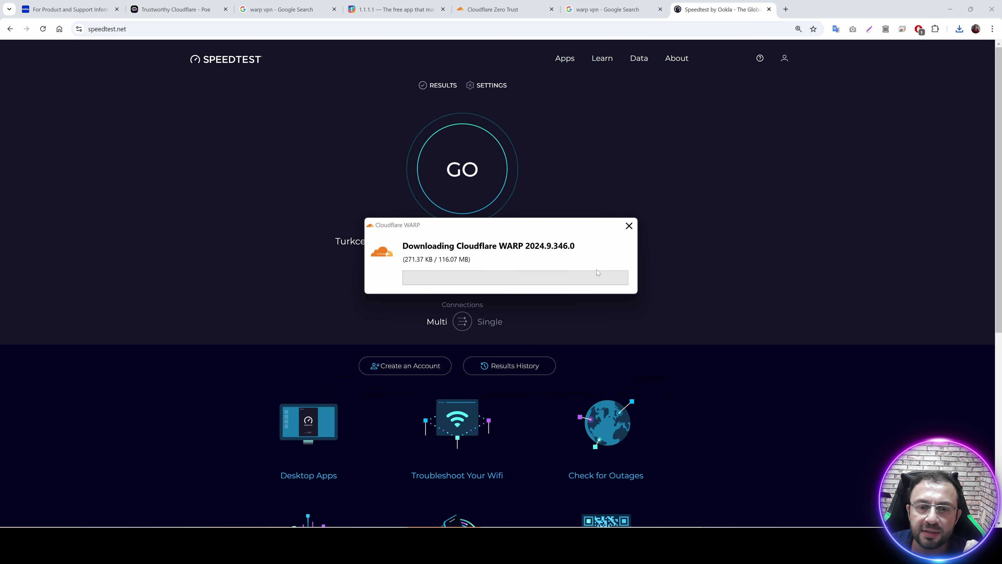
left_click(493, 9)
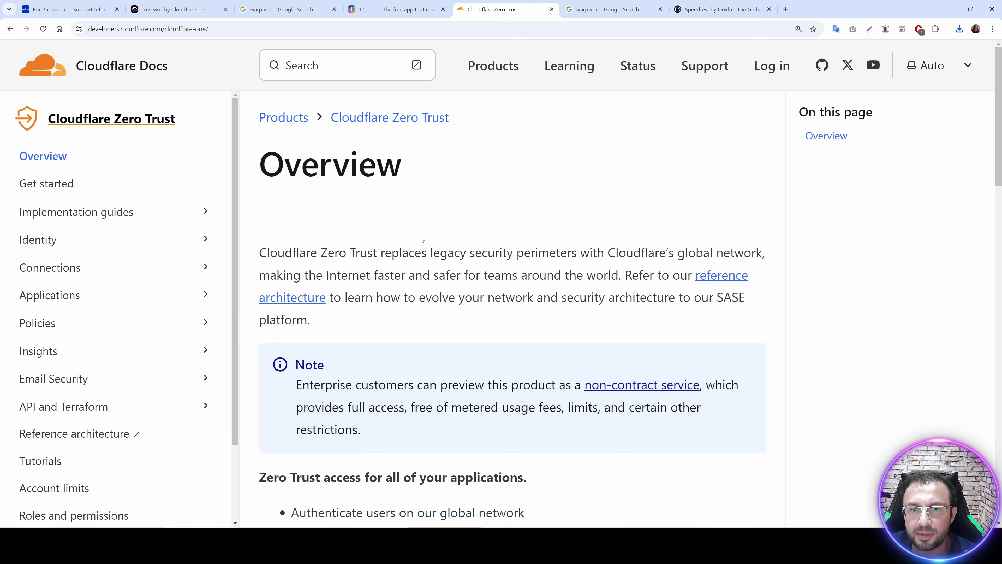
left_click(377, 12)
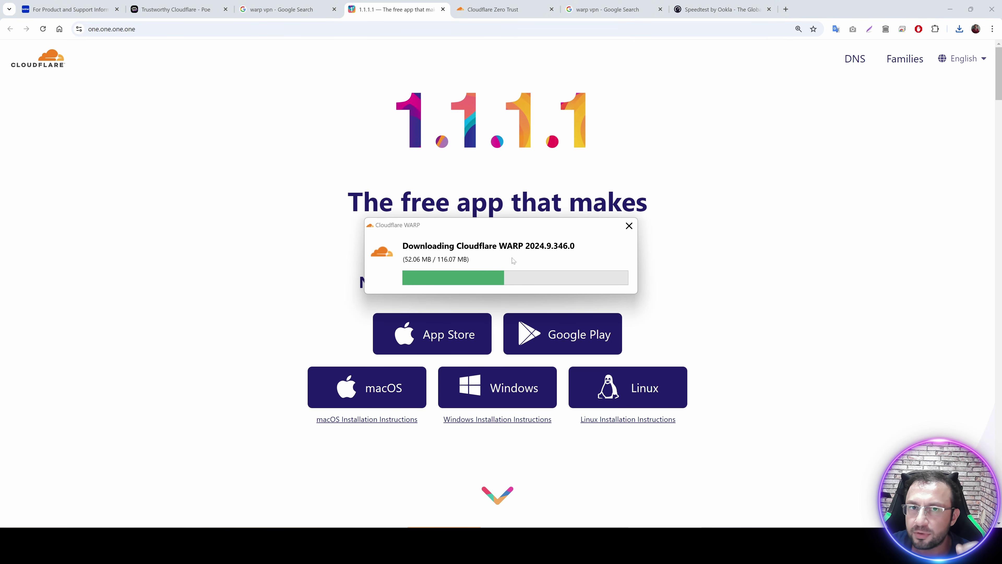
left_click(544, 297)
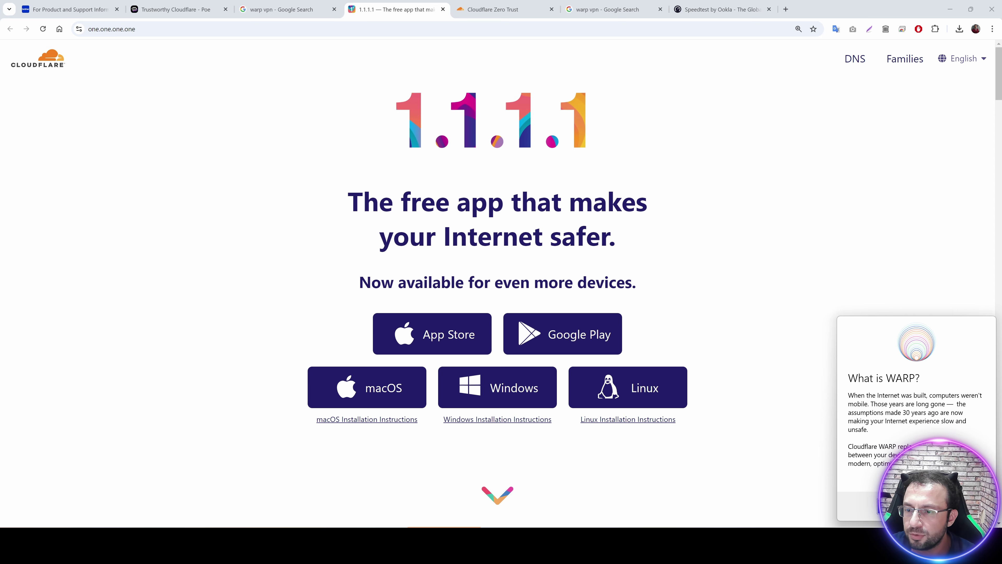
Accept the WARP introduction and privacy commitment so WARP registers and shows Disconnected
left_click(903, 506)
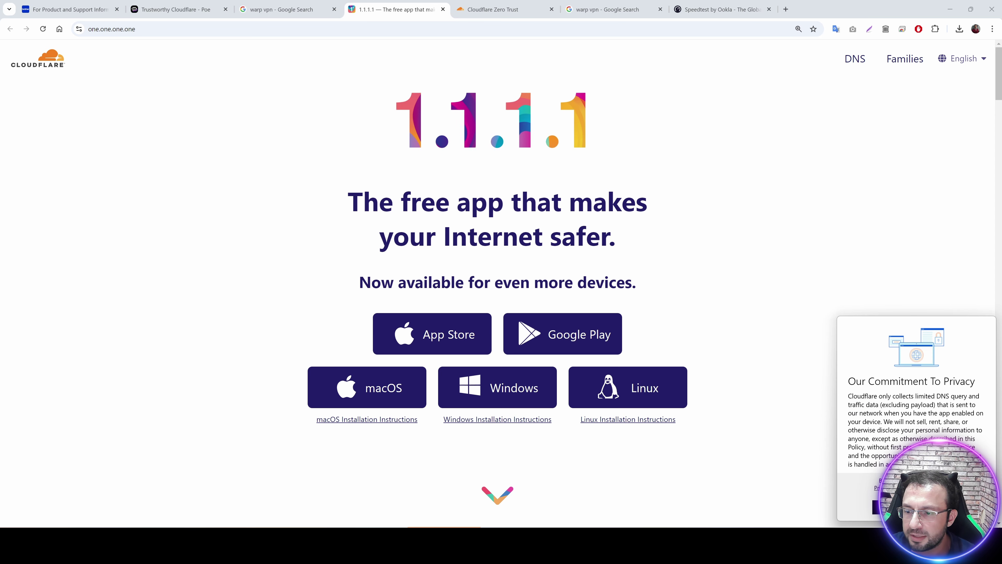
left_click(903, 505)
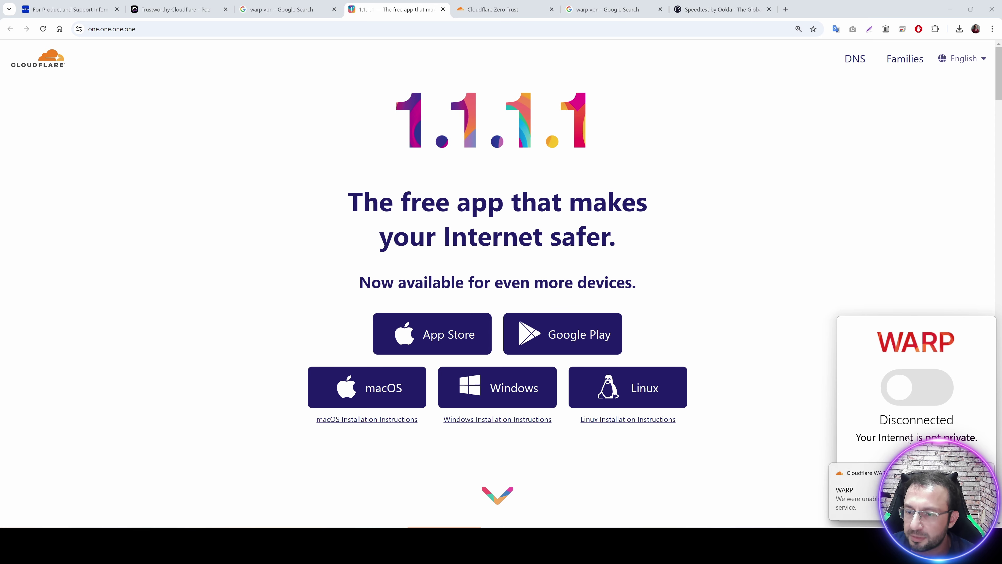
left_click(710, 8)
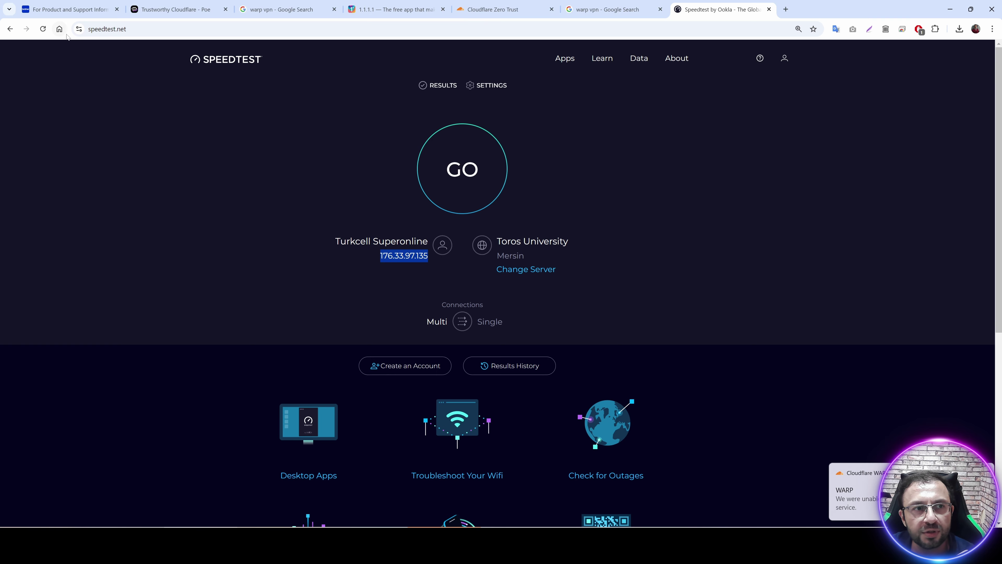
Run a speed test, connect WARP, and reload Speedtest to show the Cloudflare Warp provider
left_click(43, 28)
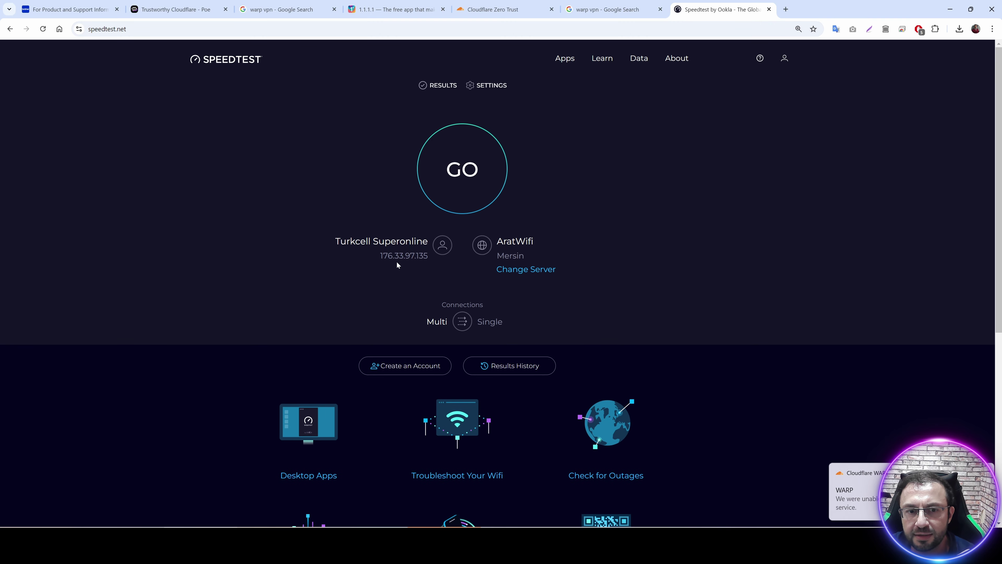
left_click_drag(387, 255, 427, 256)
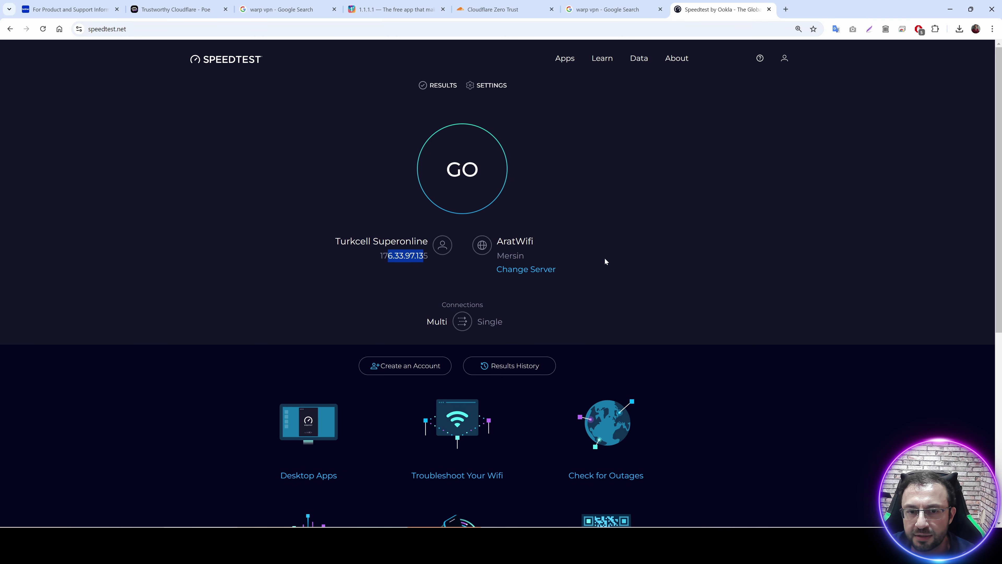
left_click(633, 254)
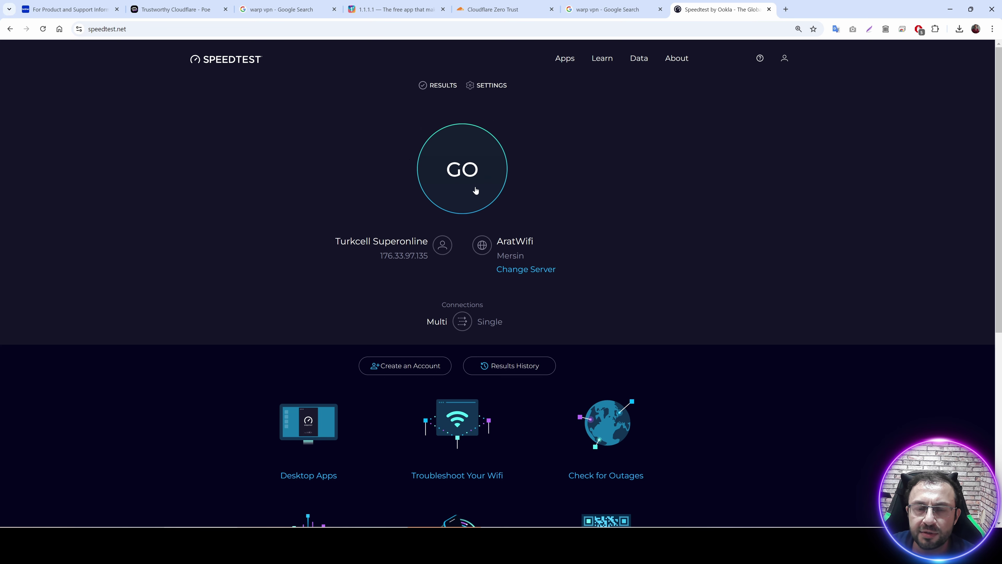
left_click(466, 168)
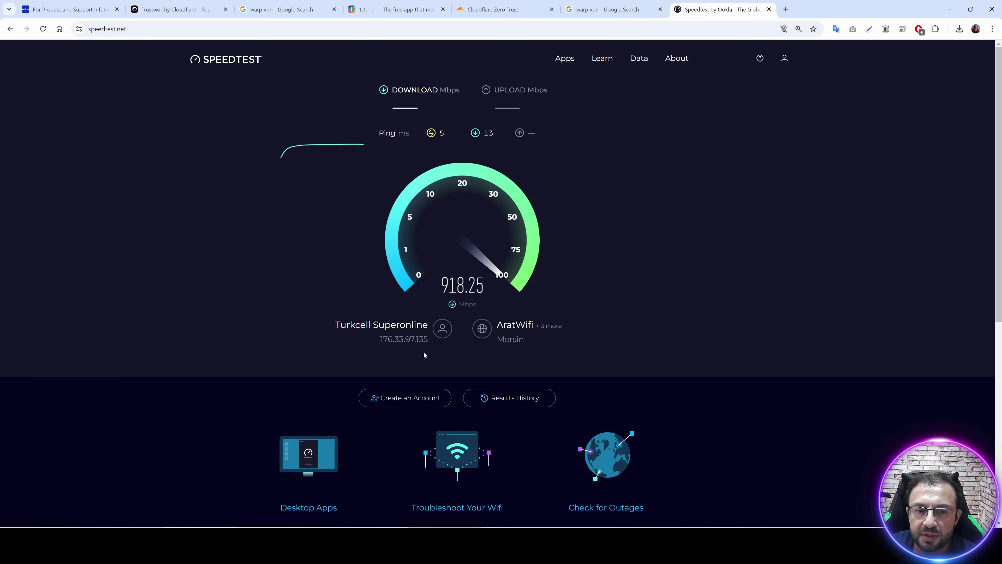
left_click_drag(428, 339, 379, 339)
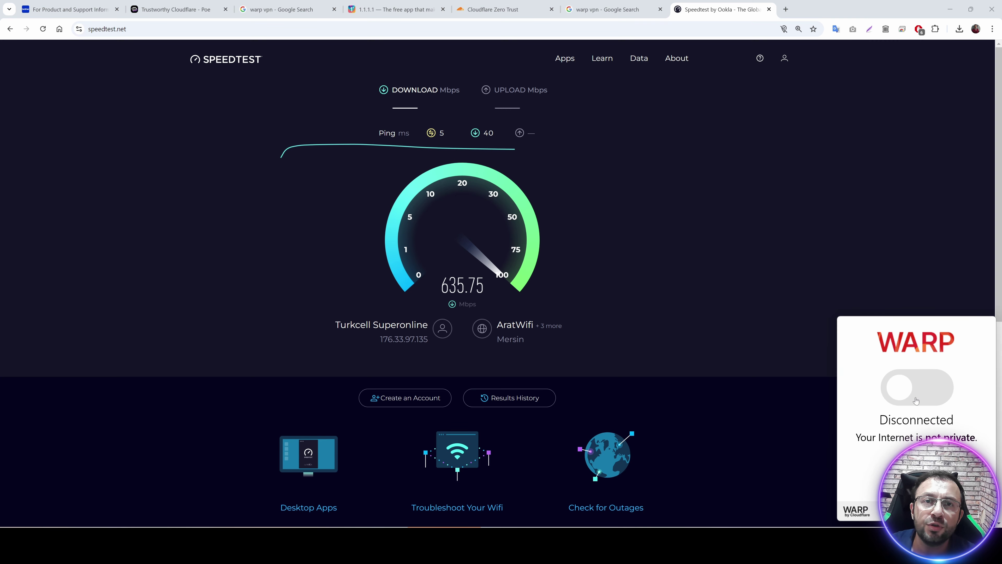
left_click(917, 398)
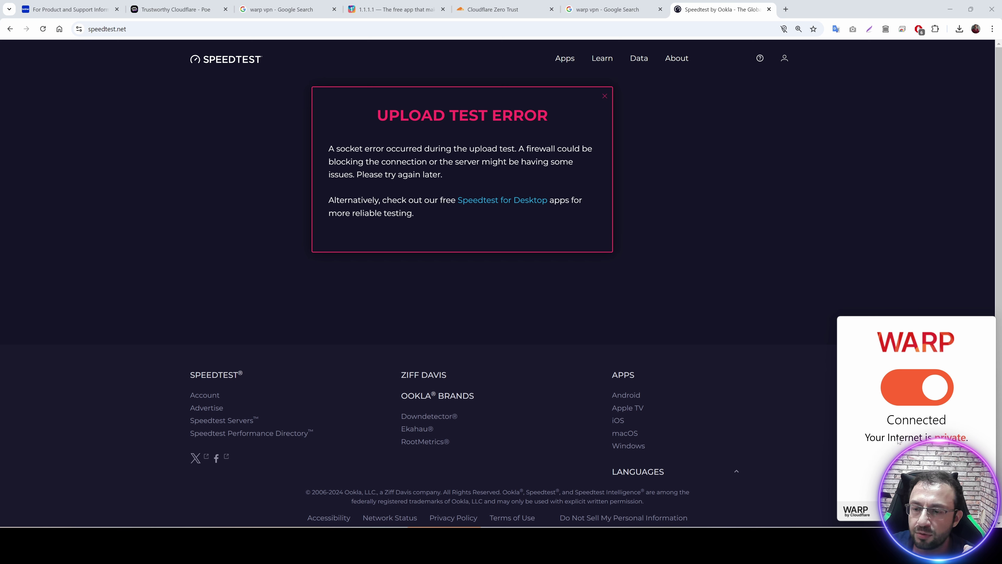
left_click(42, 28)
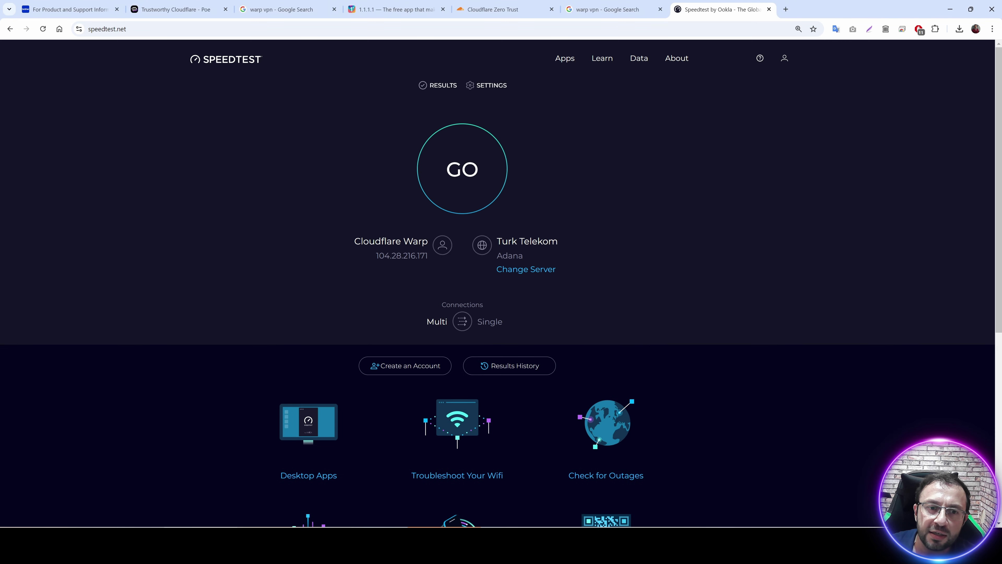
Run the speed test over Cloudflare Warp (450.32 Mbps down, 44.77 up), then open WARP from the tray
left_click_drag(361, 241, 427, 241)
left_click(454, 204)
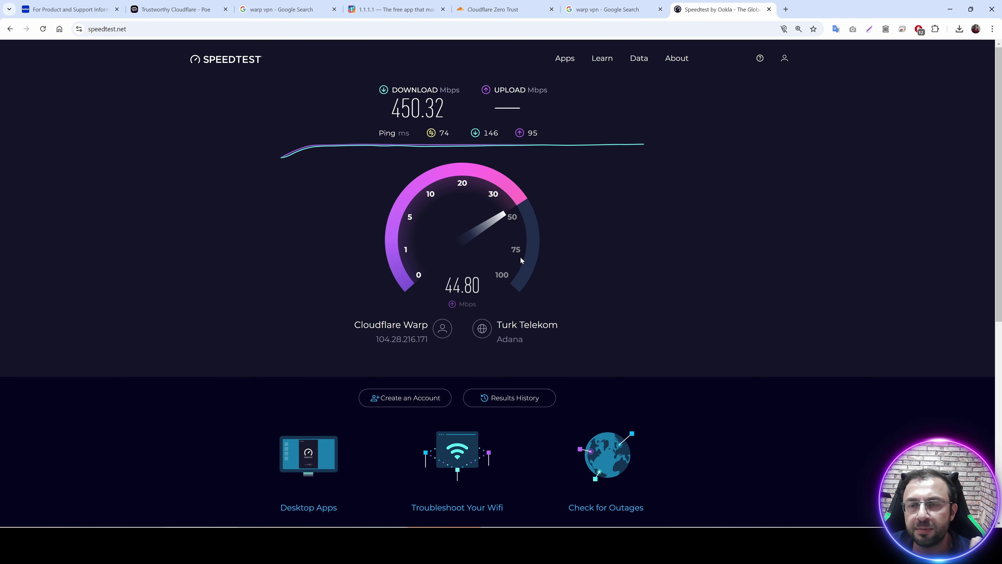
left_click(868, 552)
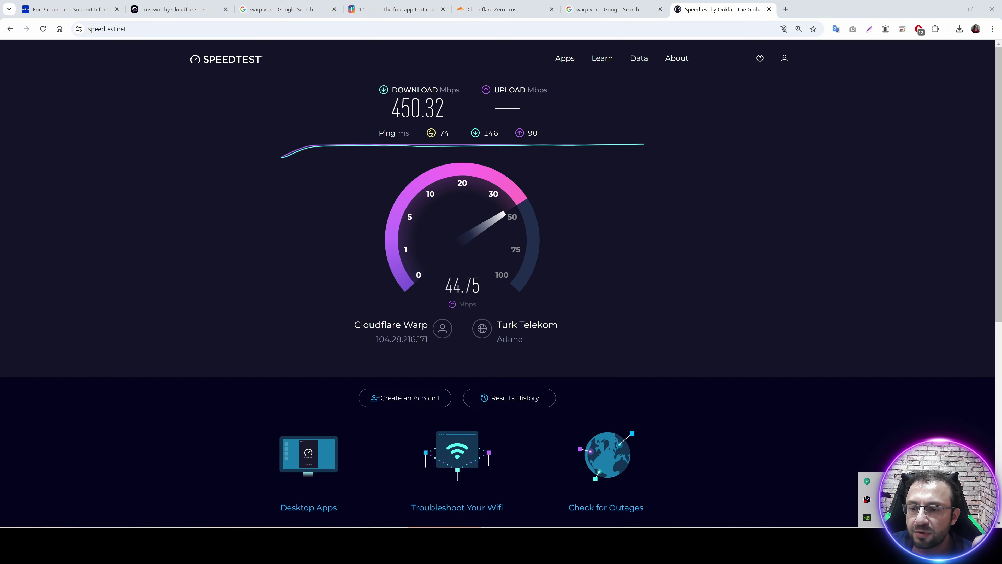
left_click(867, 491)
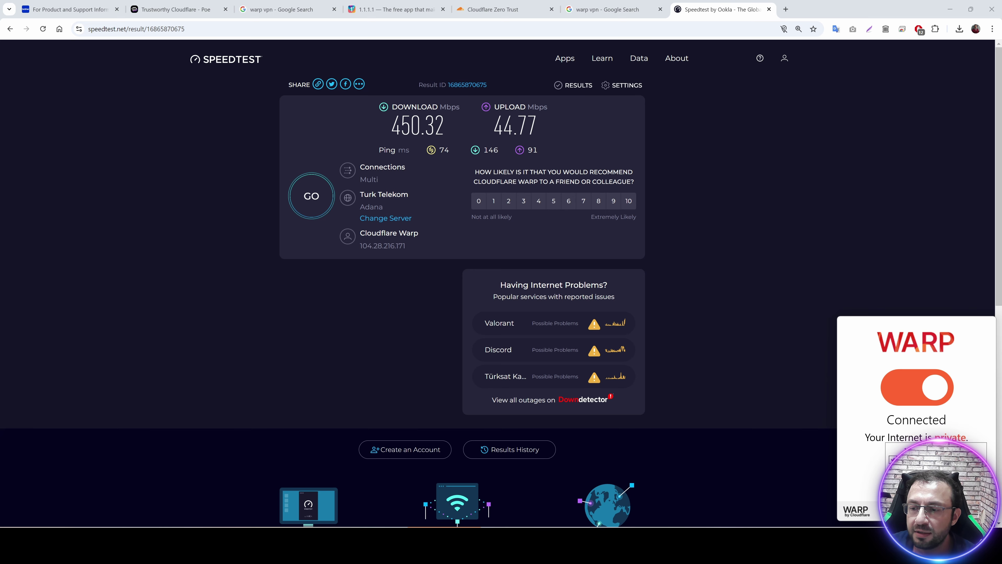
In WARP Preferences under Advanced > Account, start Login with Cloudflare Zero Trust to the team-name prompt
left_click(895, 458)
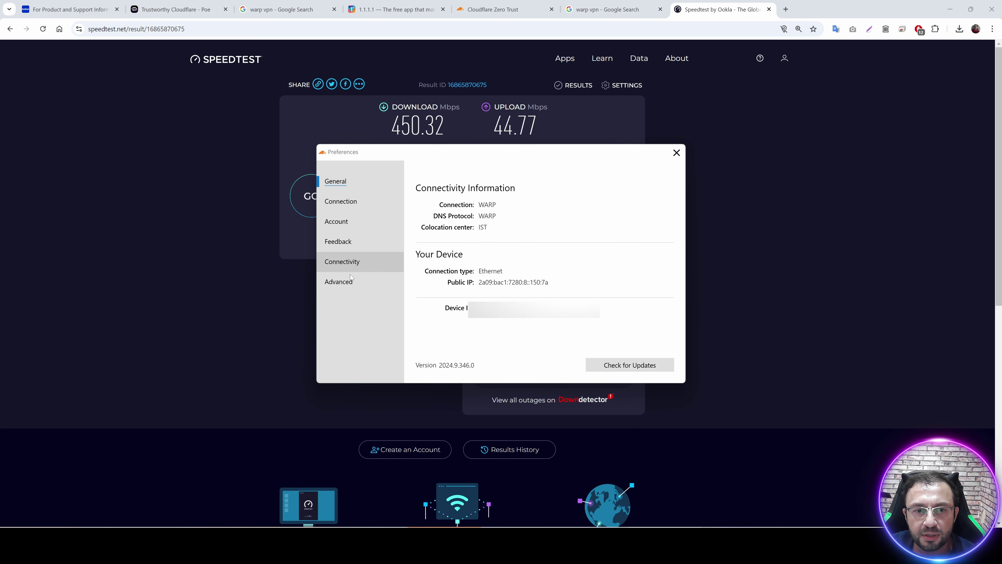
left_click(340, 281)
scroll(482, 242, "down", 1)
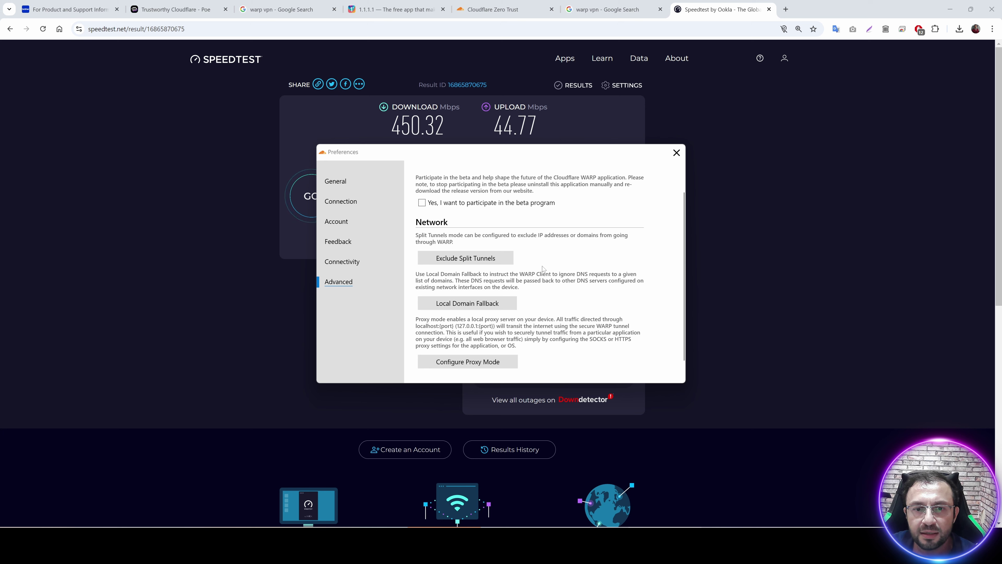
scroll(528, 269, "up", 1)
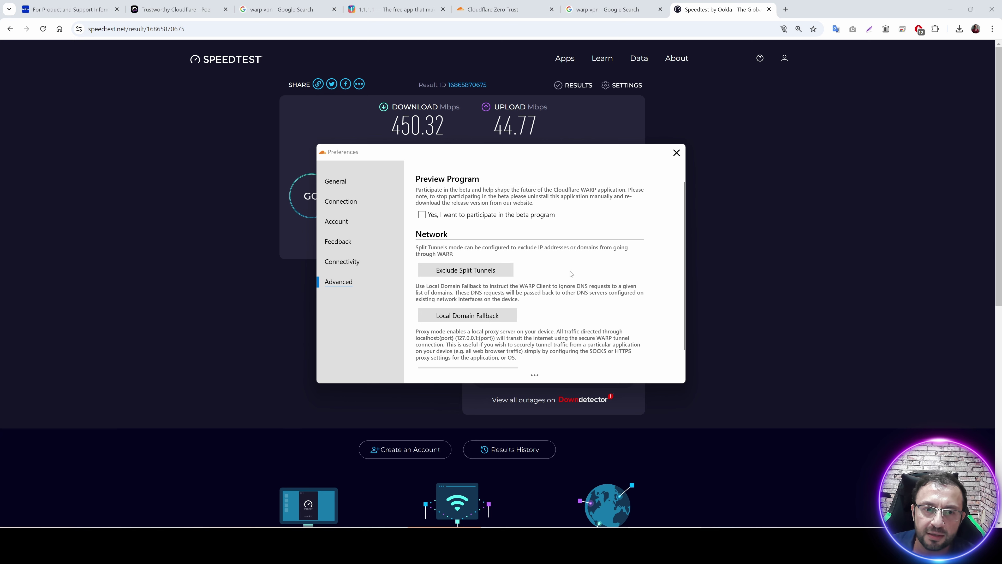
scroll(574, 312, "down", 1)
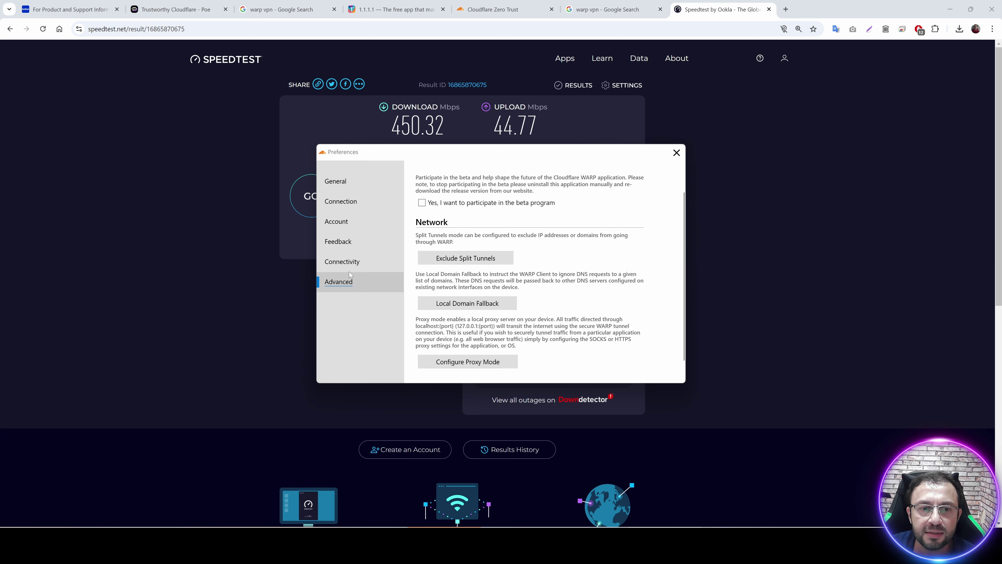
left_click(345, 222)
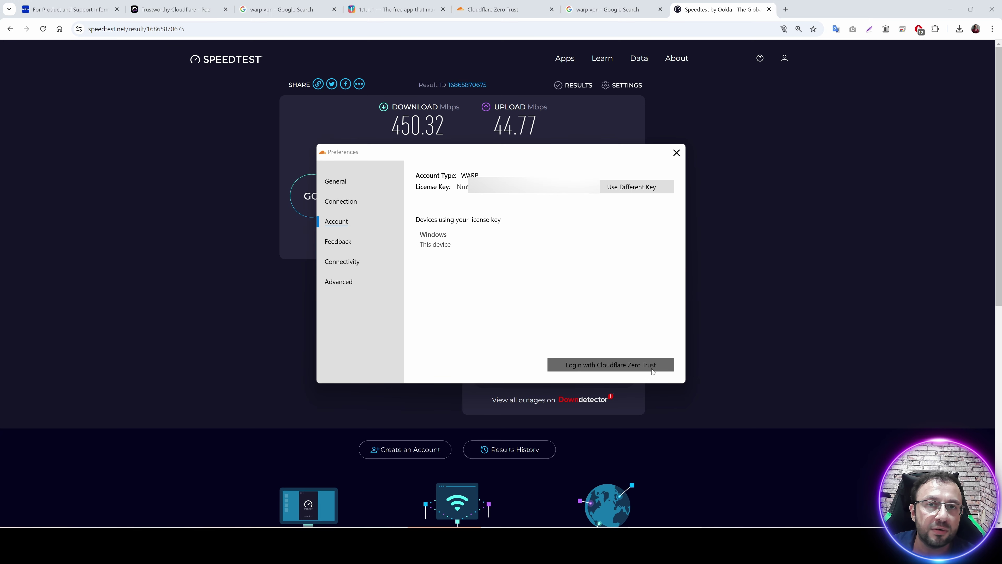
left_click(631, 368)
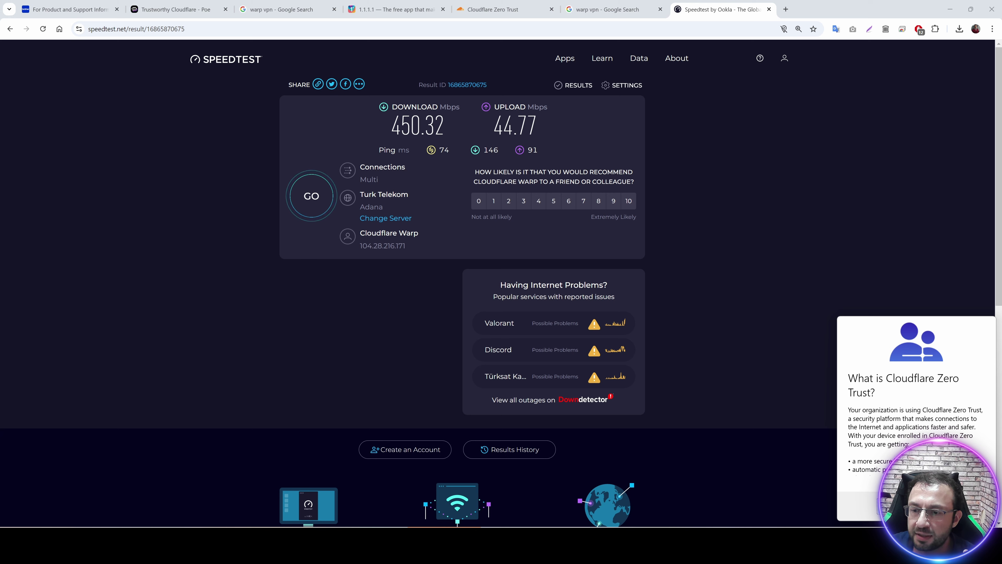
left_click(907, 507)
left_click(907, 507)
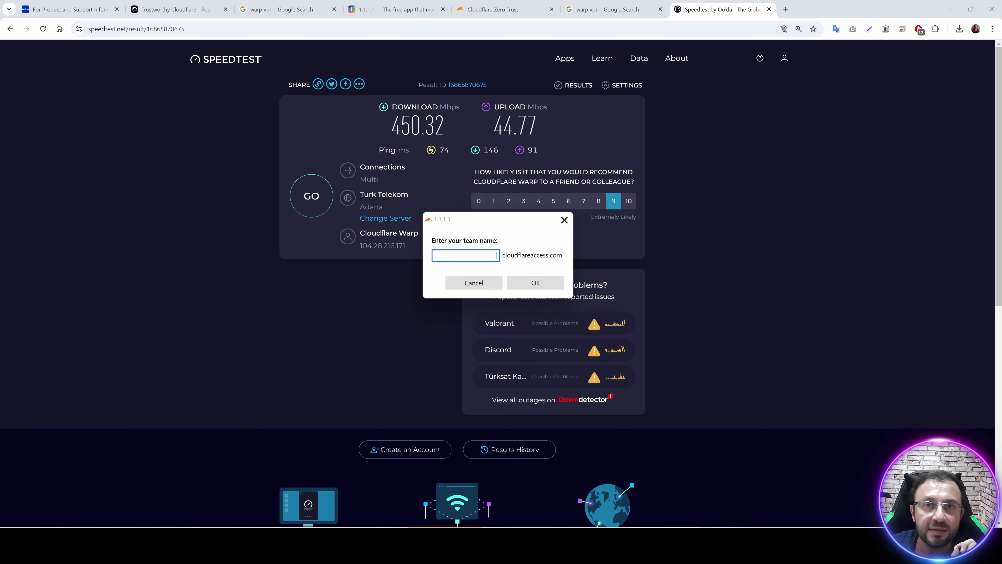
Search 'cloudflare zero trust' and open the Zero Trust docs in an incognito window
left_click(785, 9)
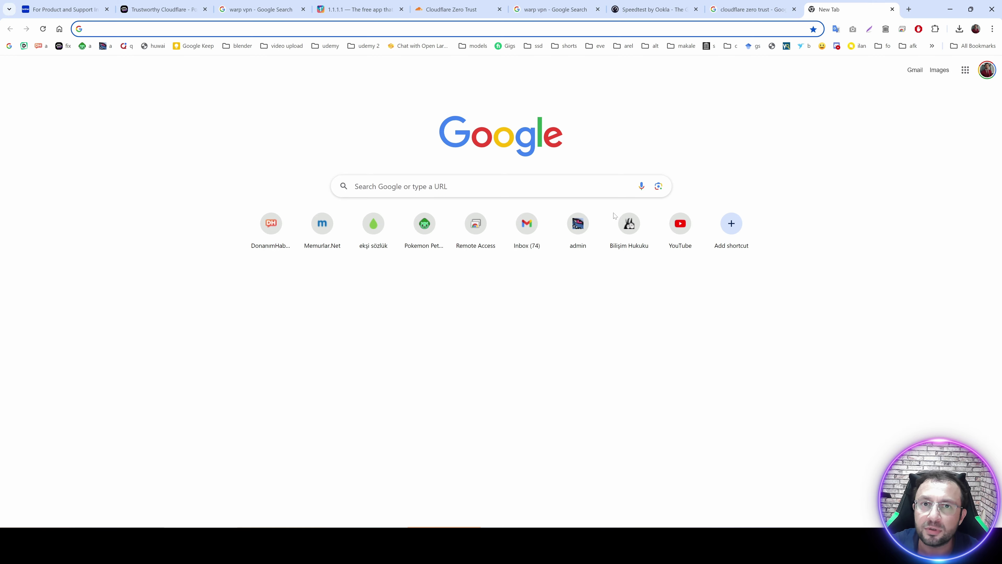
type("cloudfl")
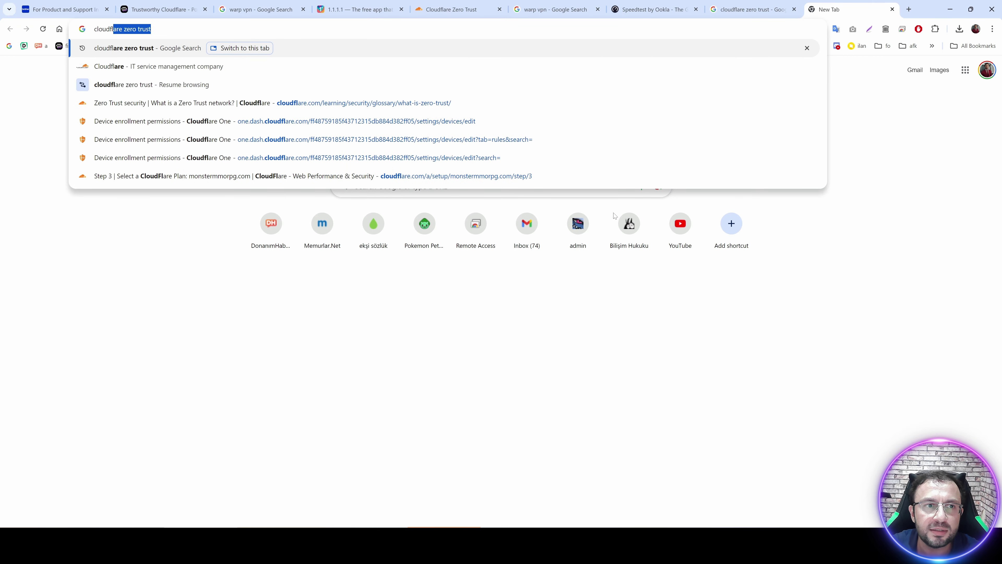
key("Return")
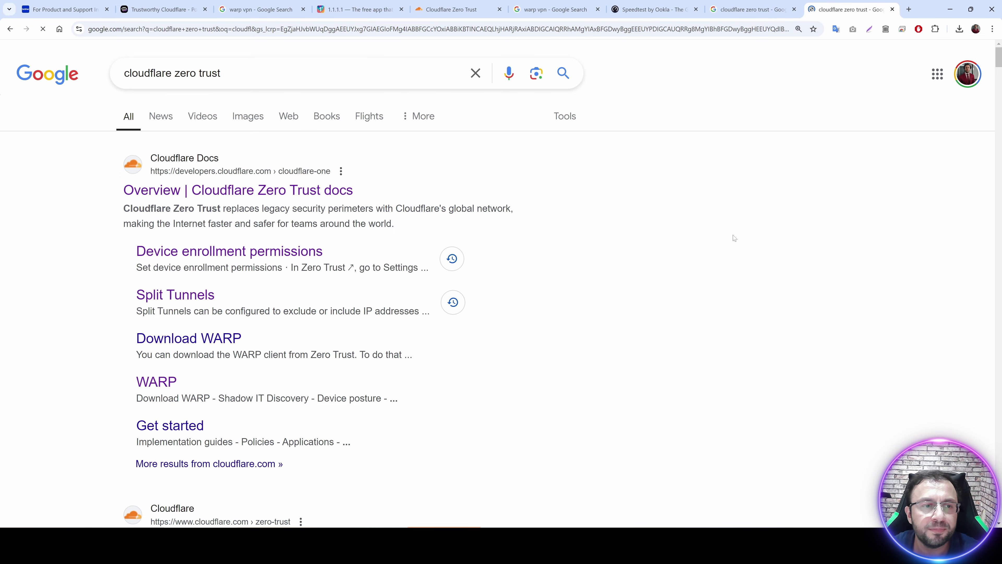
right_click(311, 187)
left_click(404, 206)
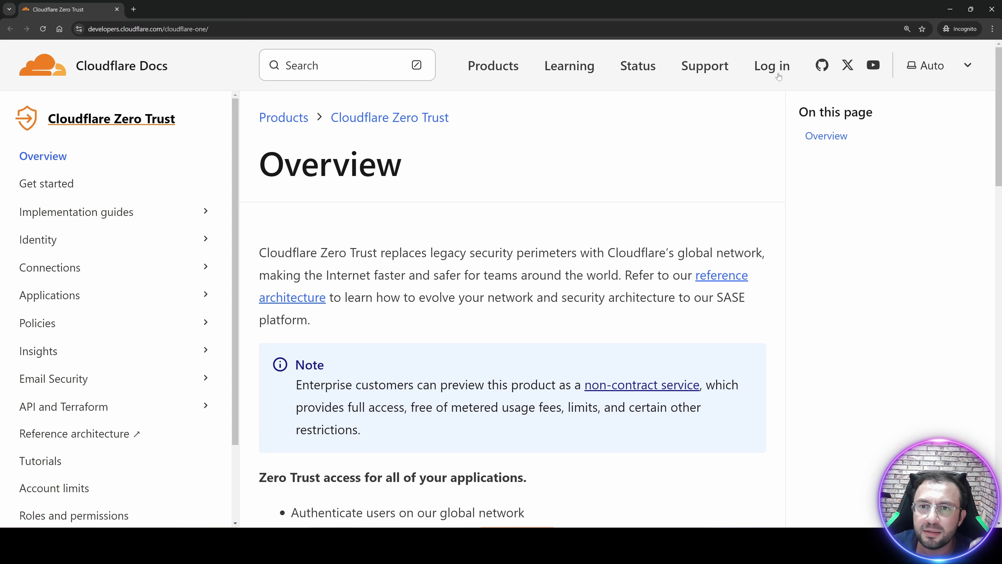
Log in to the Cloudflare dashboard with Google and open the Zero Trust section
left_click(768, 75)
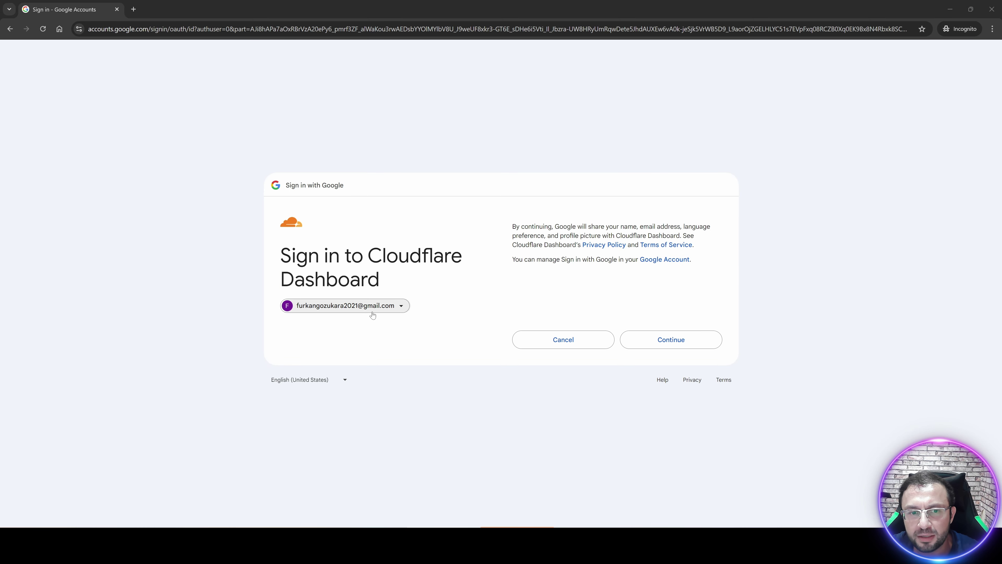
left_click(682, 346)
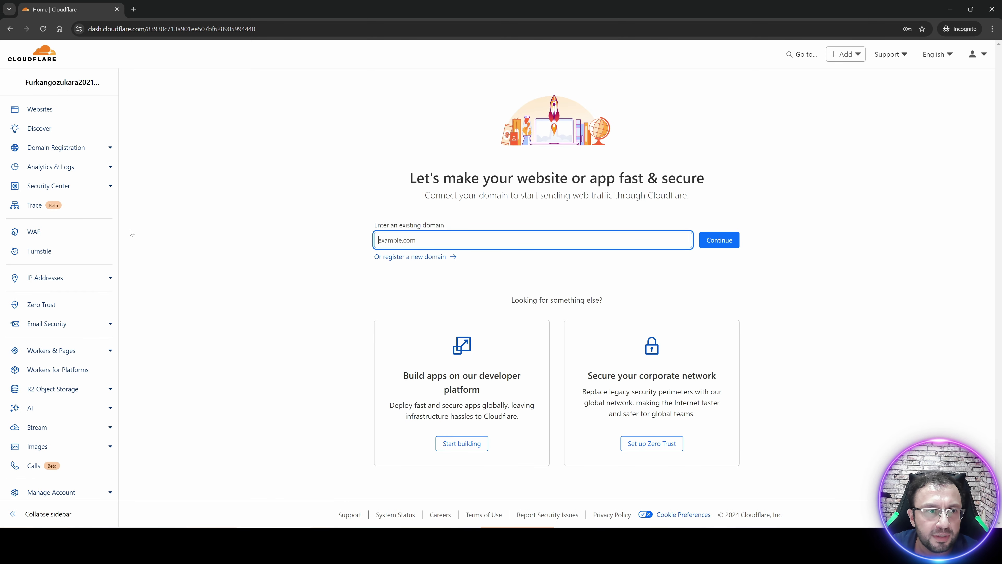
scroll(41, 237, "down", 2)
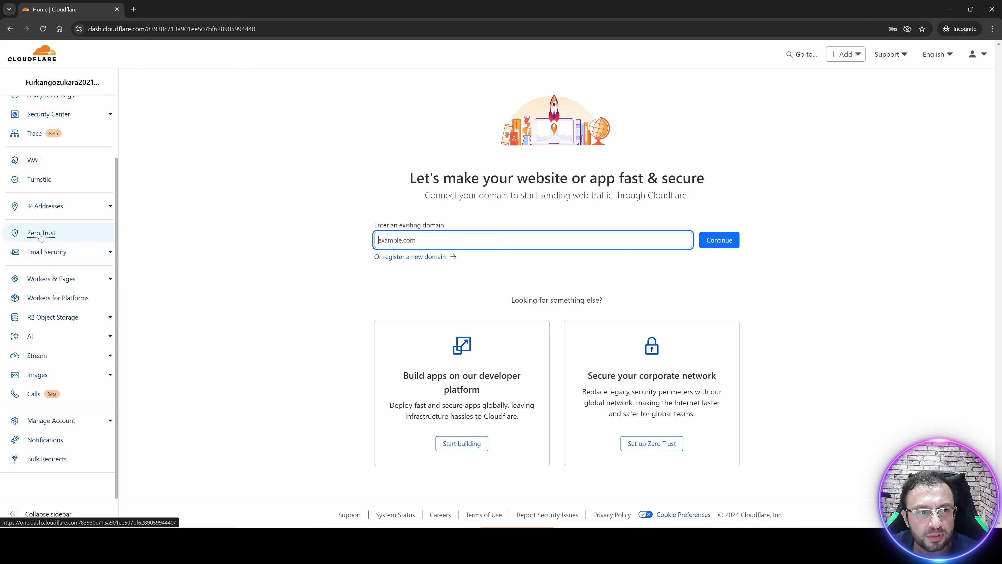
left_click(40, 234)
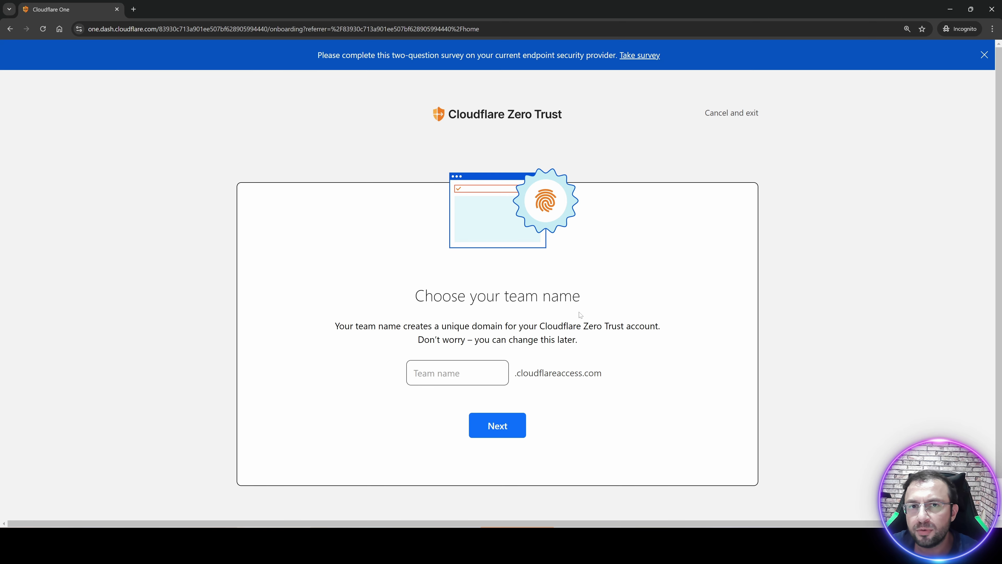
Replace the autofilled team name with mynewaccount00 and continue
left_click(457, 373)
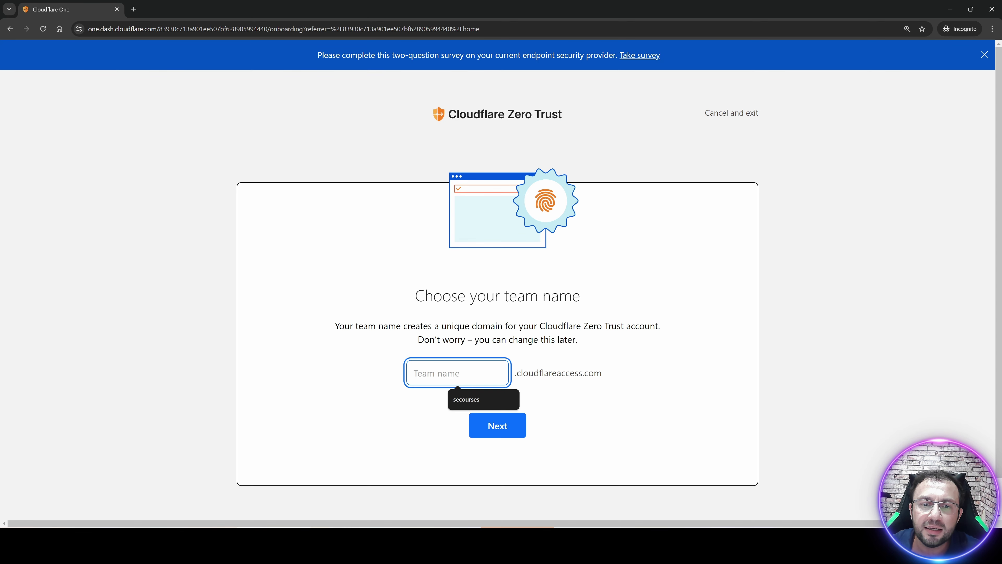
left_click(482, 396)
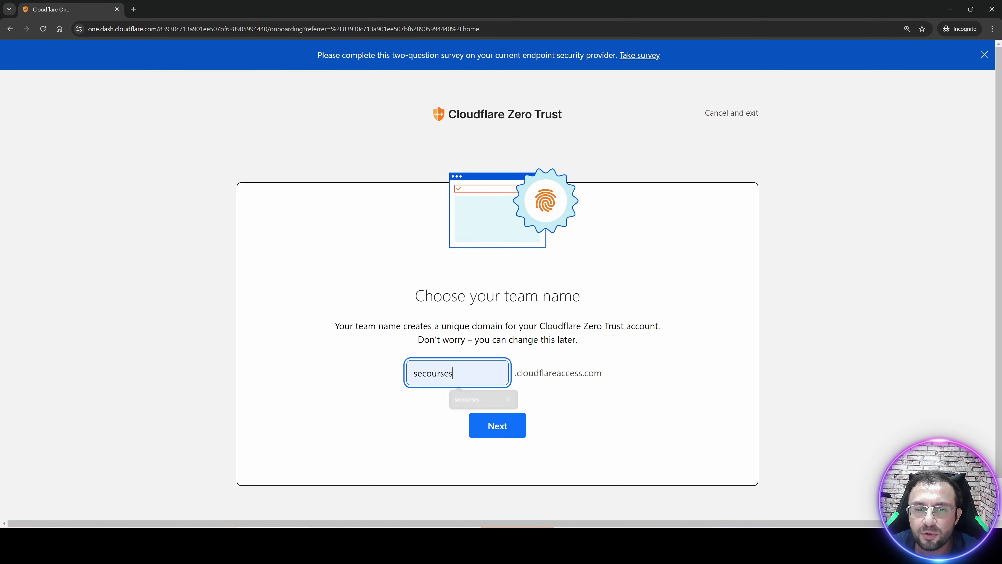
left_click_drag(455, 373, 384, 378)
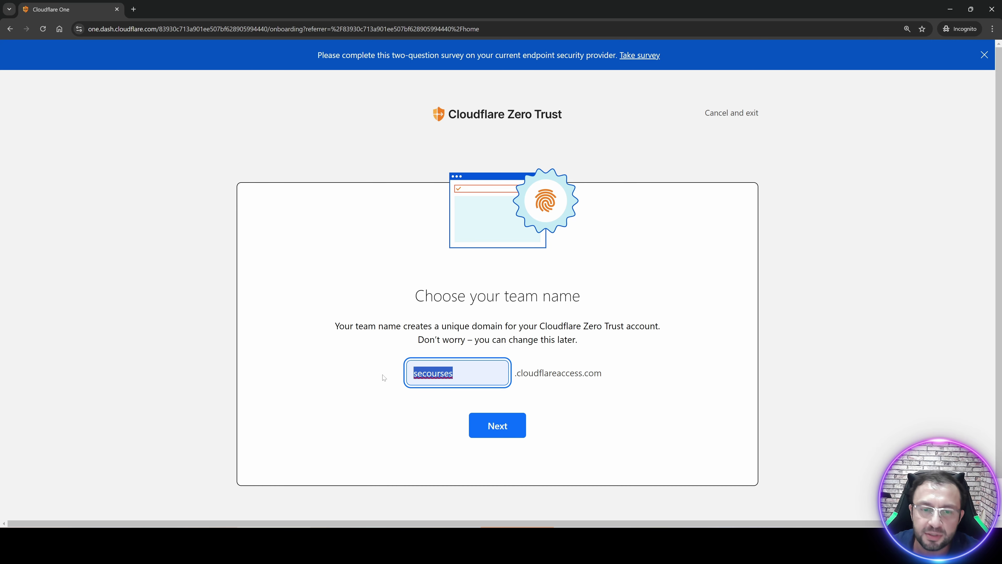
key("BackSpace")
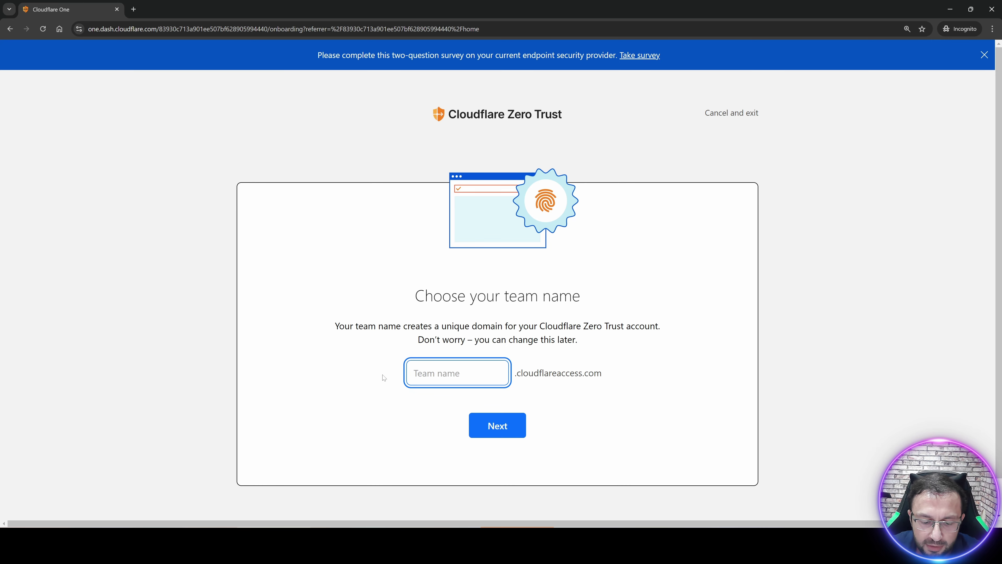
type("mynewaccount")
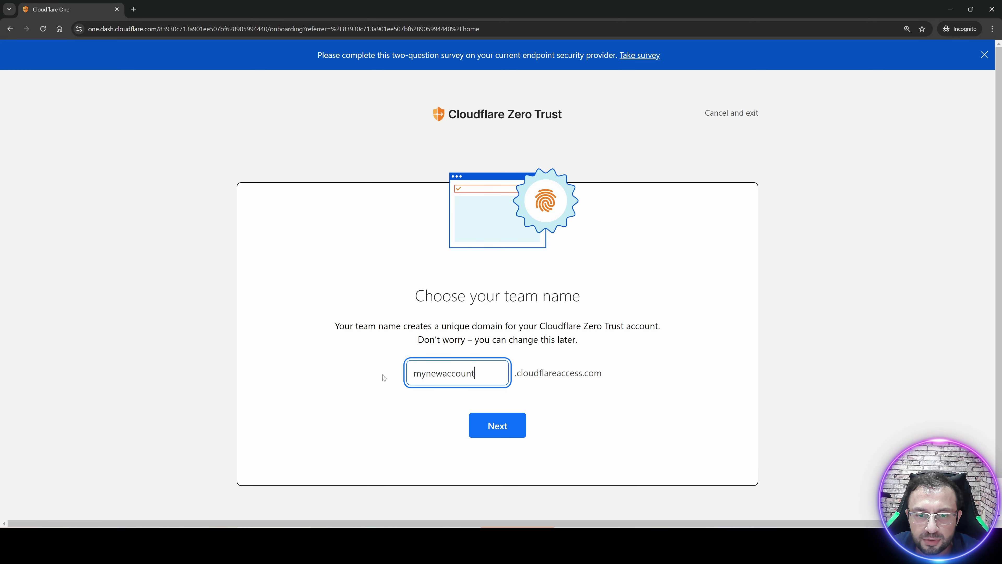
type("00")
key("ctrl+a")
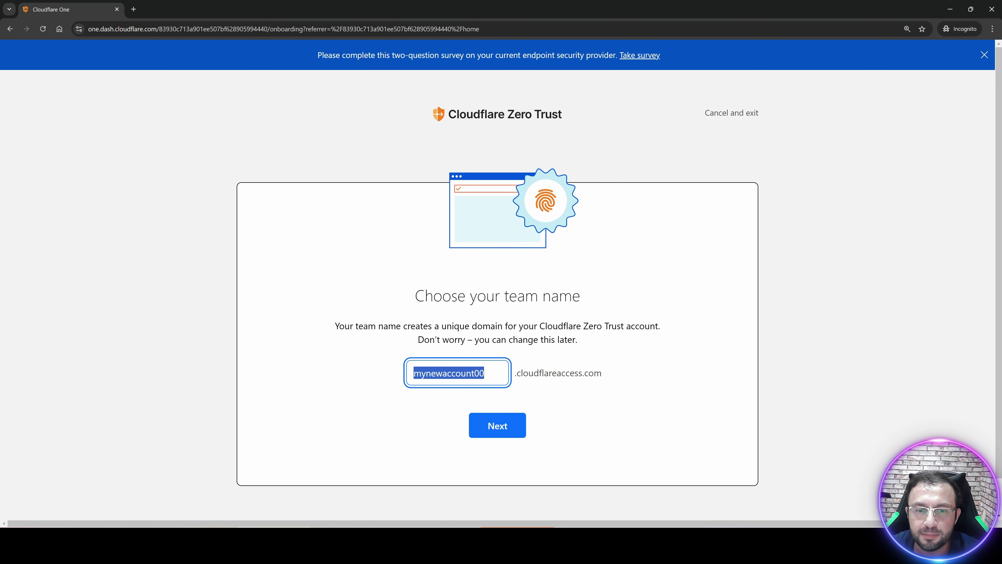
left_click(511, 425)
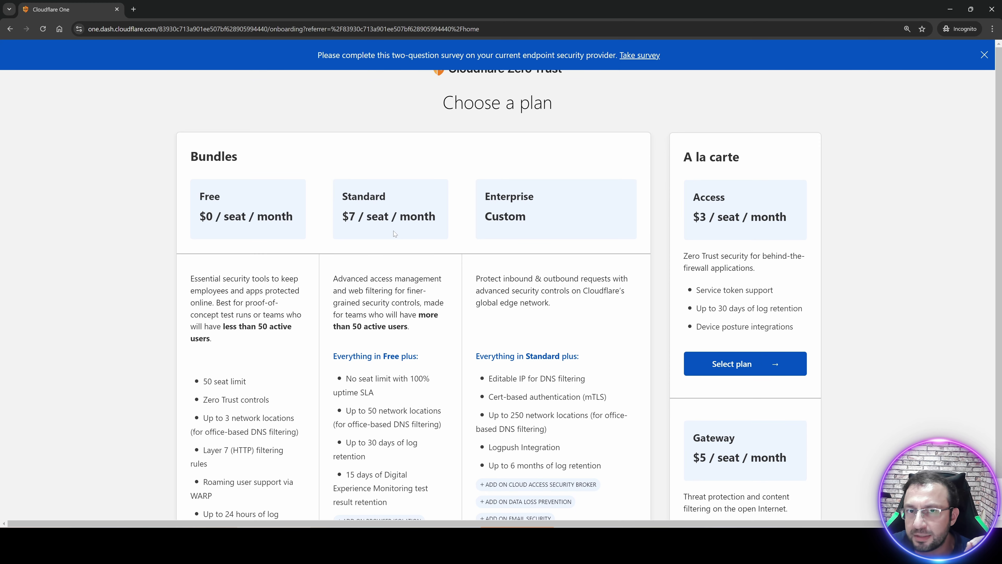
Pick the Free bundle: Zero Trust Free, 50 seats, $0.00 per month
scroll(334, 226, "down", 1)
left_click_drag(200, 150, 296, 182)
left_click(223, 292)
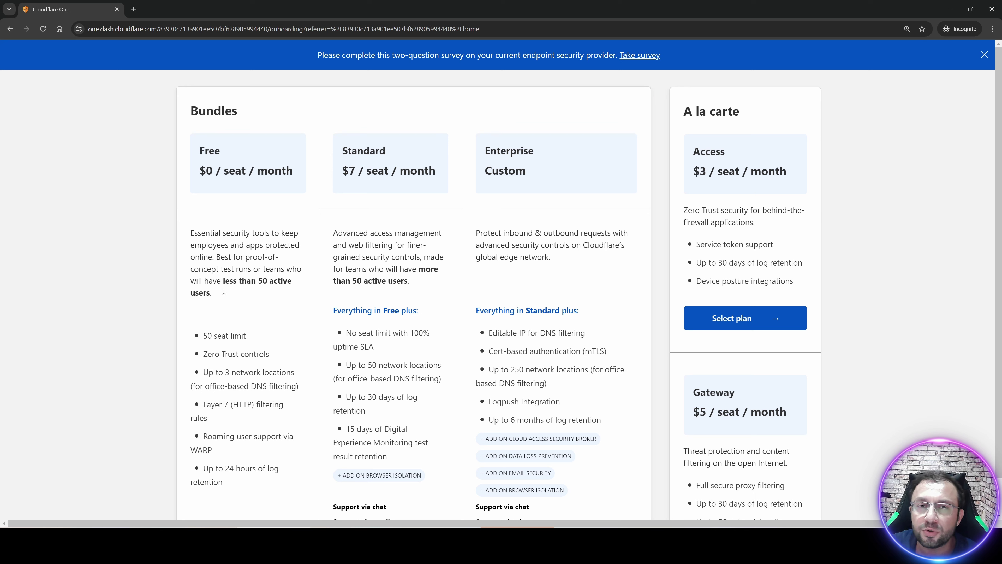
left_click_drag(223, 292, 222, 281)
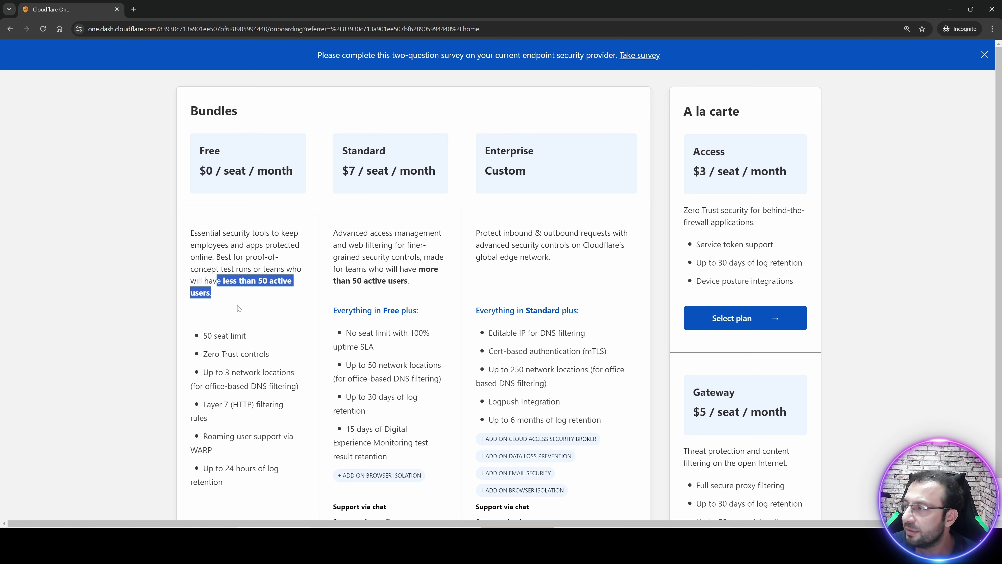
left_click_drag(275, 187, 190, 151)
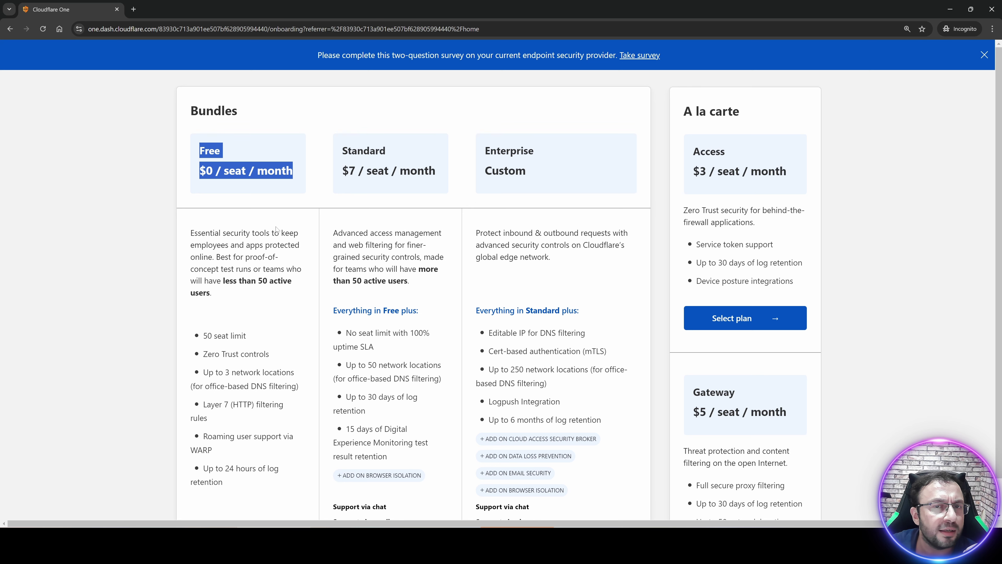
scroll(271, 281, "down", 1)
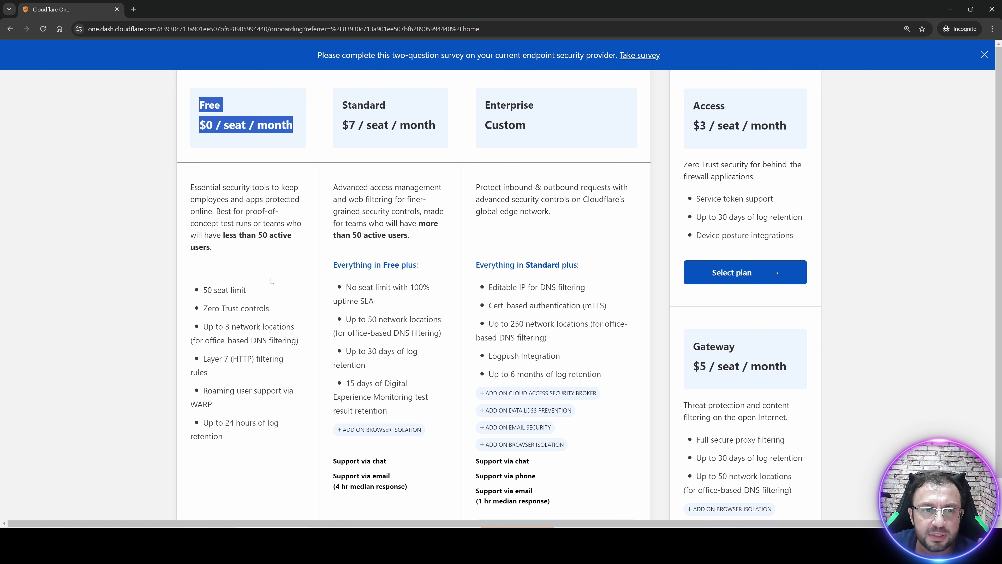
scroll(286, 270, "up", 1)
left_click(263, 296)
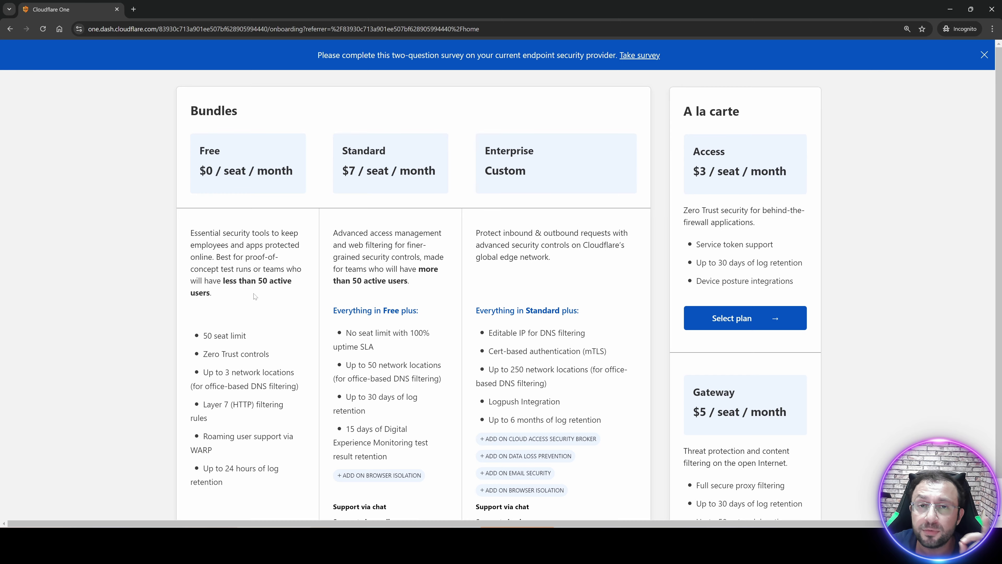
scroll(250, 296, "down", 3)
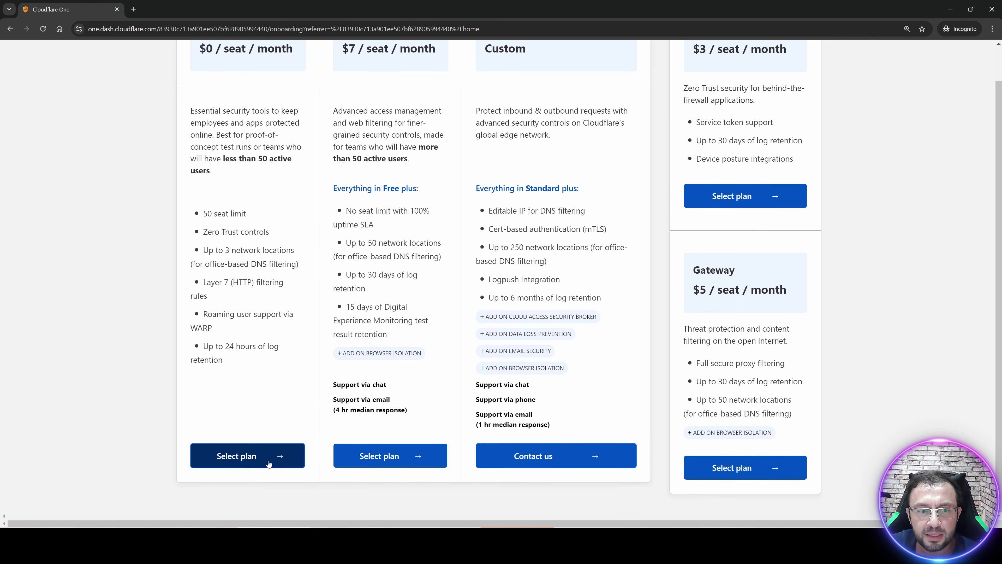
left_click(269, 462)
left_click(263, 458)
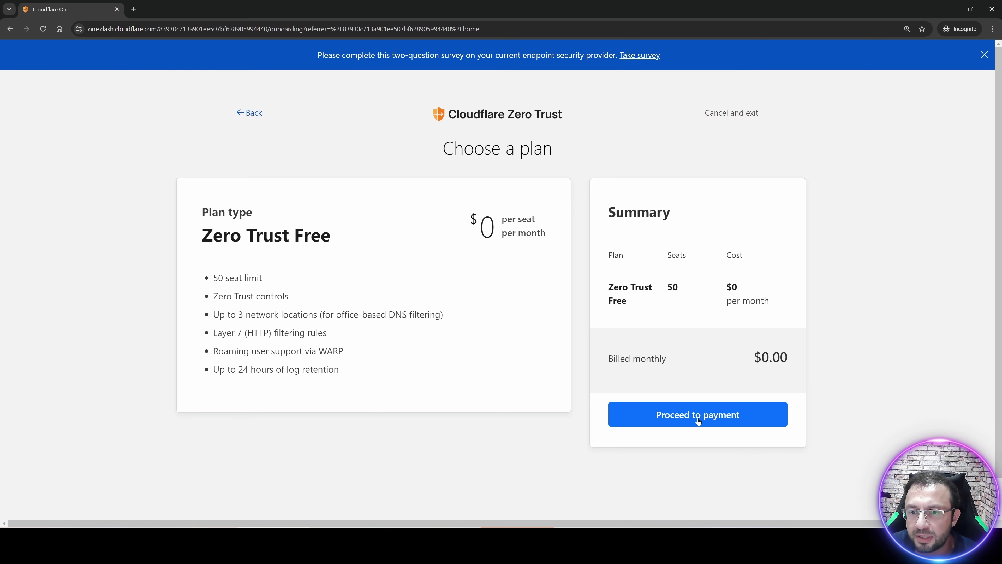
Open the Free plan's Add payment method form, then log in to the dashboard in the regular window
left_click(690, 416)
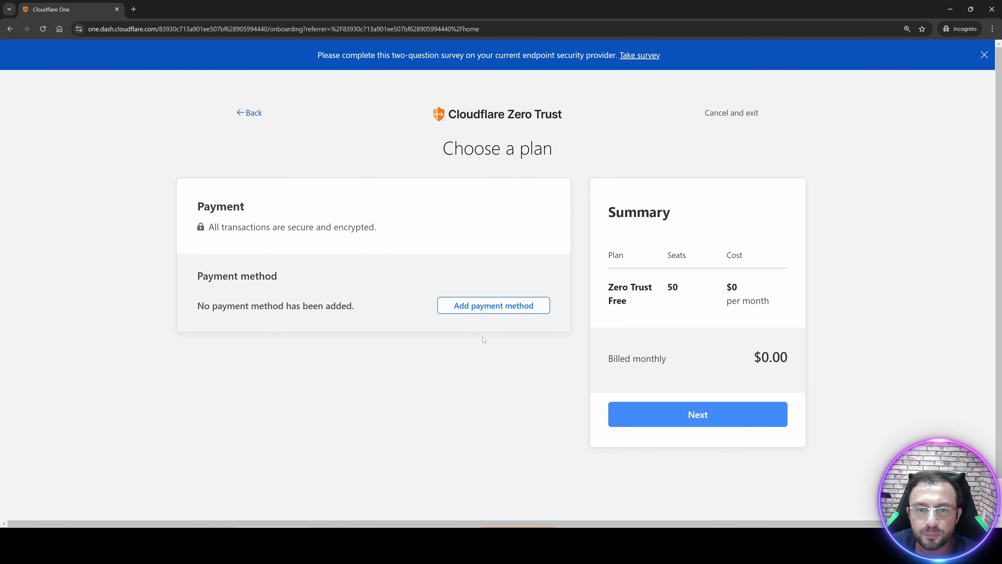
left_click(496, 306)
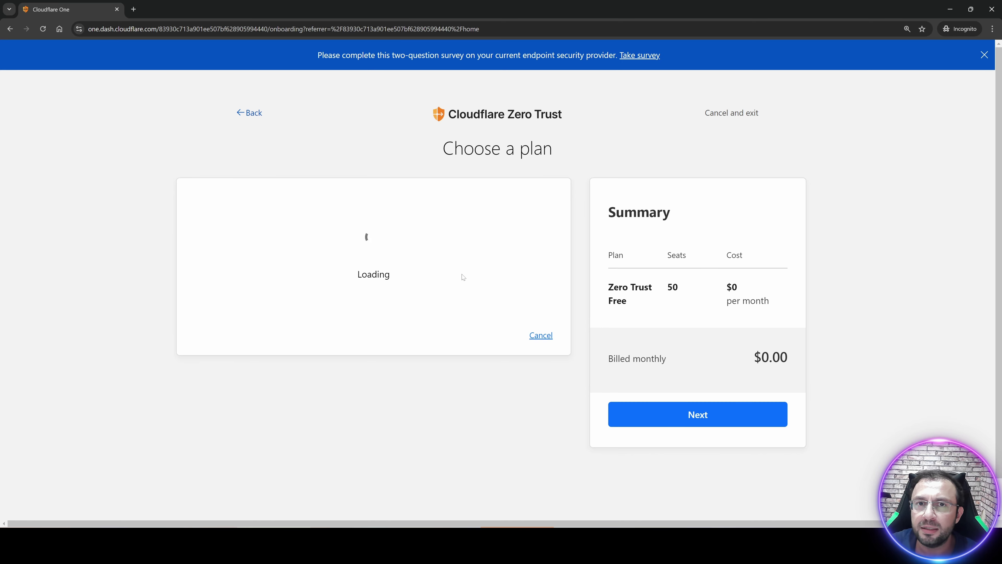
scroll(438, 263, "down", 1)
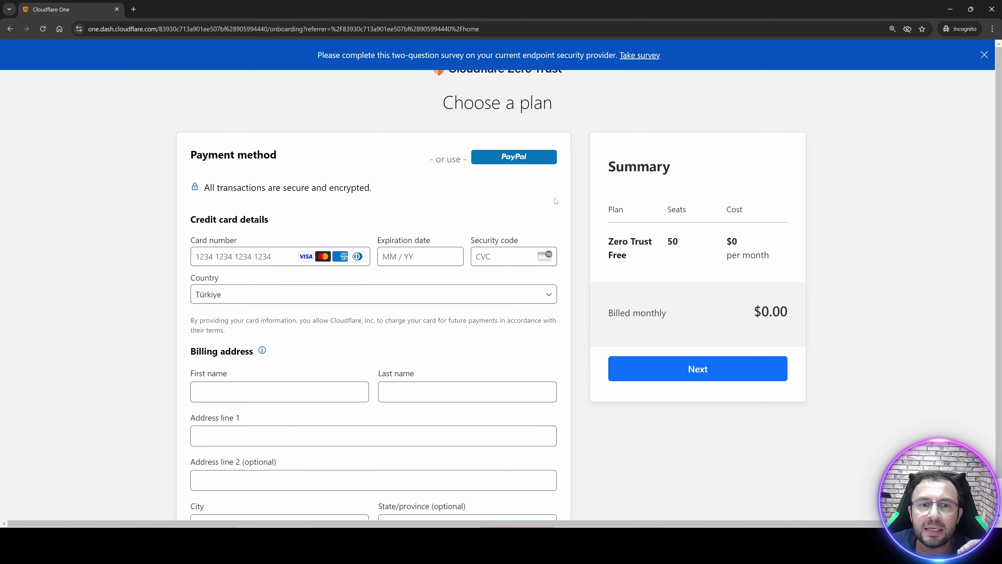
scroll(387, 400, "down", 2)
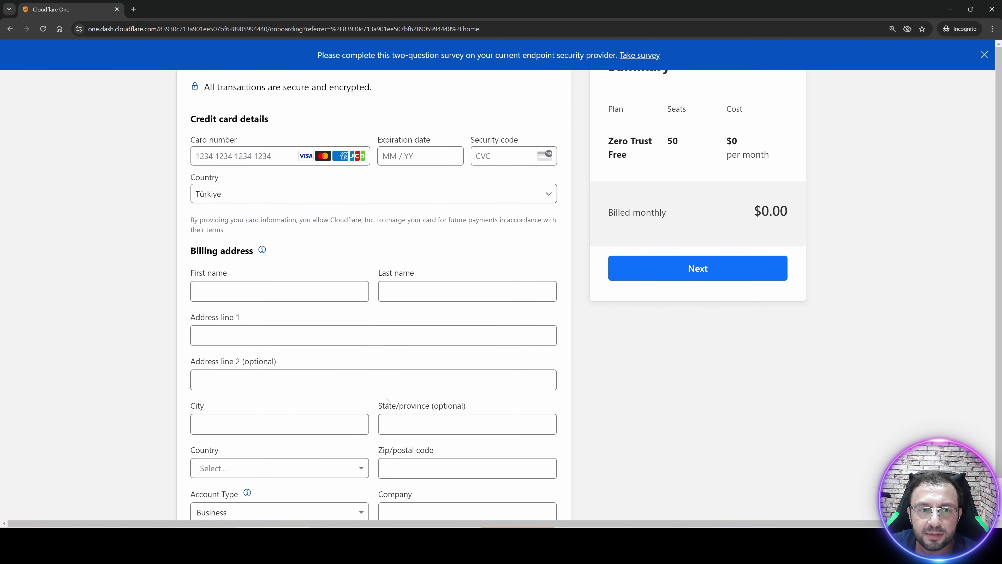
scroll(688, 390, "up", 3)
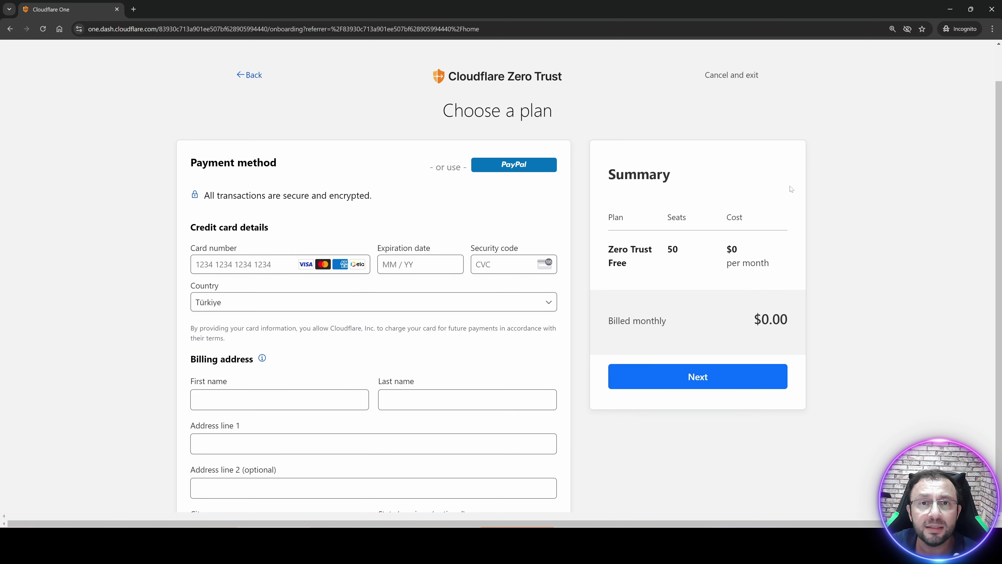
key("alt+Tab")
left_click(764, 70)
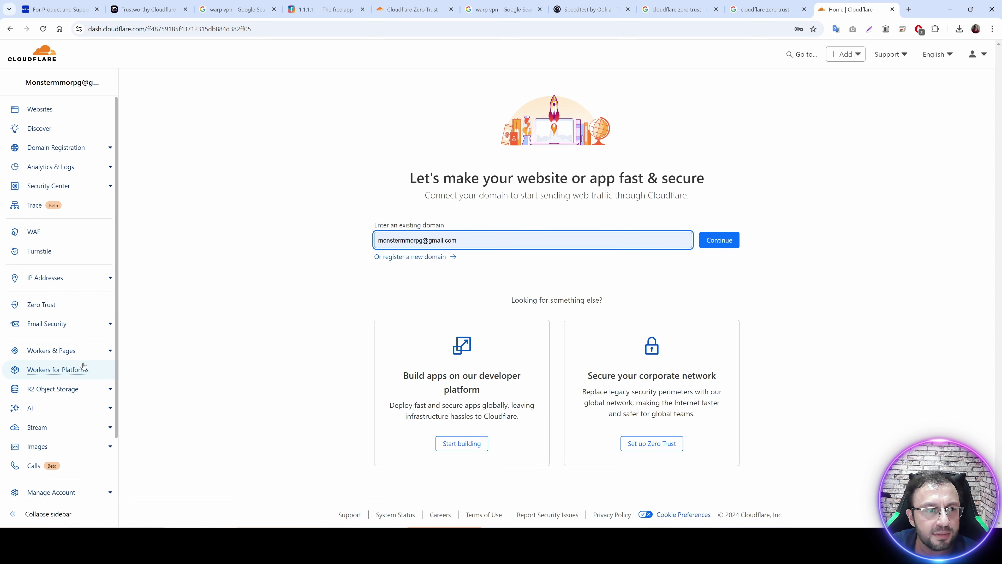
Go from the account members page into Zero Trust and reach the Access groups list
left_click(51, 489)
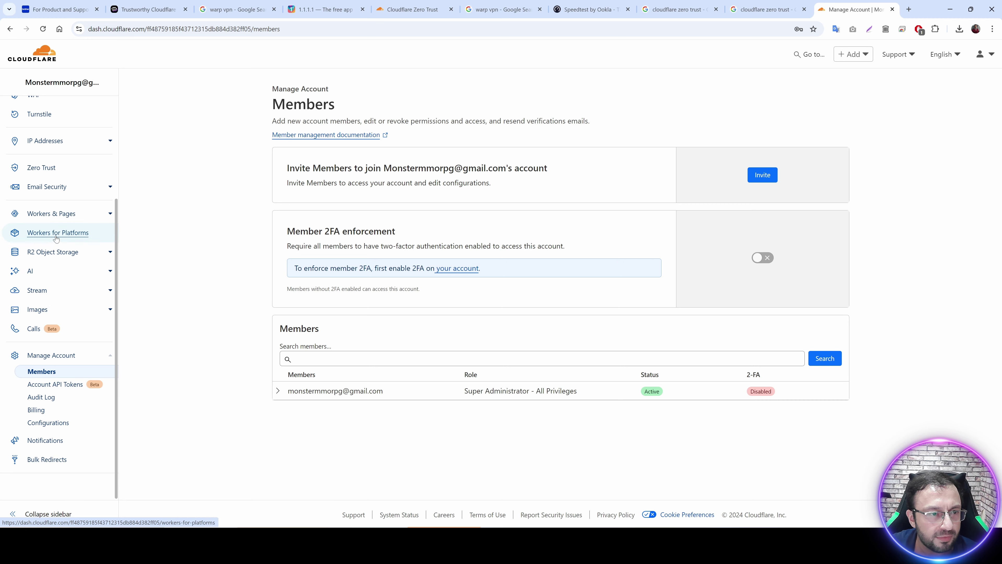
left_click(41, 167)
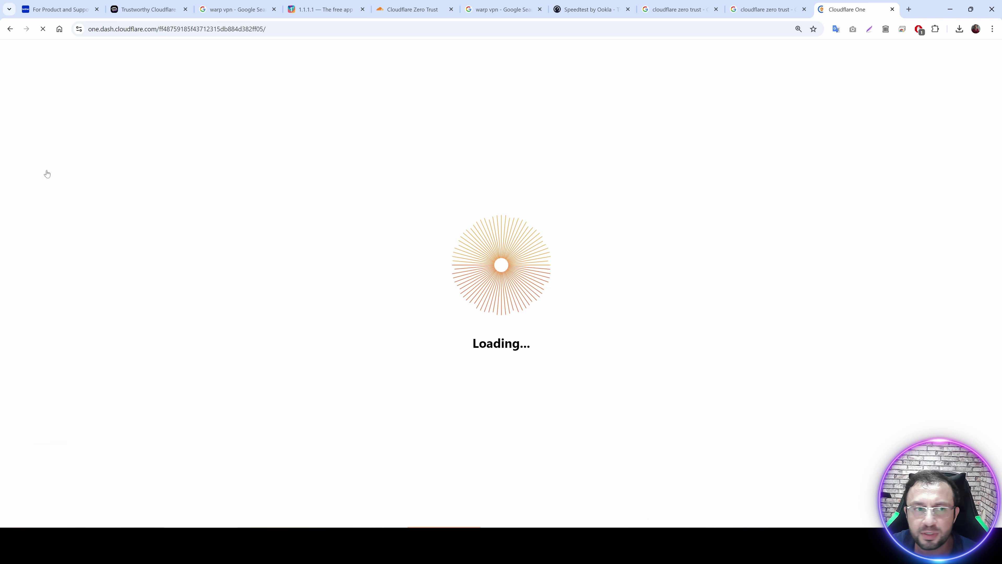
left_click(98, 291)
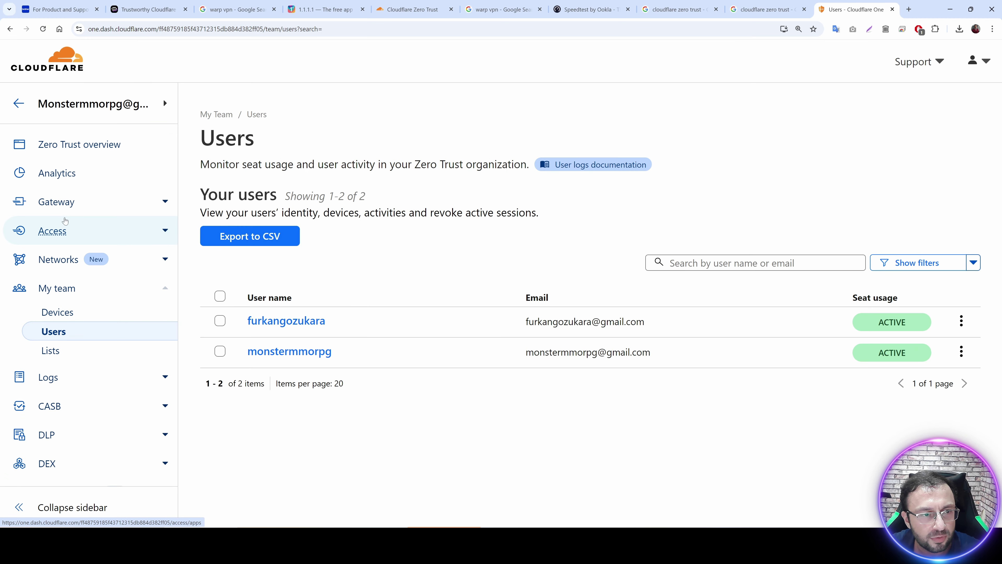
left_click(117, 232)
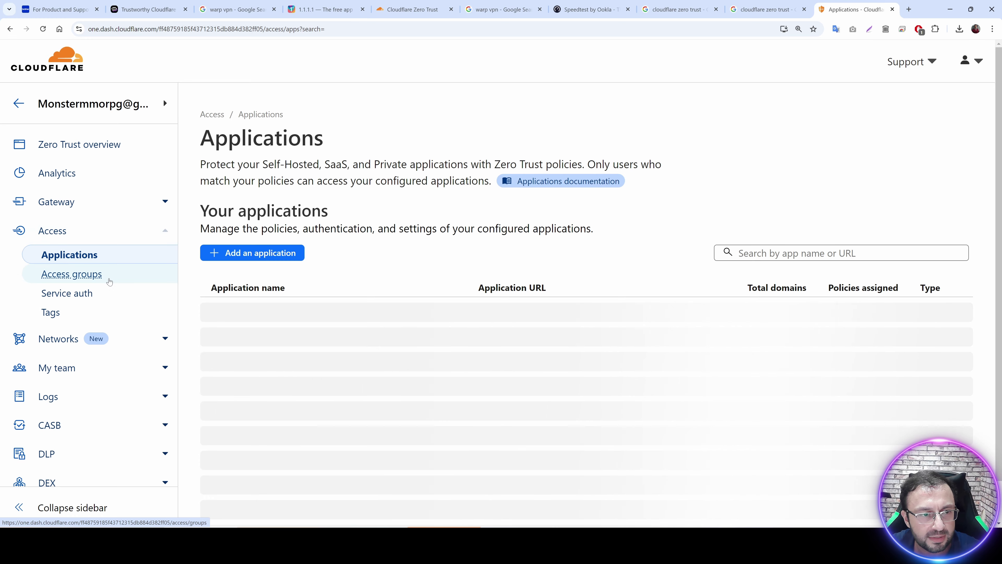
left_click(91, 279)
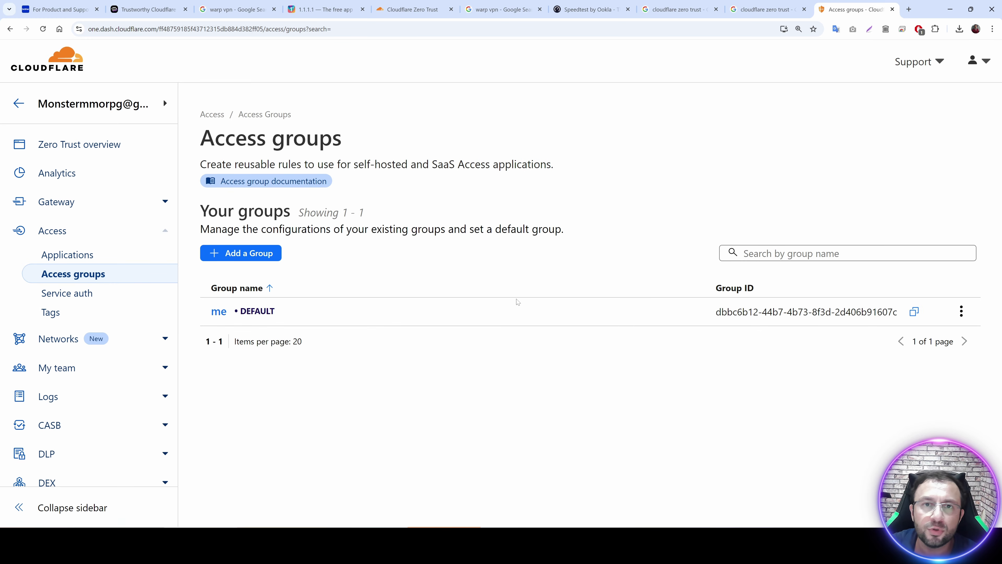
Start a new Access group named 'test' and mark it as the default group
left_click(246, 253)
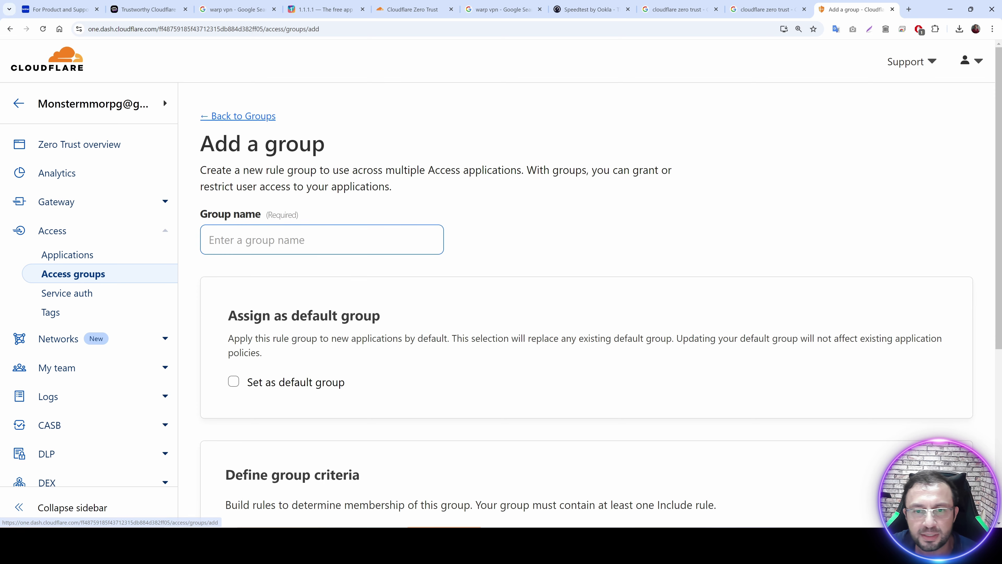
left_click(255, 240)
type("test")
left_click(501, 282)
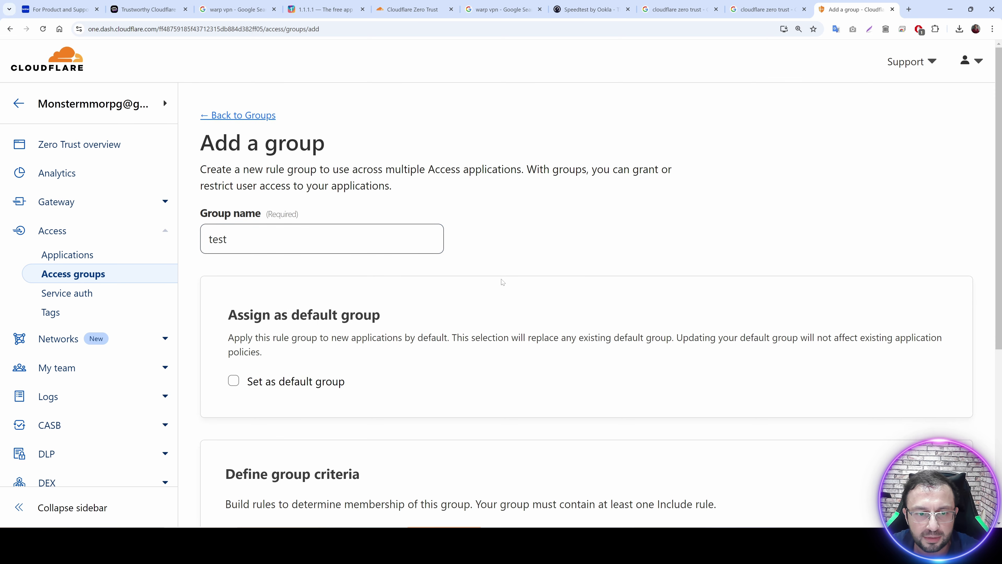
scroll(267, 301, "down", 2)
left_click(277, 292)
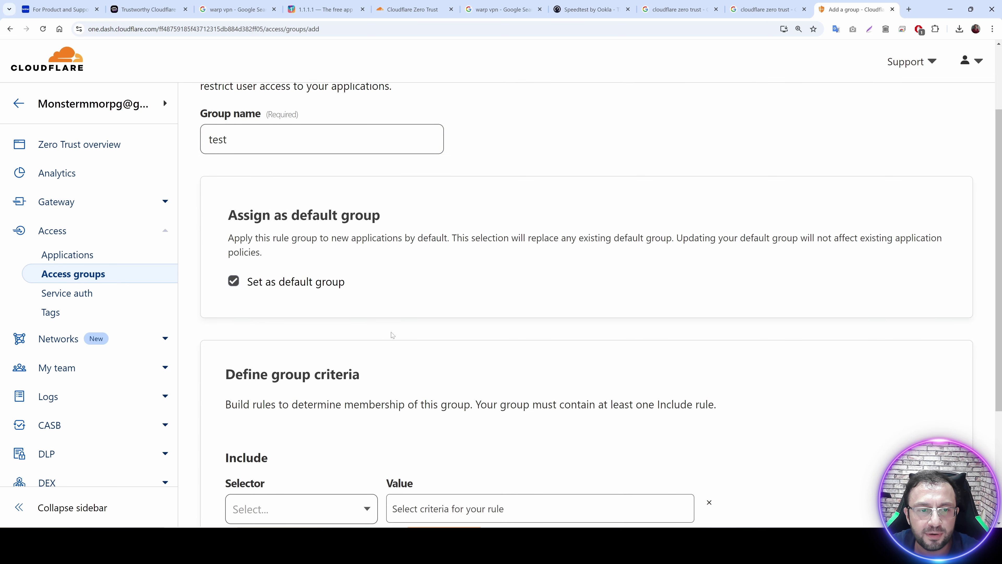
scroll(277, 292, "down", 4)
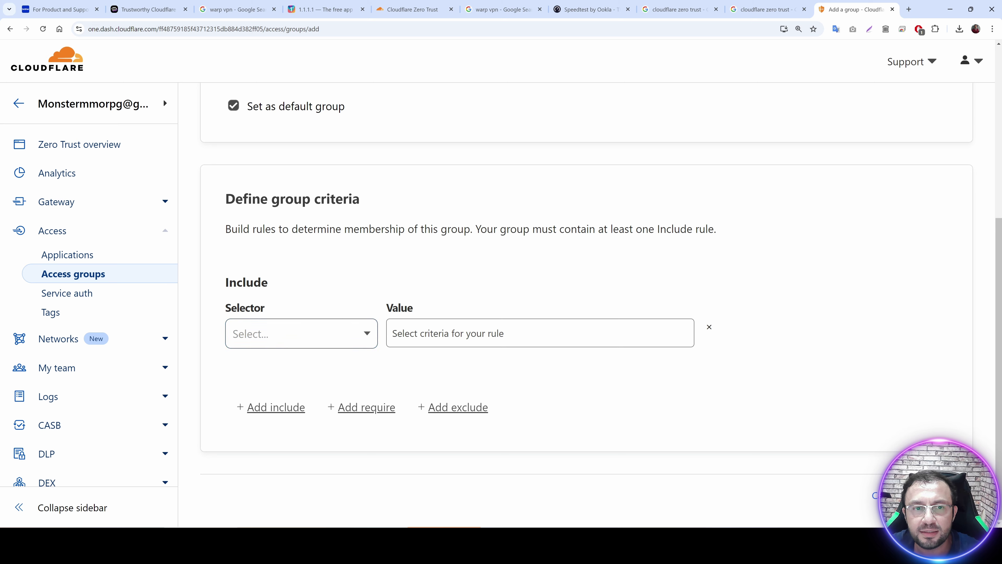
Set the include rule to Emails matching the account owner's e-mail address
left_click(296, 334)
scroll(313, 439, "down", 2)
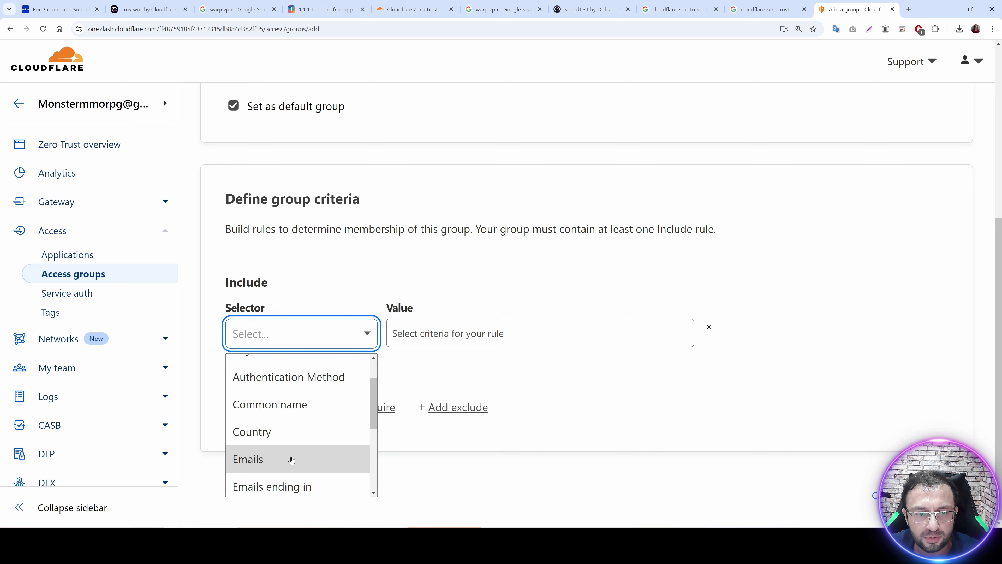
left_click(320, 406)
left_click(434, 334)
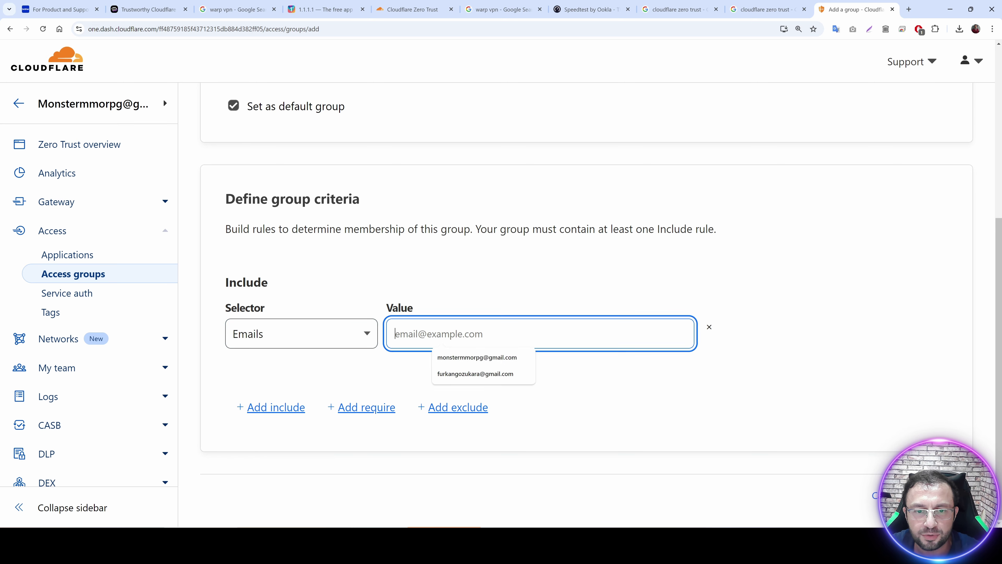
left_click(473, 355)
left_click(759, 460)
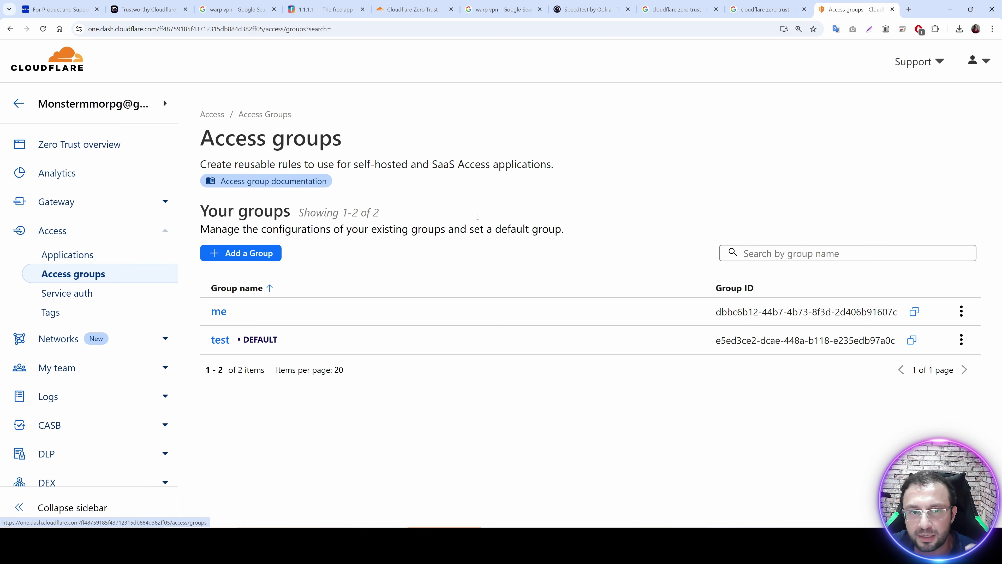
Dismiss the WARP team-name prompt and reach Settings > WARP Client device enrollment permissions
scroll(159, 203, "down", 2)
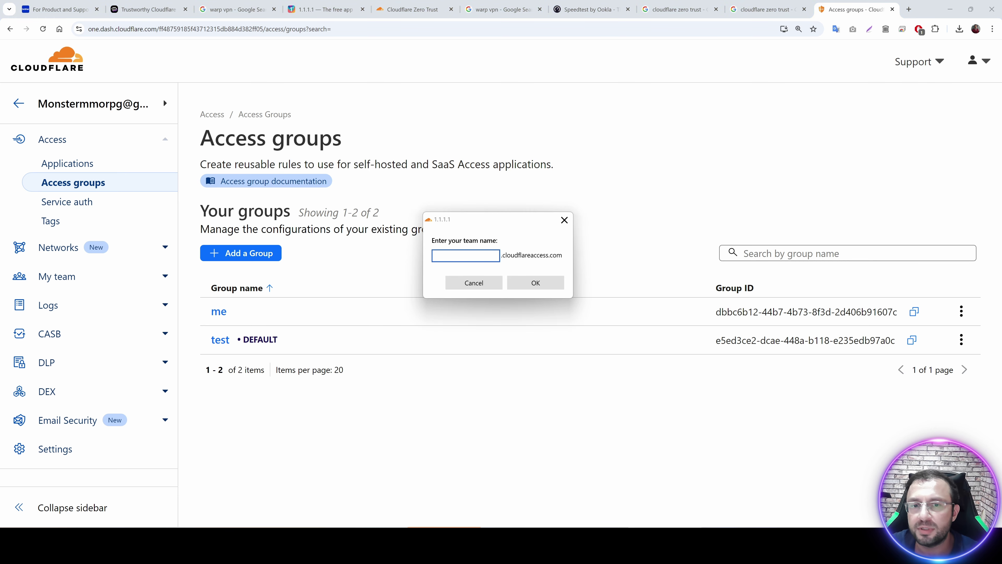
left_click(420, 392)
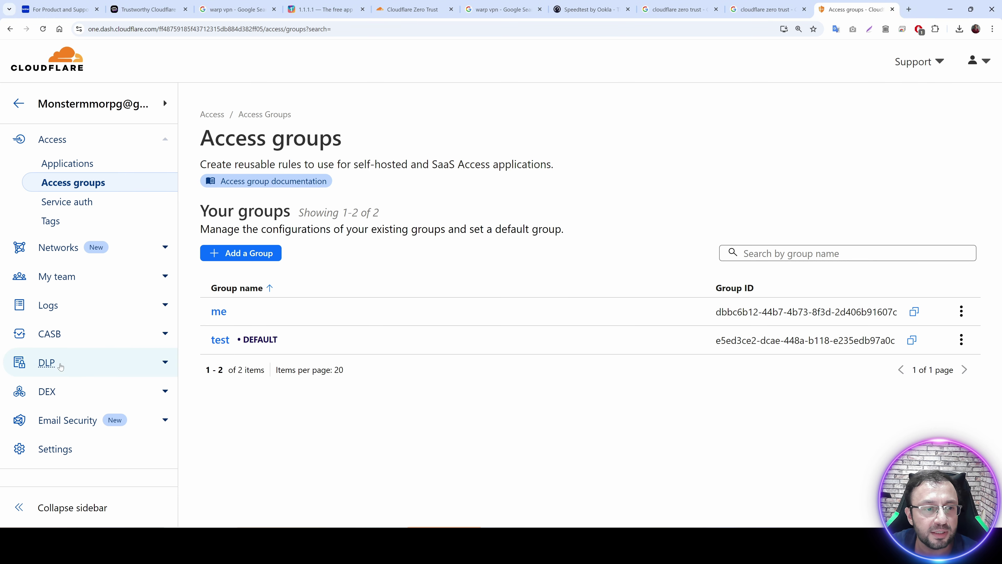
left_click(65, 449)
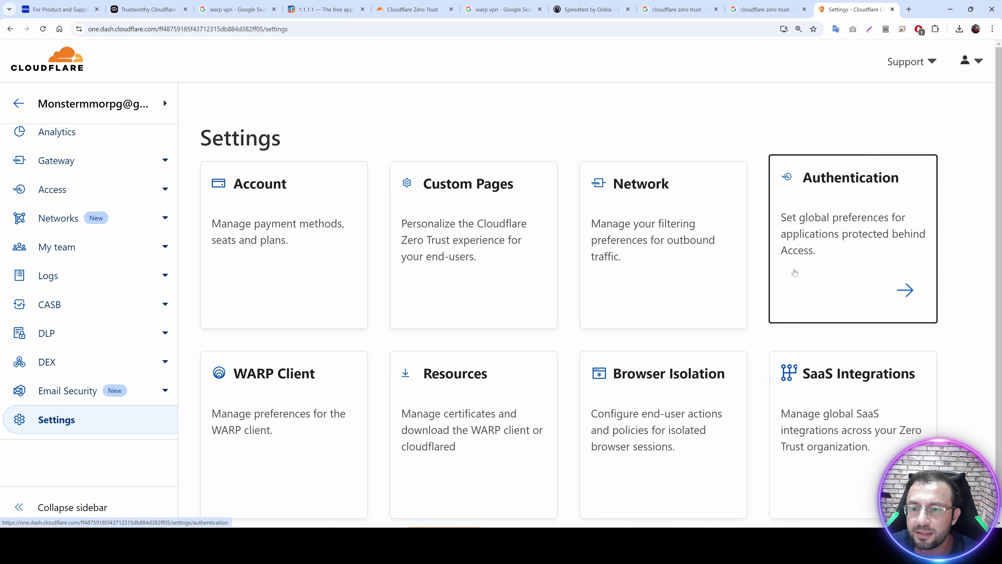
left_click(279, 380)
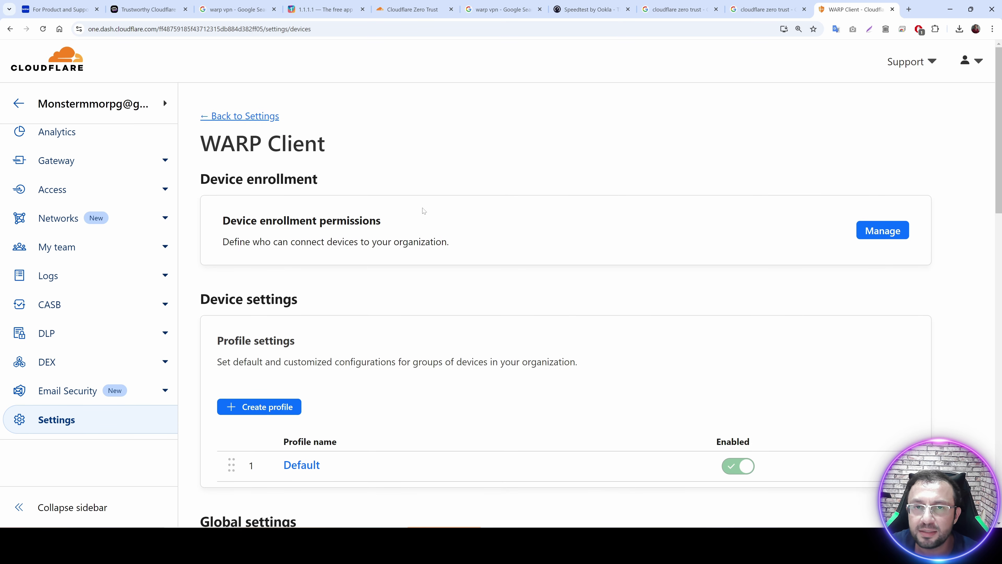
scroll(485, 199, "down", 1)
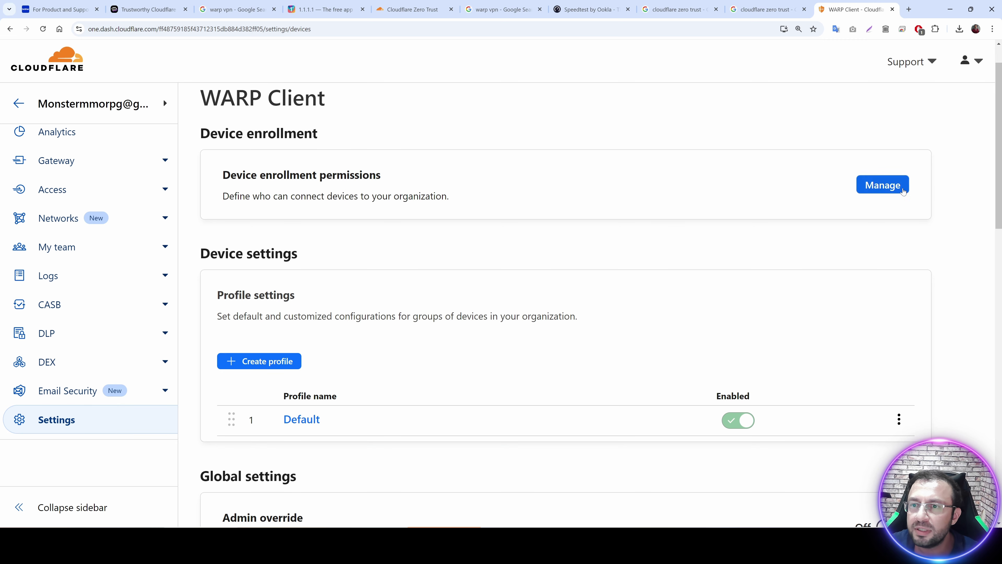
left_click(888, 189)
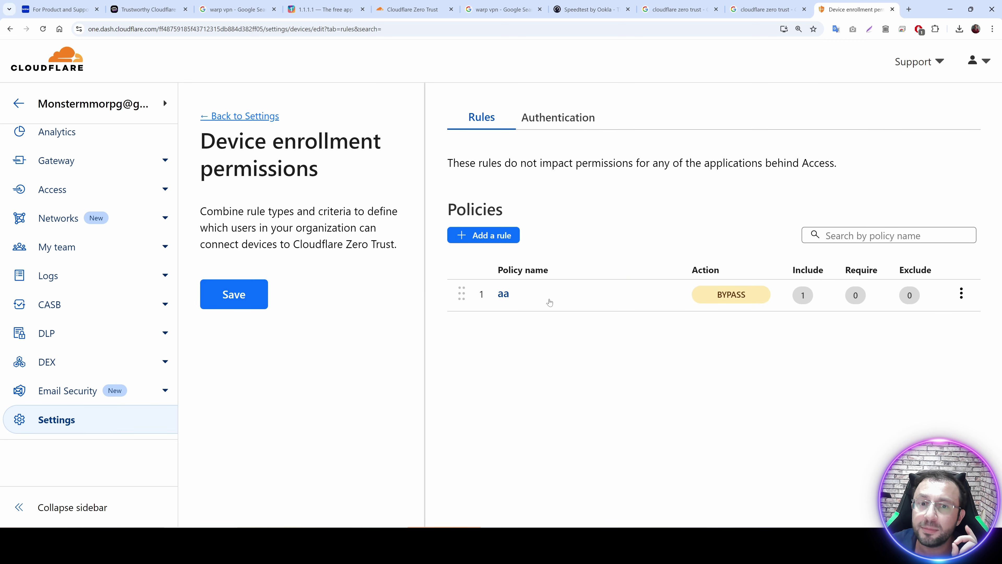
Delete the aa enrollment policy and start a new rule named 'asd'
left_click(961, 293)
left_click(932, 372)
left_click(664, 327)
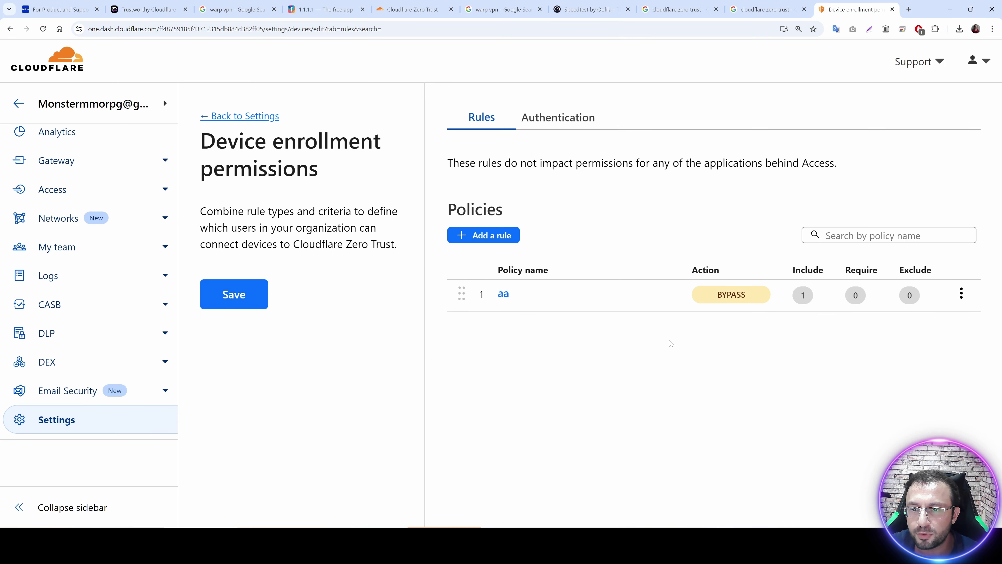
left_click(486, 235)
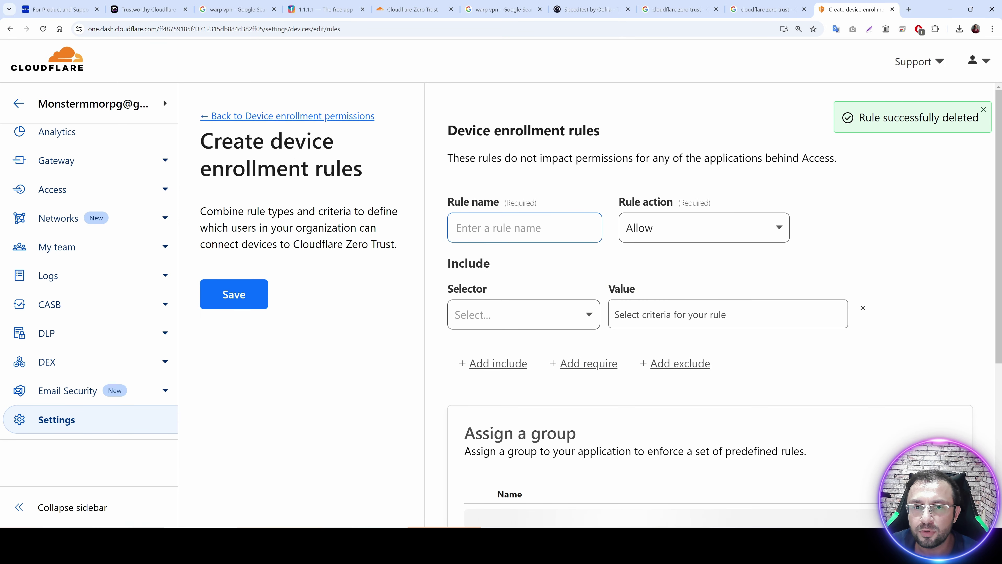
type("asd")
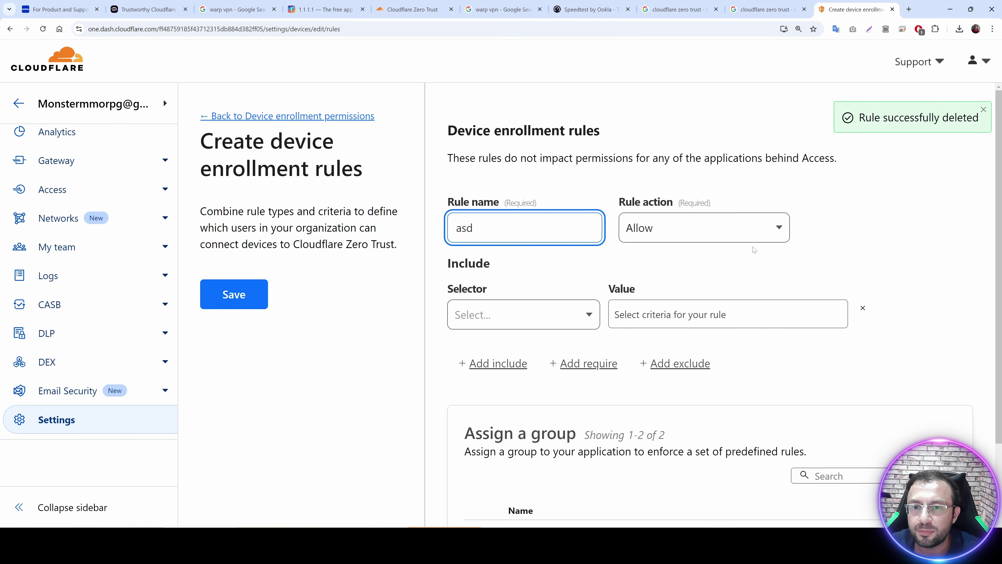
scroll(672, 254, "down", 1)
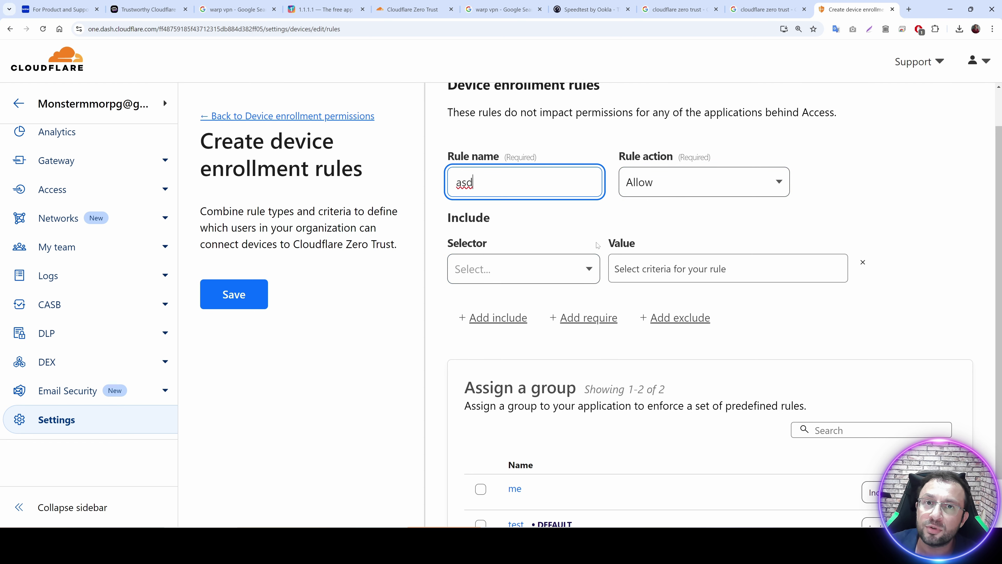
Add an Emails include criterion using the suggested account e-mail
left_click(509, 269)
scroll(493, 355, "down", 1)
left_click(481, 369)
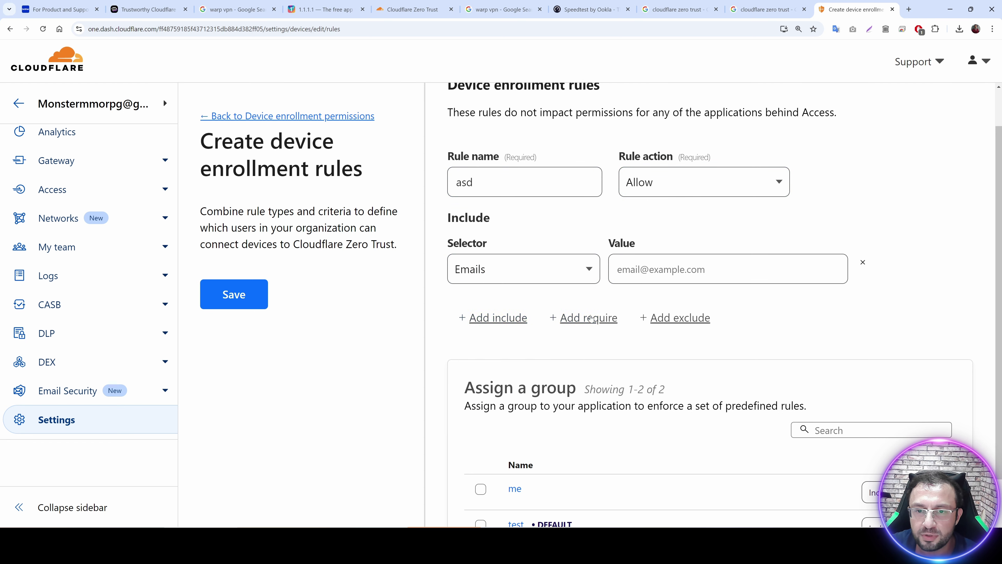
left_click(671, 269)
key("Down")
key("Return")
scroll(676, 276, "down", 1)
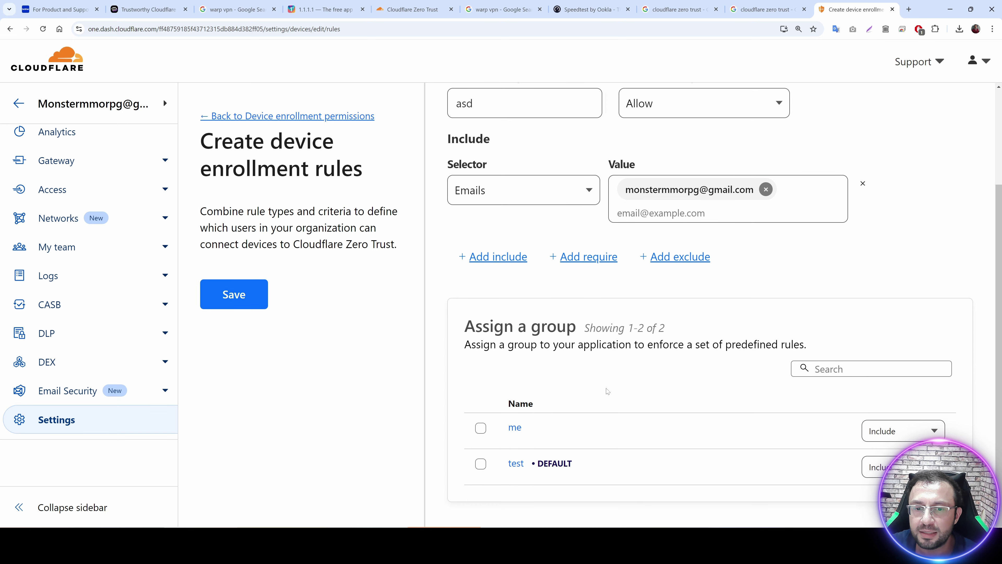
scroll(676, 237, "up", 1)
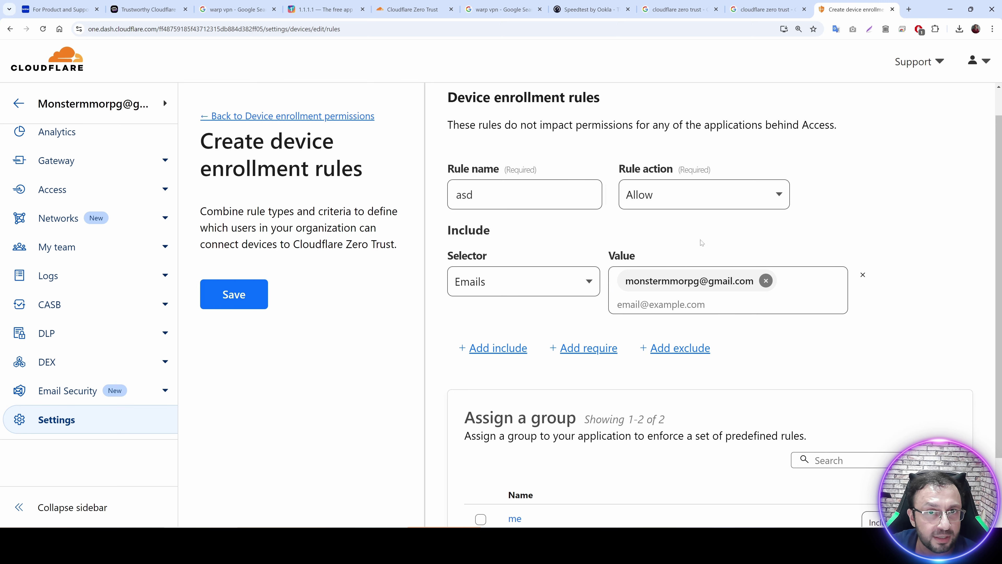
Make the asd rule a Bypass action including Everyone, and save it
left_click(637, 195)
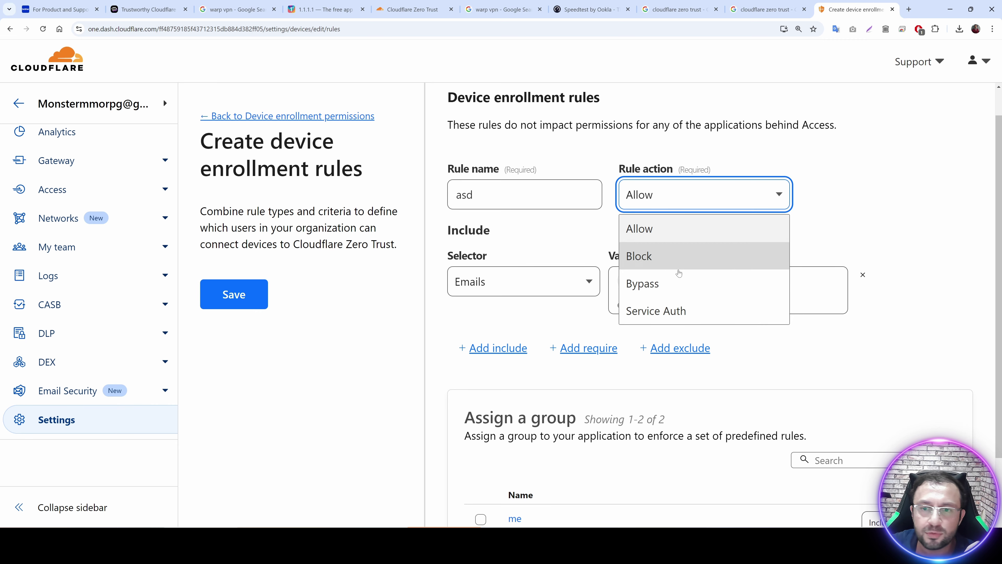
left_click(652, 285)
scroll(548, 355, "down", 2)
left_click(509, 300)
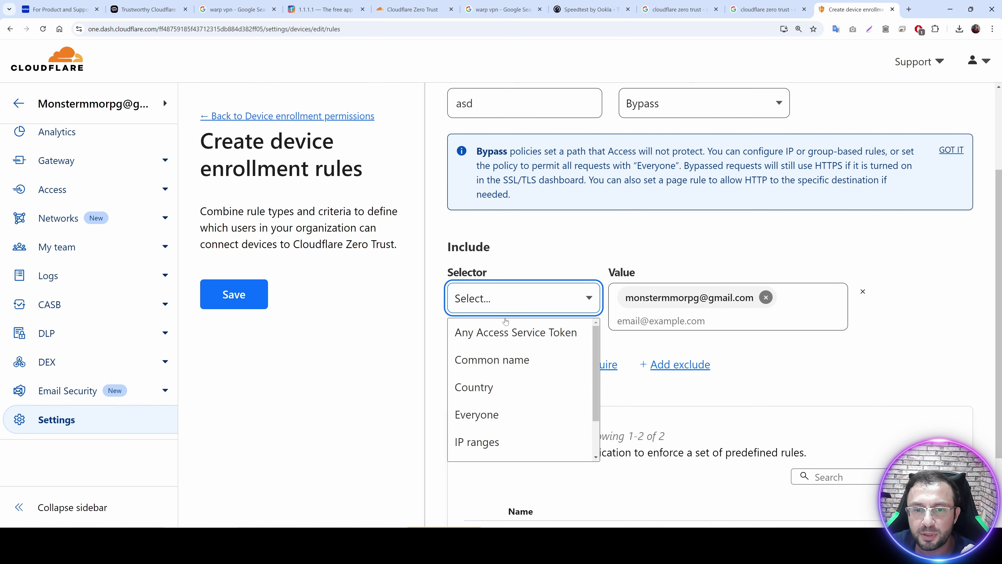
scroll(493, 373, "down", 1)
left_click(492, 377)
scroll(566, 206, "up", 1)
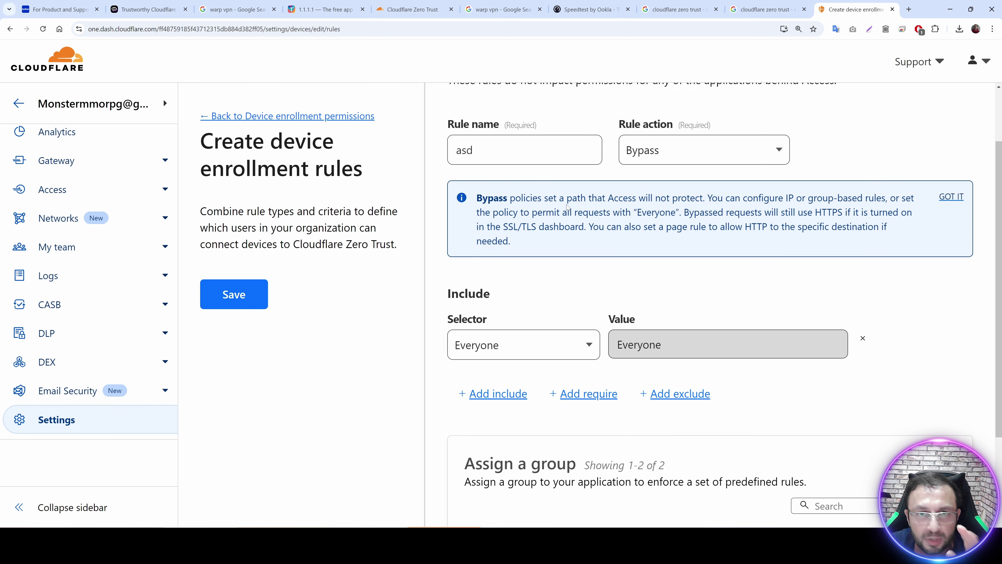
scroll(550, 255, "down", 3)
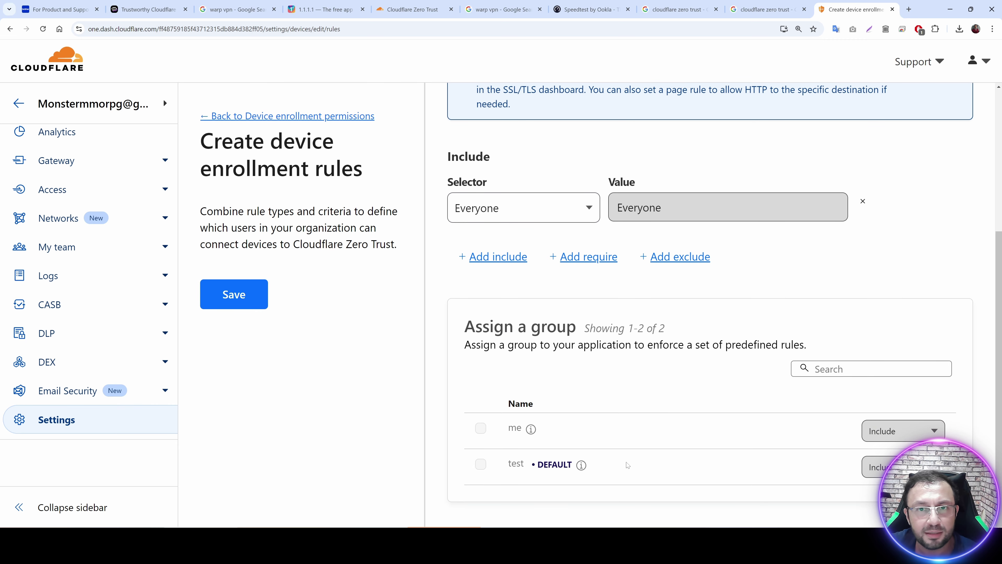
scroll(710, 304, "up", 3)
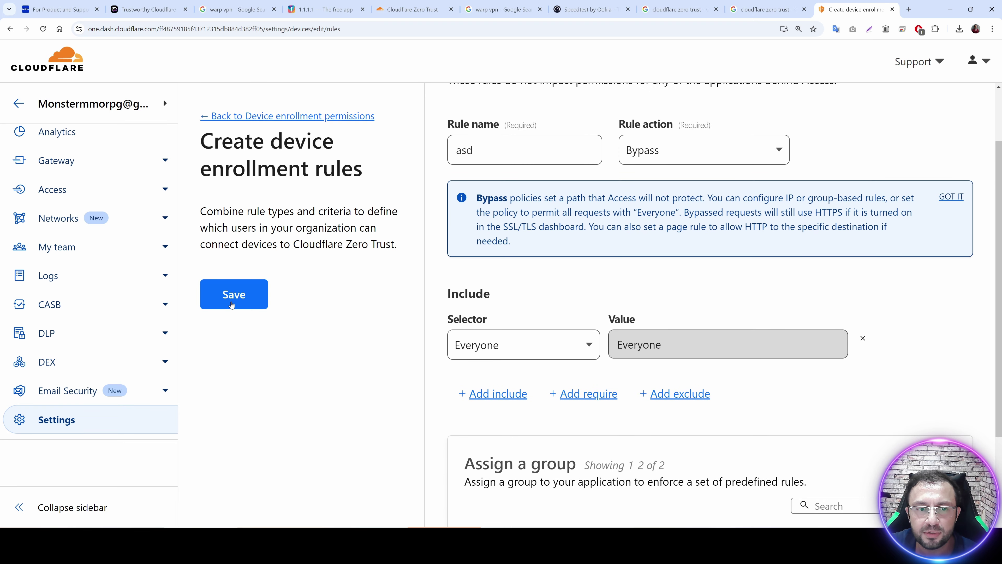
left_click(233, 304)
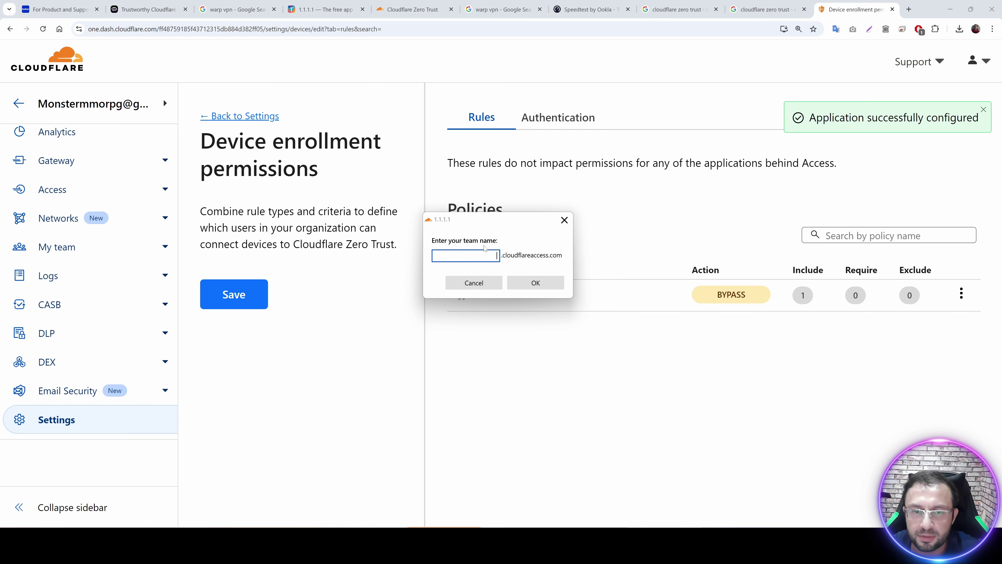
Enter team name 'secourses' and let the browser hand off to Cloudflare WARP
type("secourses")
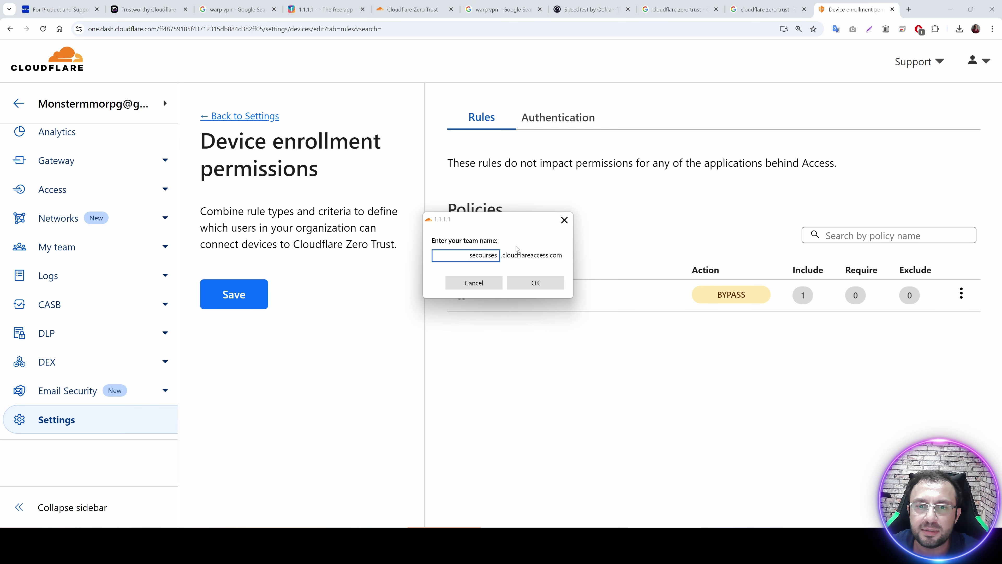
left_click(544, 281)
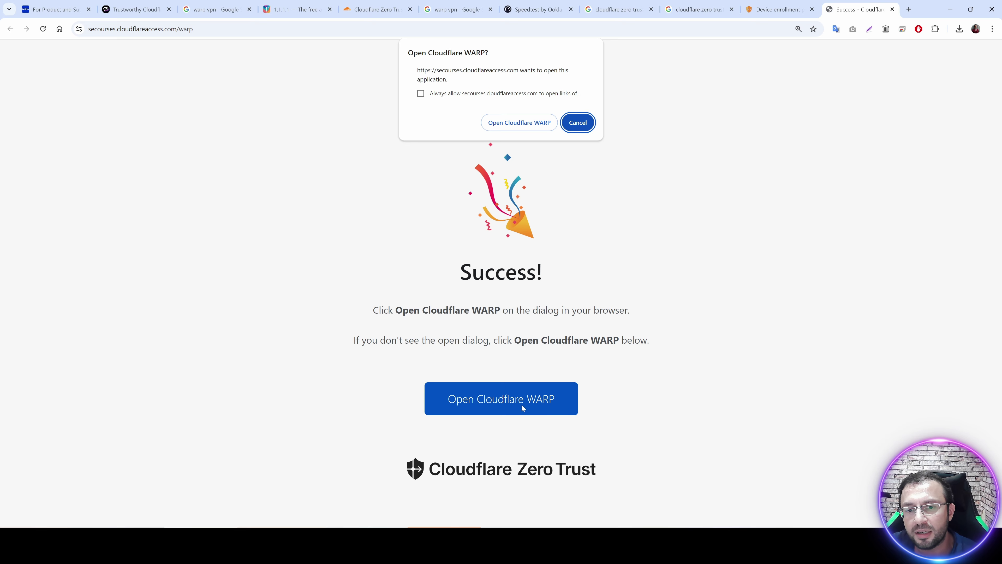
left_click(597, 129)
left_click(517, 405)
left_click(670, 384)
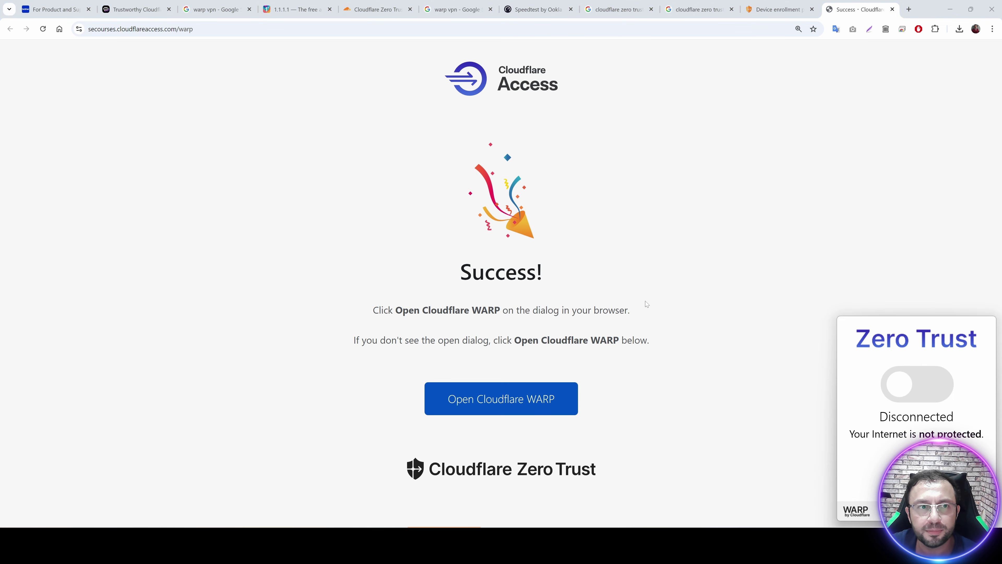
Connect WARP, review the Include split tunnel entries such as *.discord.com, and return to the dashboard
left_click(908, 392)
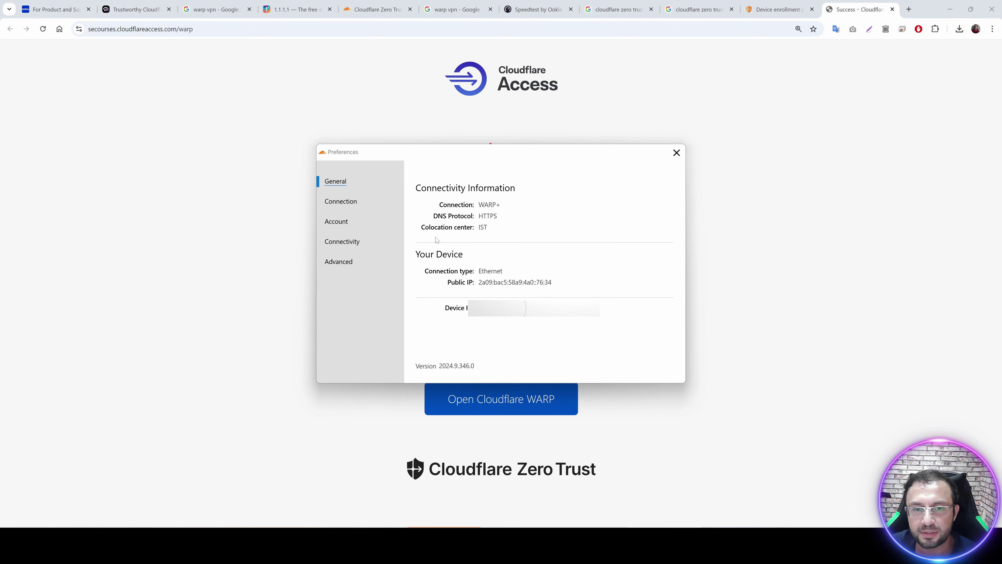
left_click(350, 224)
left_click(340, 261)
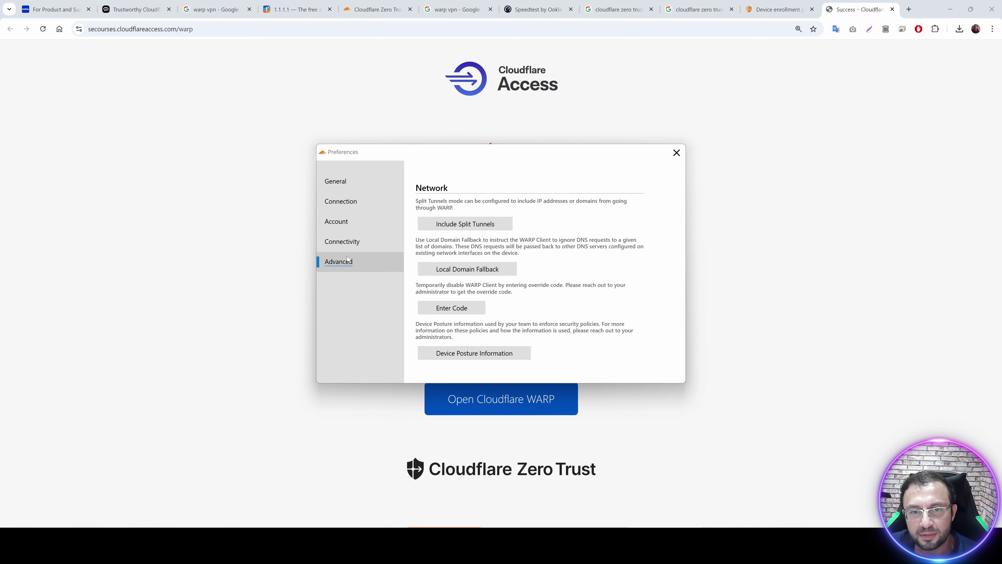
left_click(497, 226)
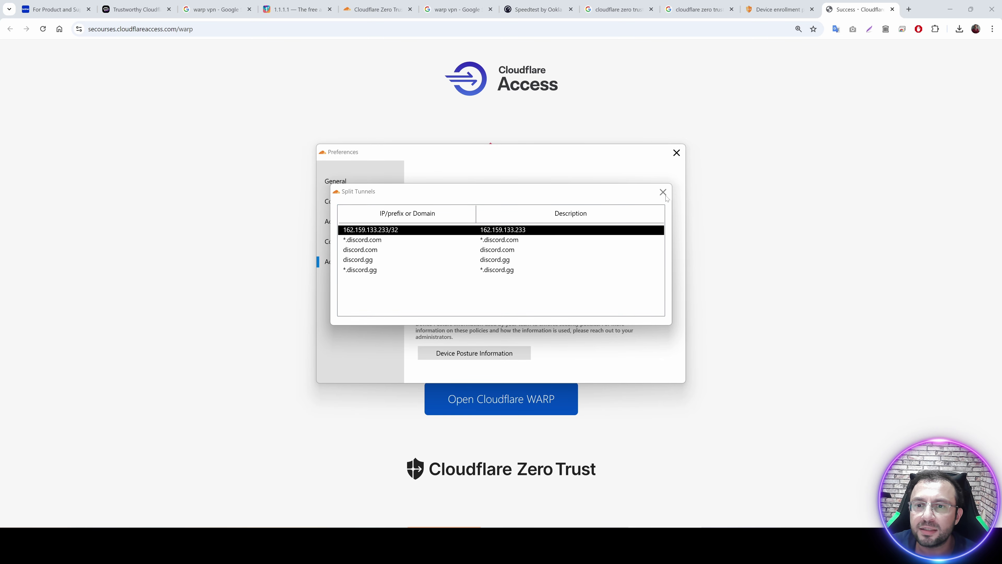
left_click(598, 239)
left_click(663, 192)
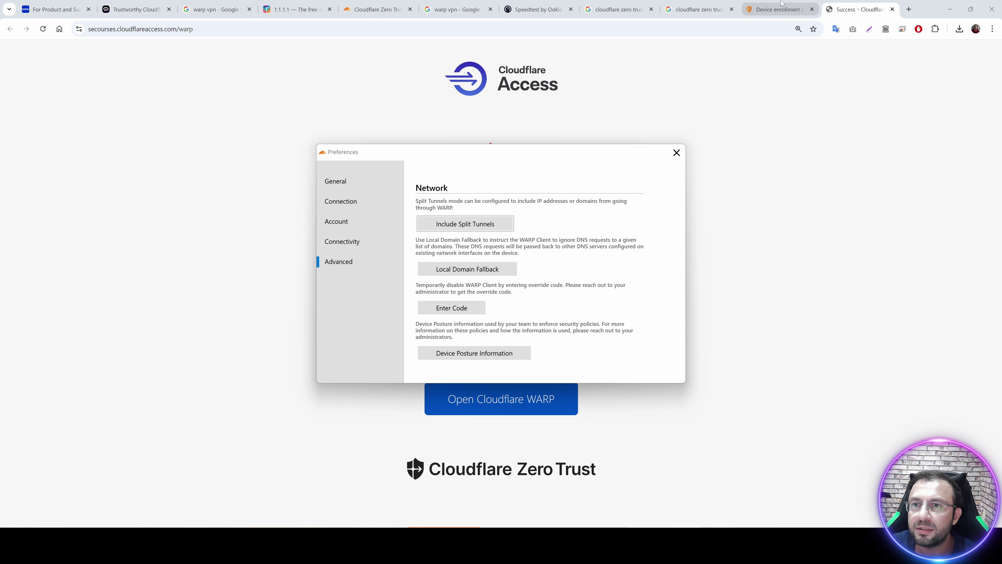
left_click(779, 9)
Open the Default device profile's included split tunnels list under WARP Client settings
left_click(228, 119)
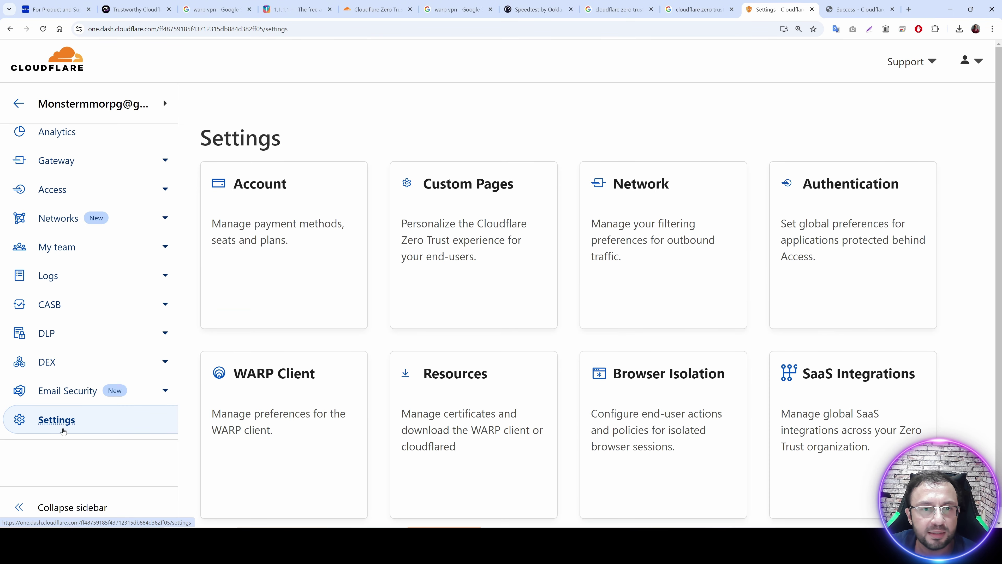
scroll(710, 245, "down", 1)
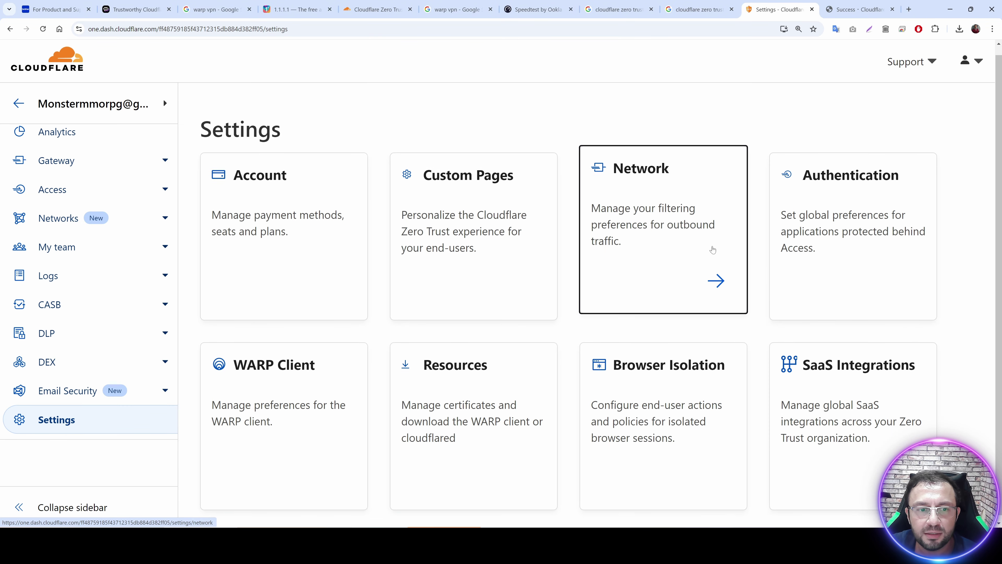
left_click(288, 352)
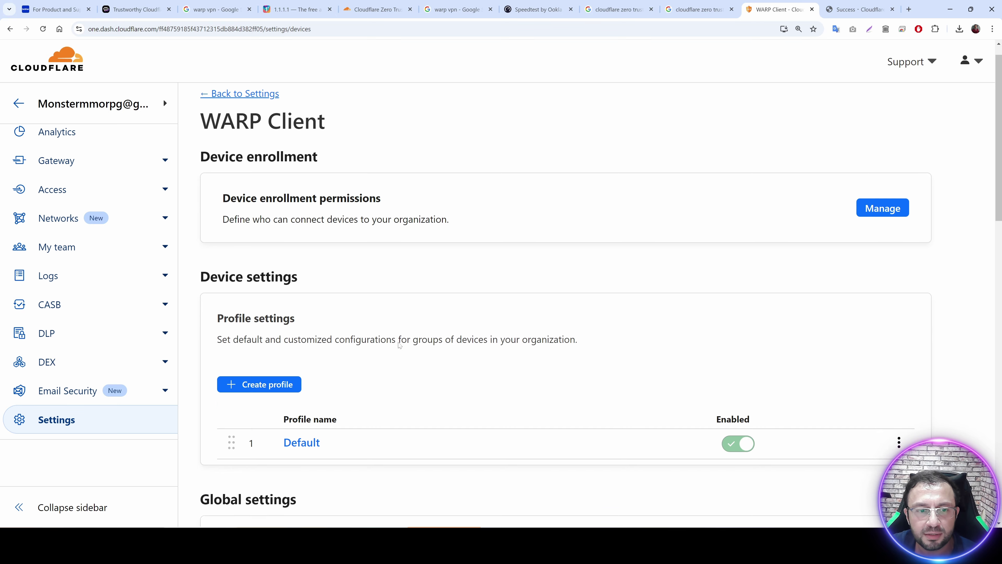
scroll(379, 300, "down", 3)
scroll(281, 255, "up", 2)
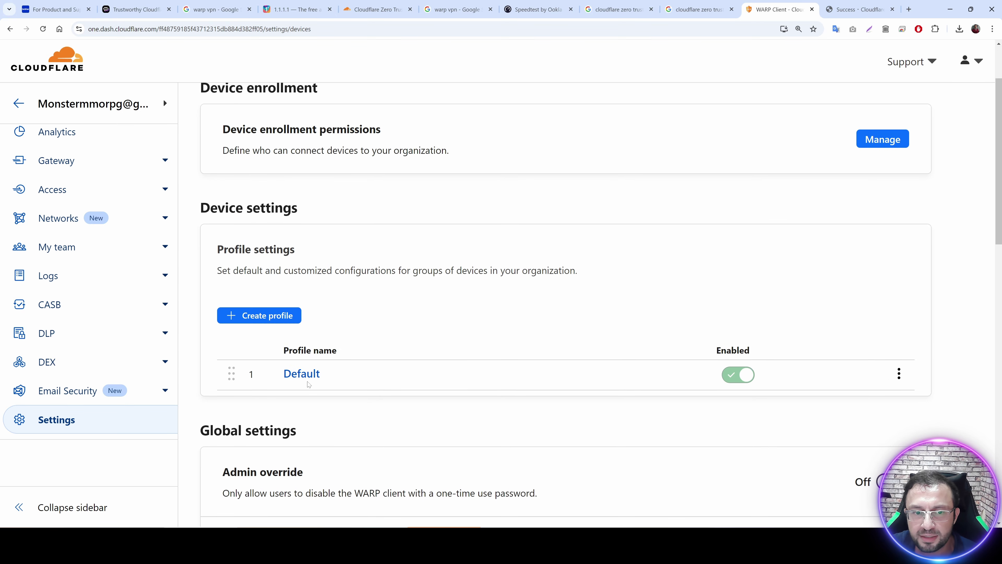
left_click(305, 373)
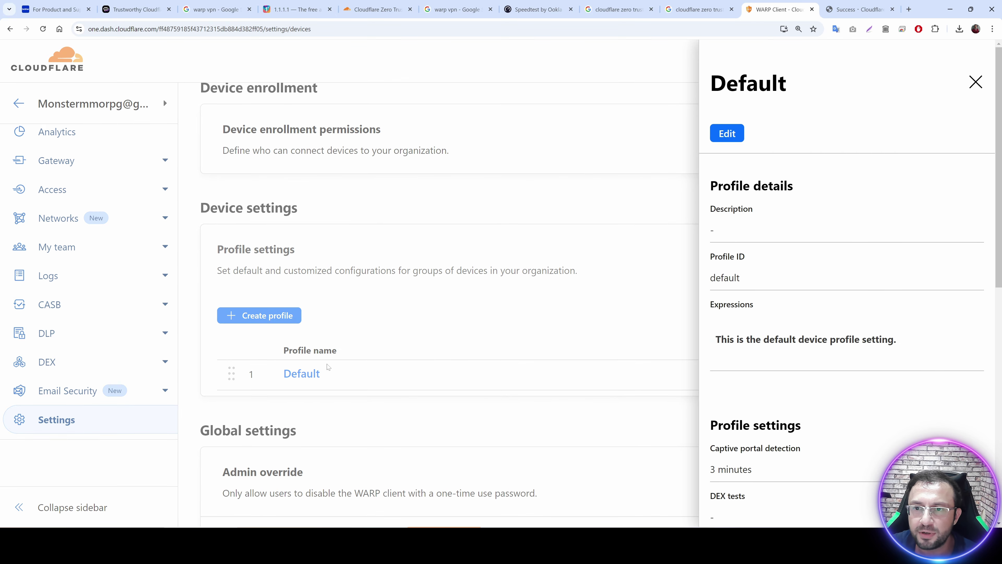
left_click(713, 134)
scroll(478, 374, "down", 10)
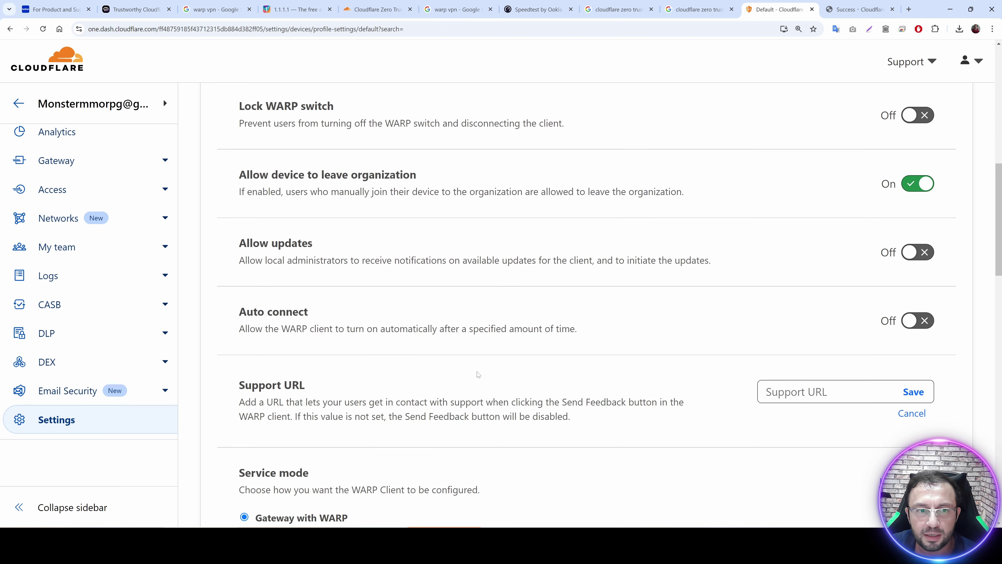
scroll(487, 307, "down", 8)
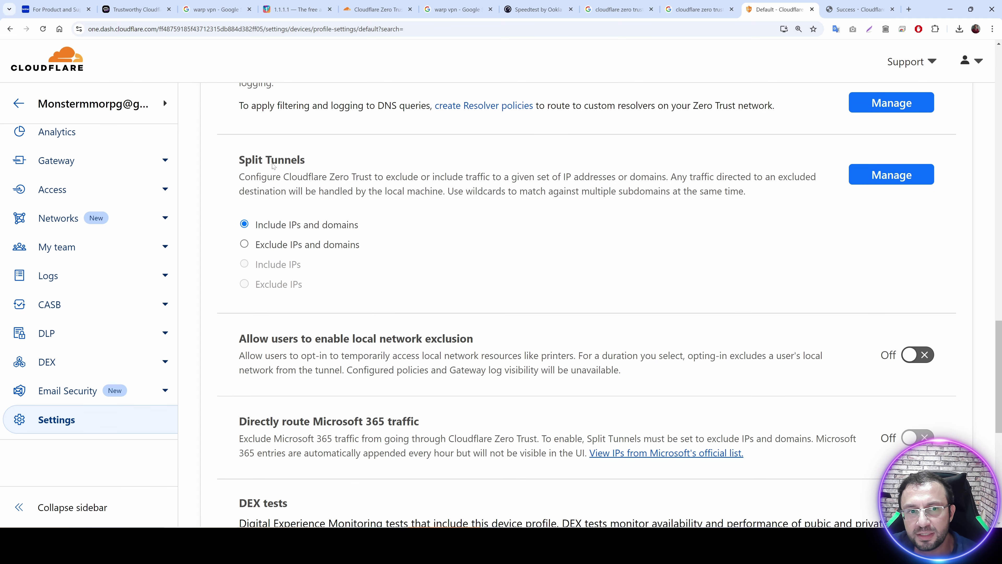
left_click(891, 175)
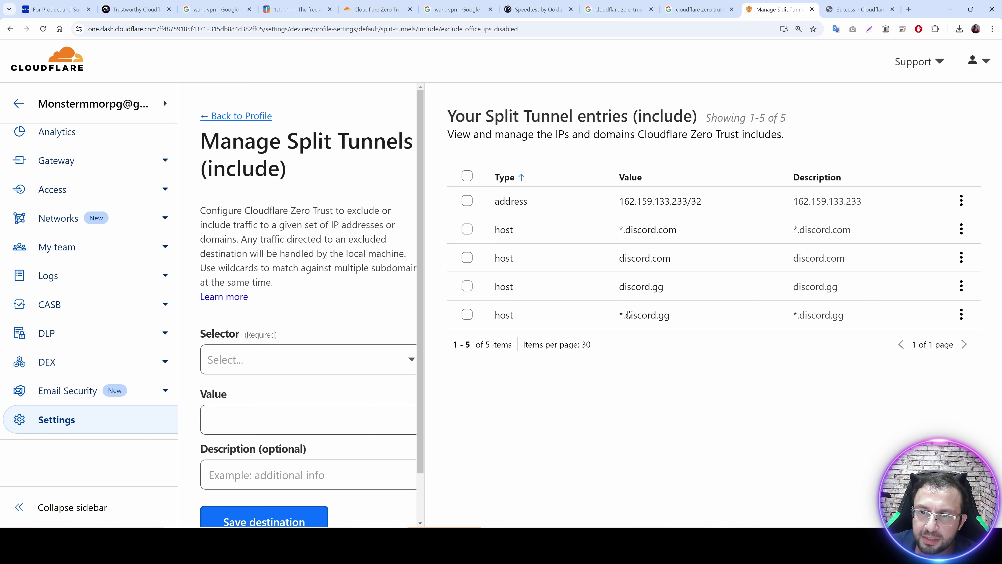
Set the new entry's selector to Domain, then launch Task Manager from the taskbar
scroll(299, 347, "down", 1)
left_click(272, 312)
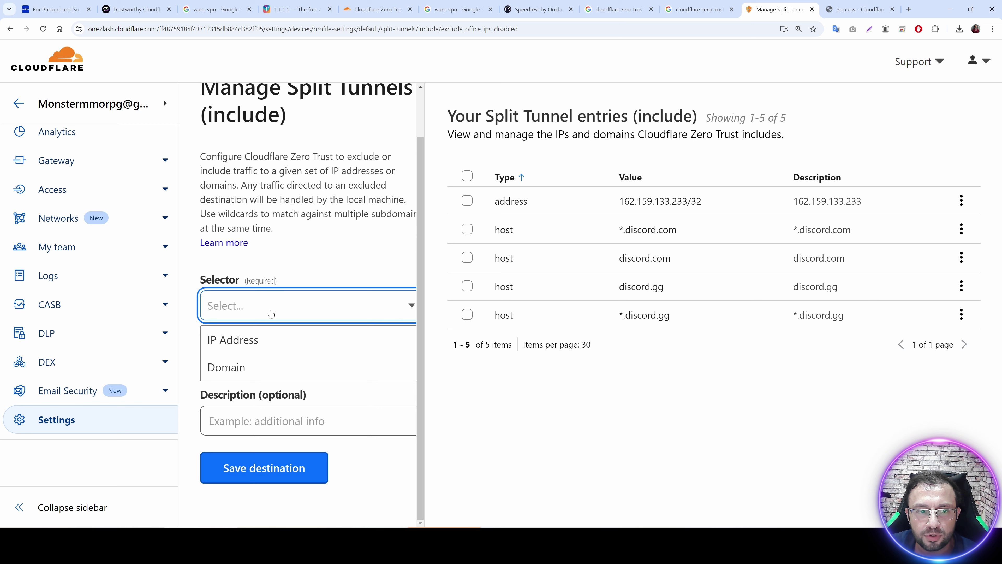
left_click(251, 345)
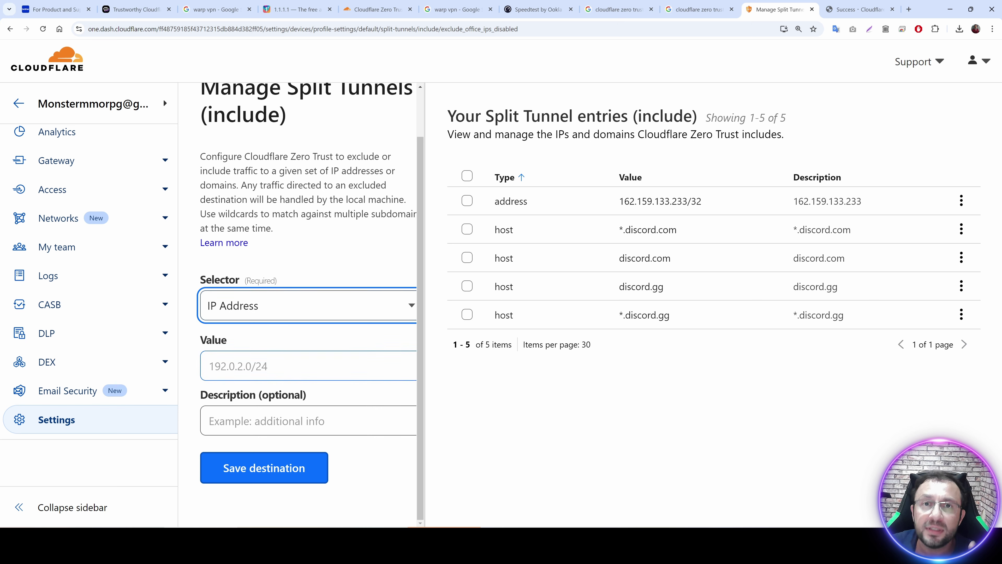
left_click(264, 308)
left_click(249, 365)
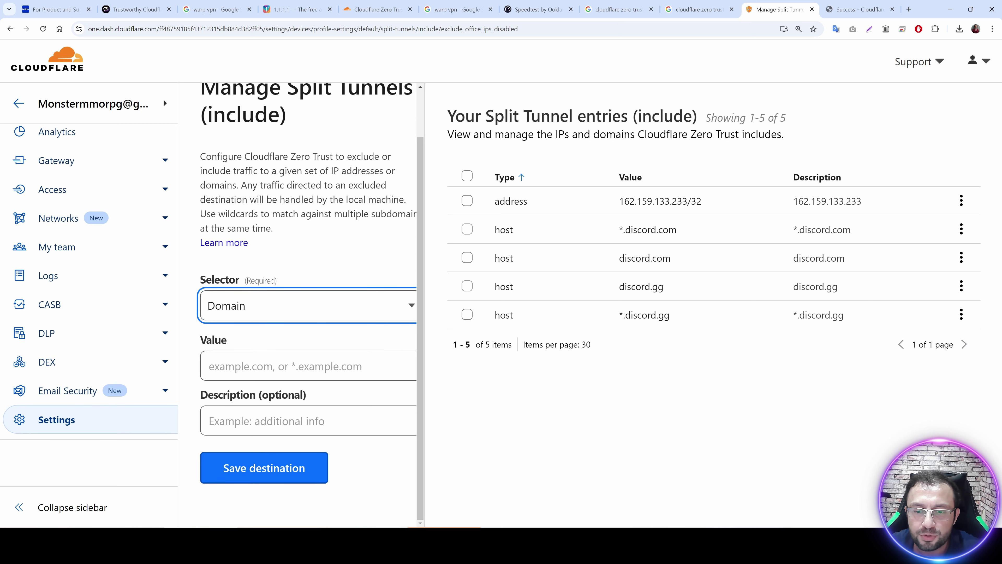
right_click(750, 549)
left_click(785, 480)
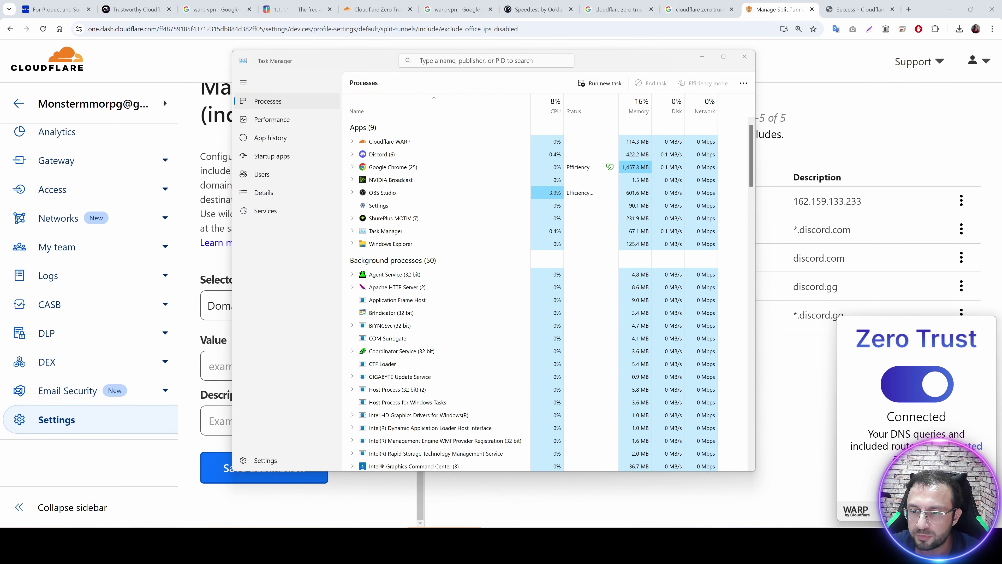
Disconnect WARP and launch Resource Monitor from Task Manager's Performance view
left_click(912, 400)
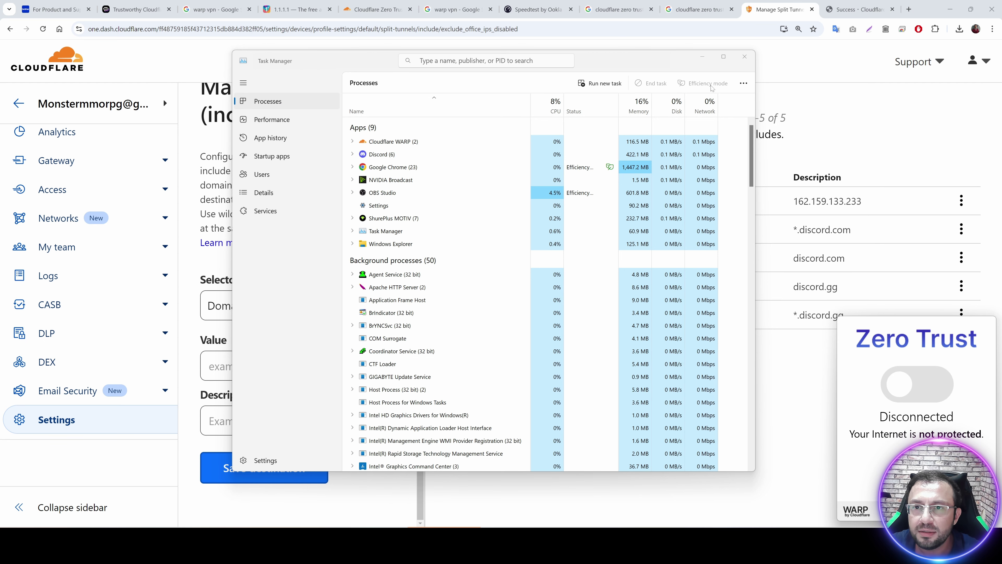
left_click(743, 83)
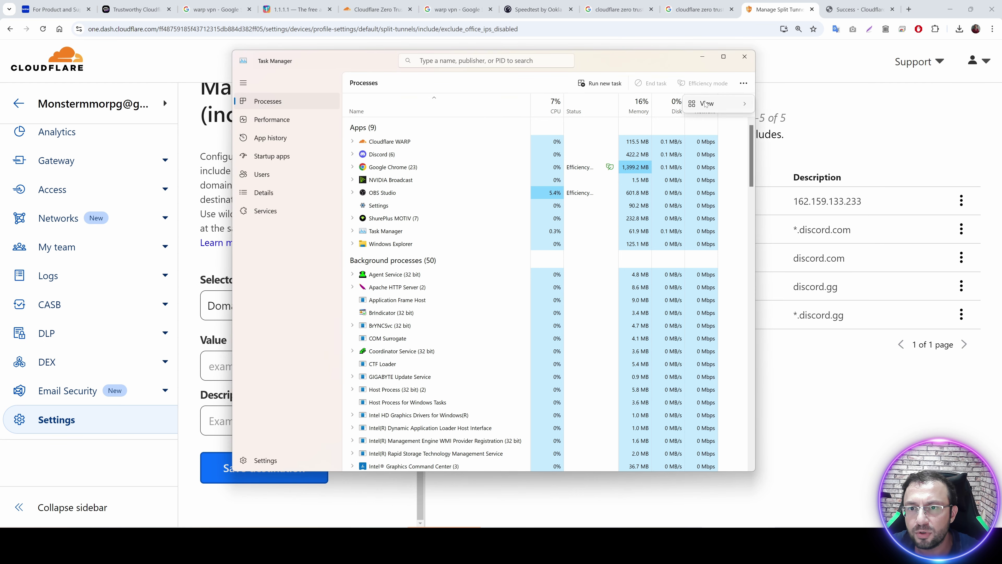
left_click(268, 125)
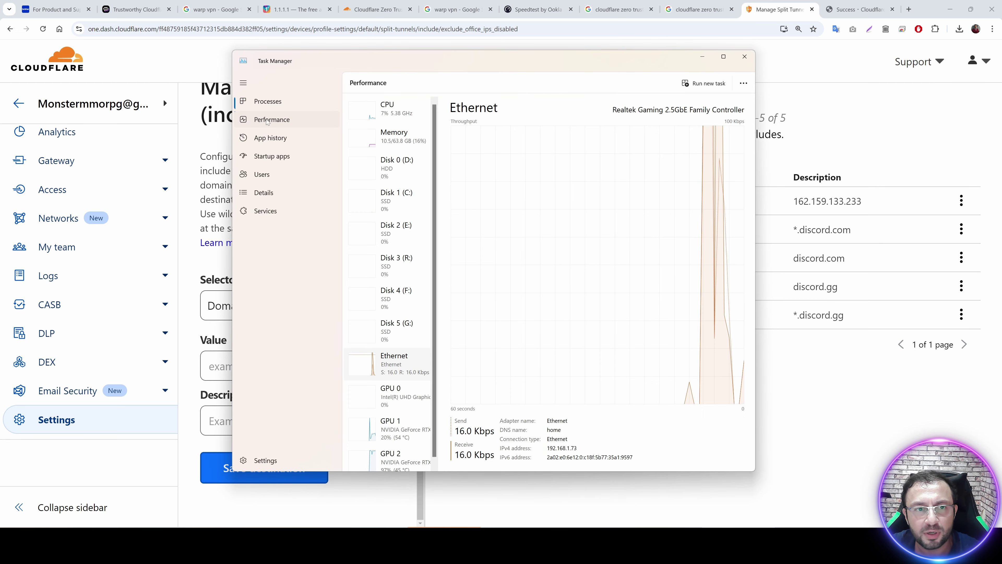
left_click(743, 84)
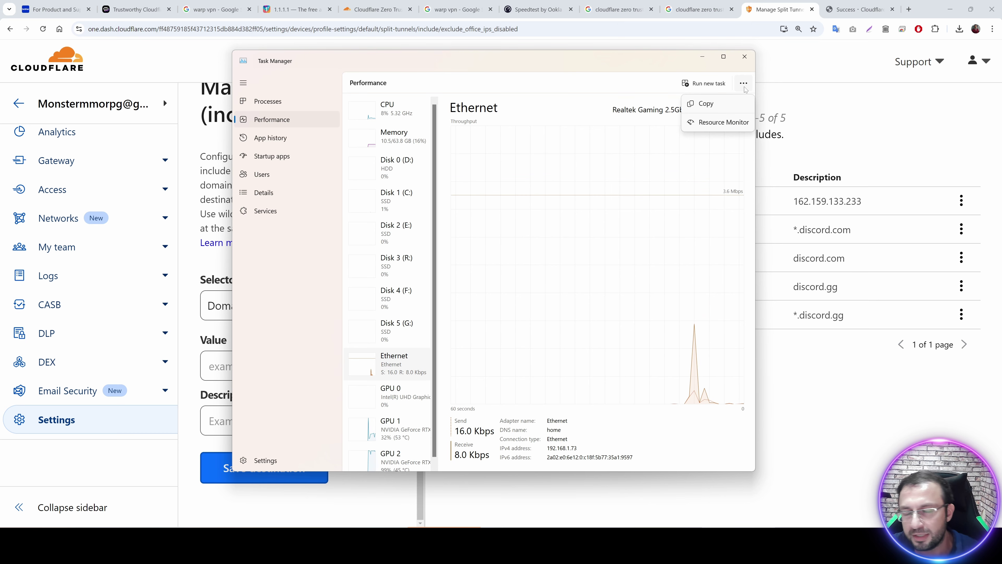
left_click(717, 122)
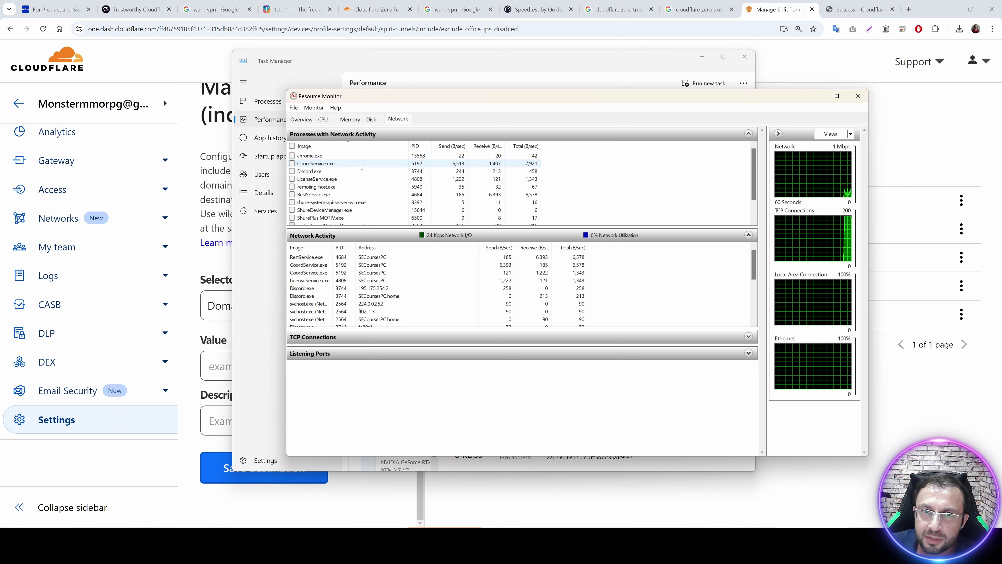
Filter network activity to Discord.exe and find its TCP connection to 195.175.254.2
left_click(292, 171)
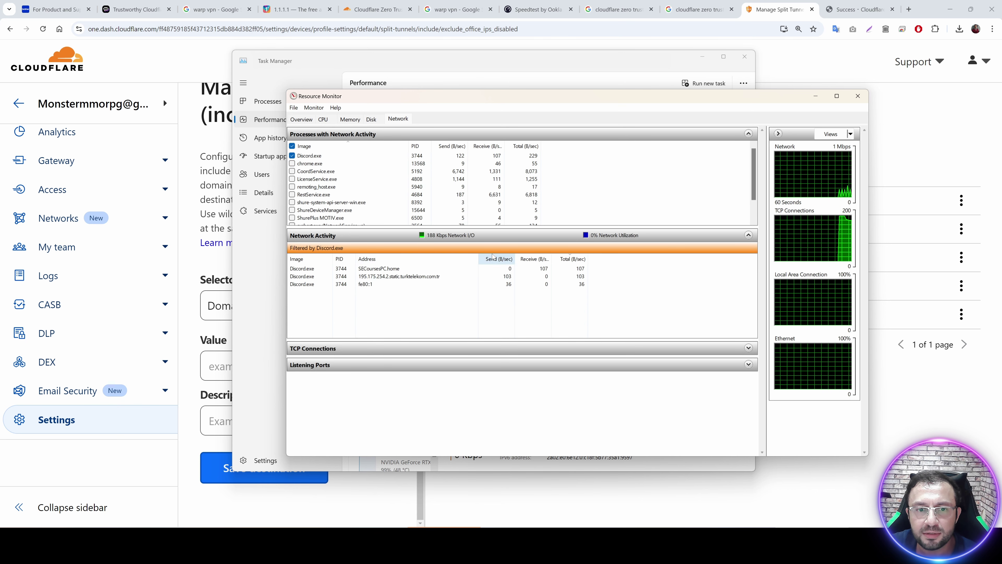
left_click_drag(357, 258, 373, 259)
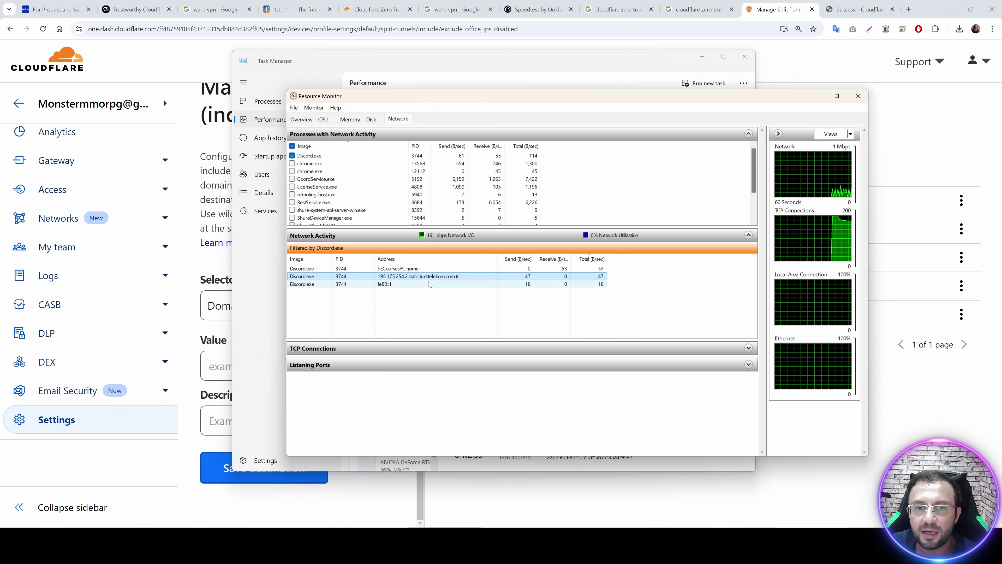
left_click(412, 284)
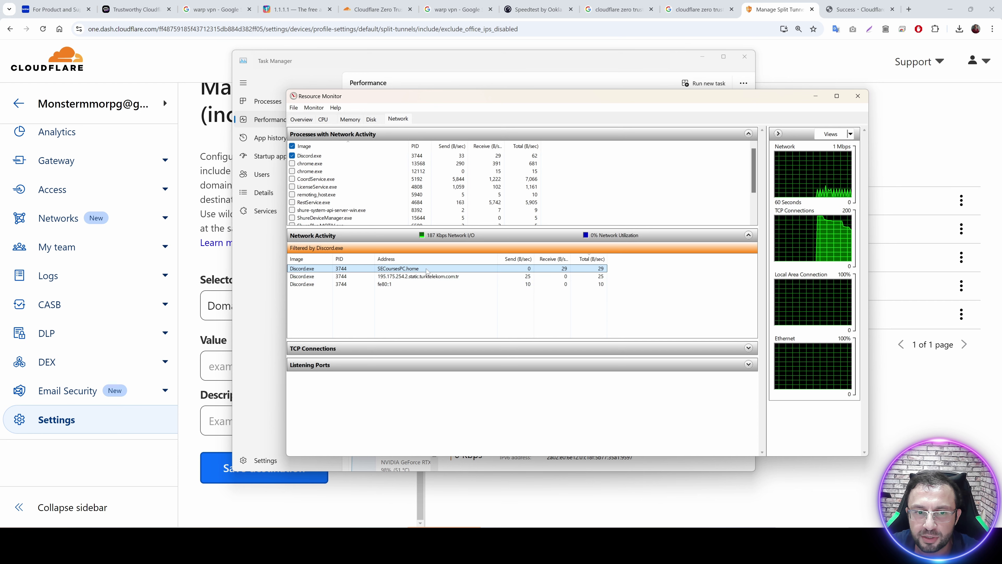
left_click(346, 349)
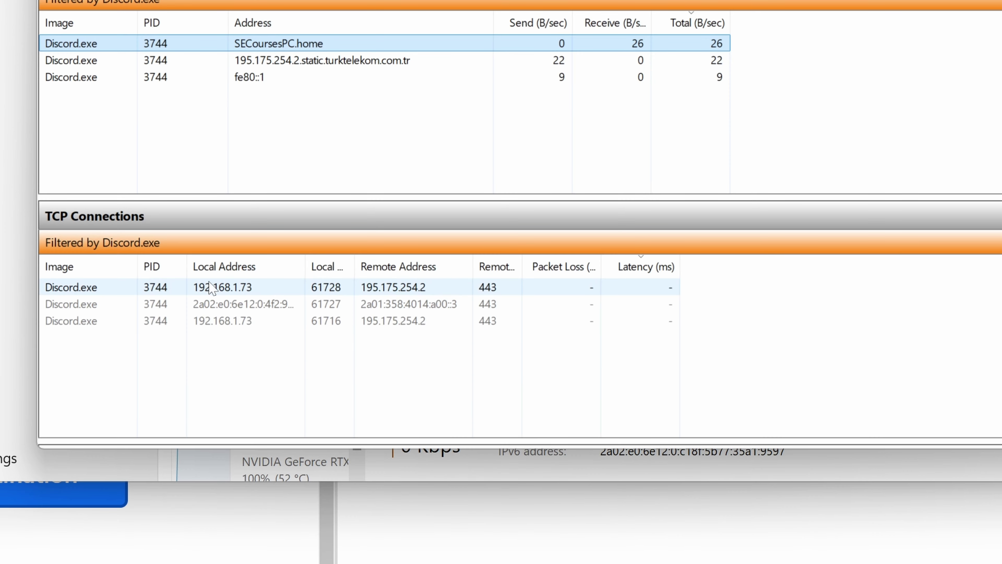
left_click_drag(411, 369, 463, 365)
left_click(256, 288)
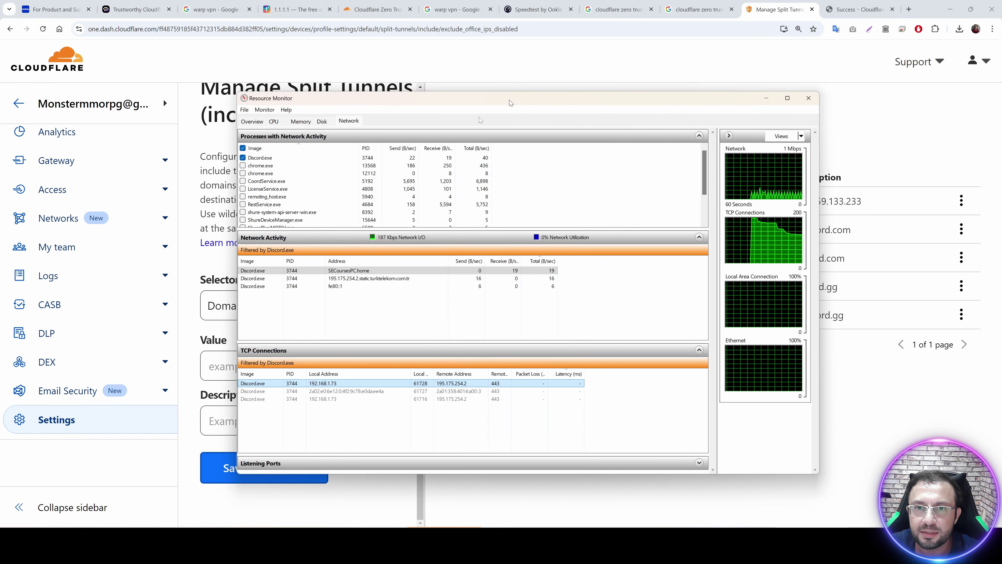
Reposition Resource Monitor beside the split tunnel entries, inspect Discord's other connections, and leave it
left_click_drag(510, 103, 447, 133)
left_click(386, 414)
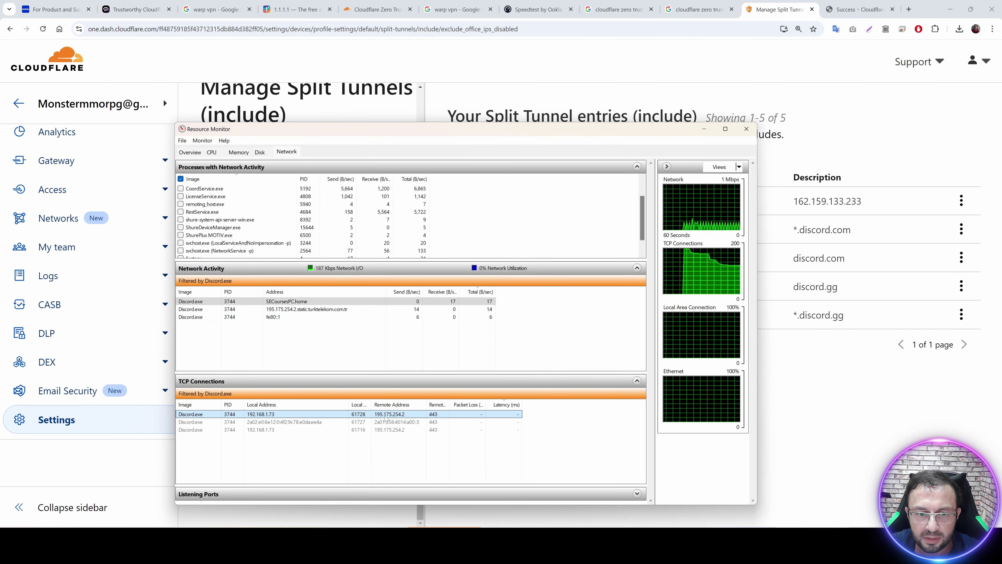
left_click_drag(531, 137, 381, 97)
left_click(291, 392)
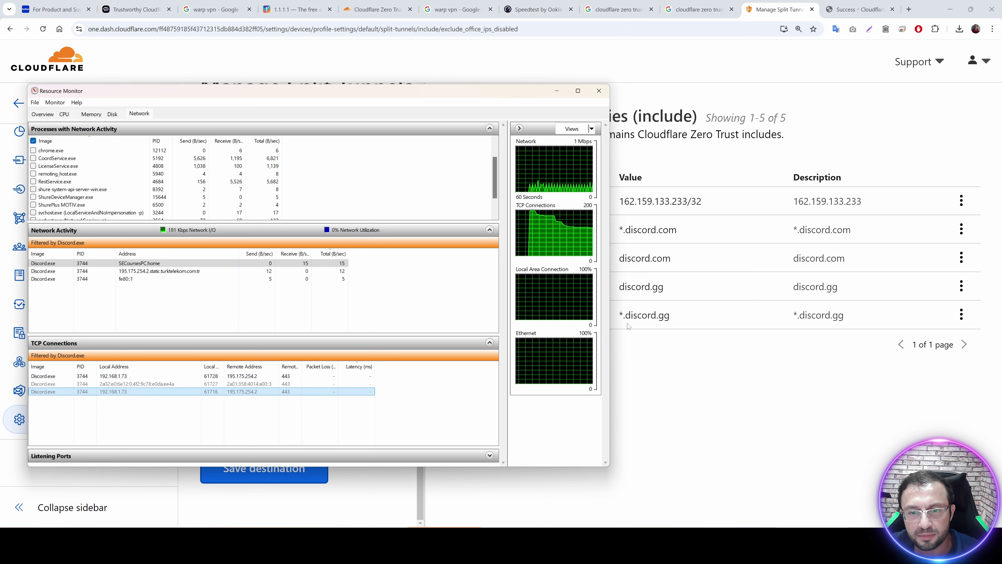
left_click_drag(612, 322, 513, 322)
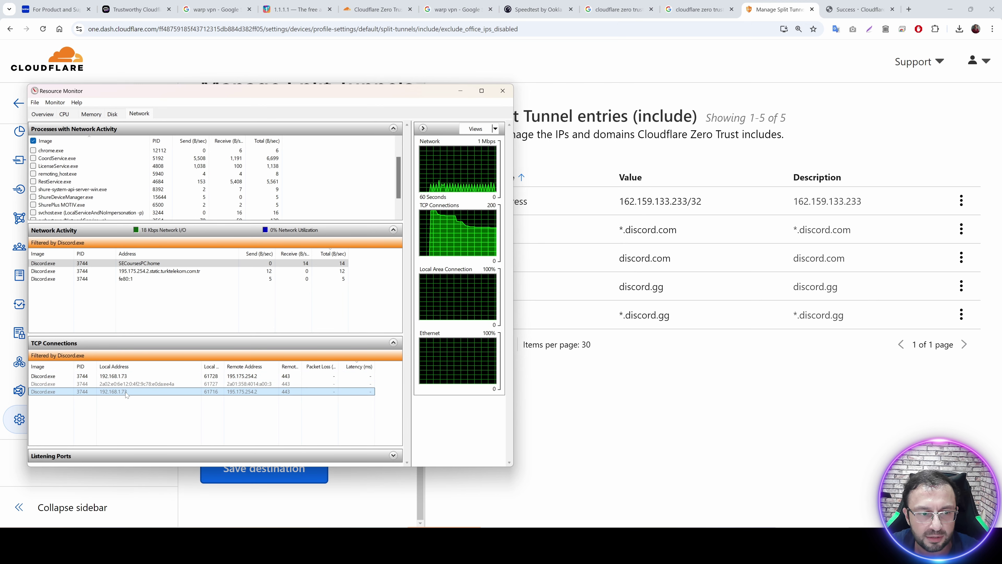
left_click(126, 378)
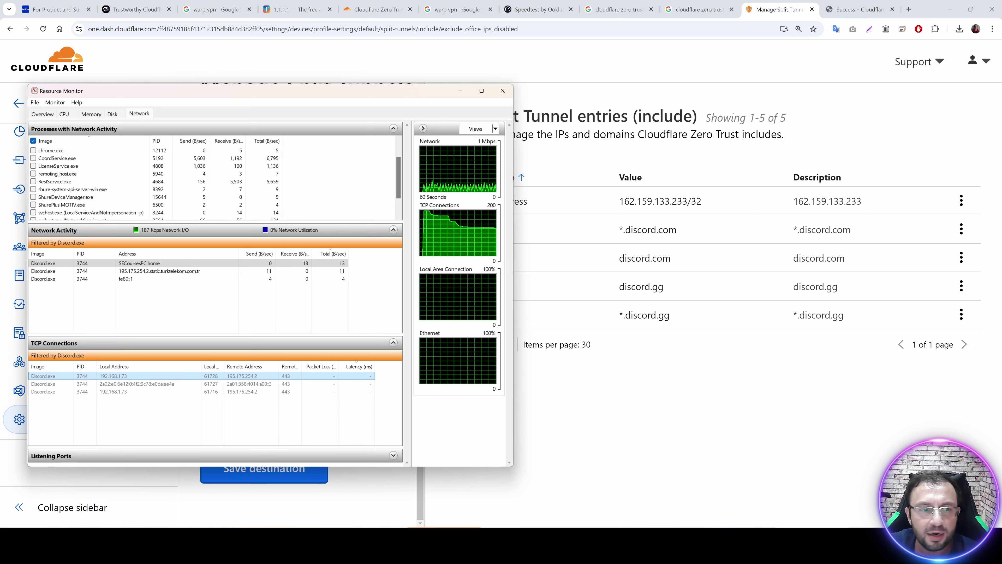
key("alt+Tab")
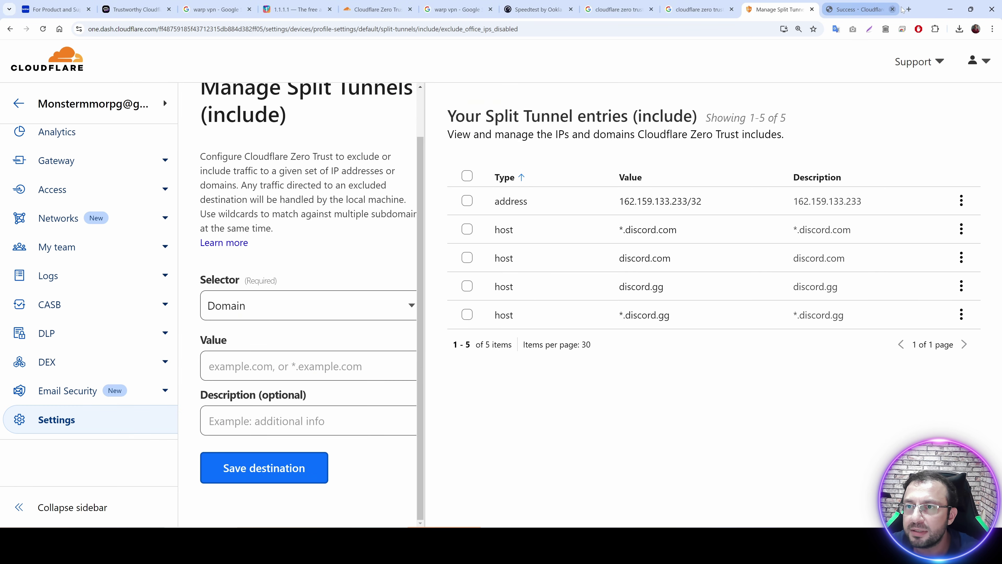
Search Google for 'discord ip addres list' in a new tab
left_click(904, 8)
type("discor")
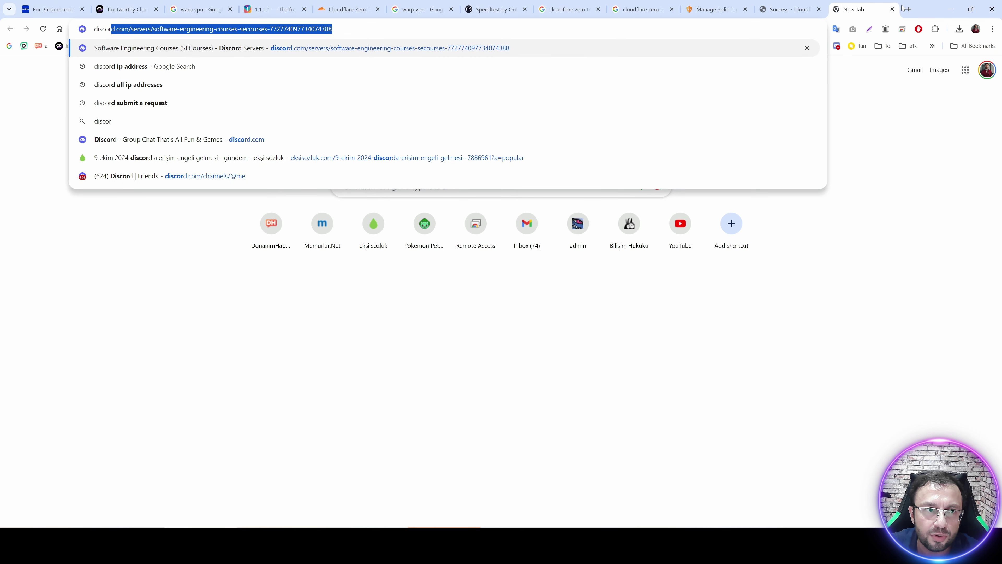
type("d ip addres list")
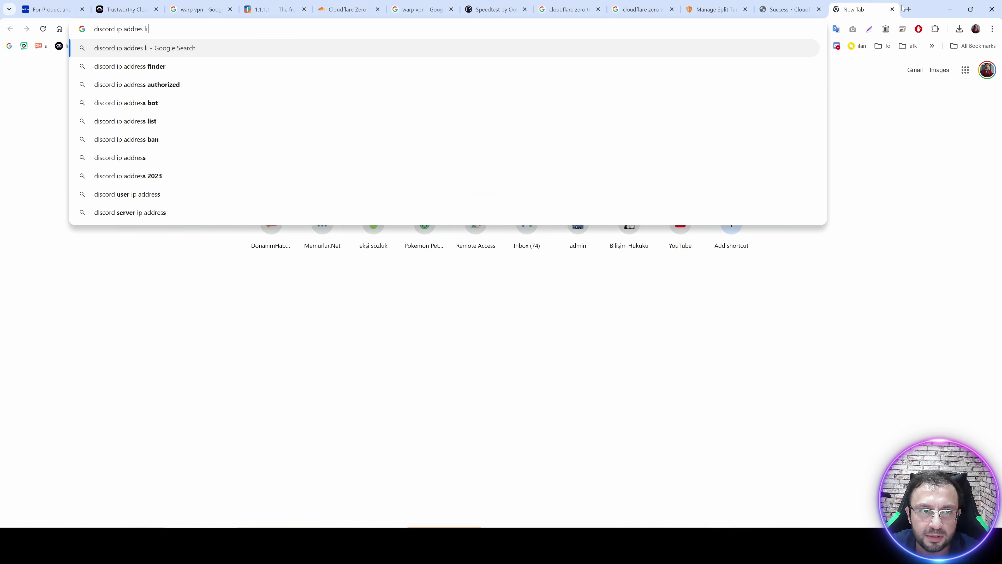
key("Return")
Open the Discord voice servers list and NsLookup discordapp.com IP results in background tabs, then view them
middle_click(414, 240)
scroll(589, 232, "down", 5)
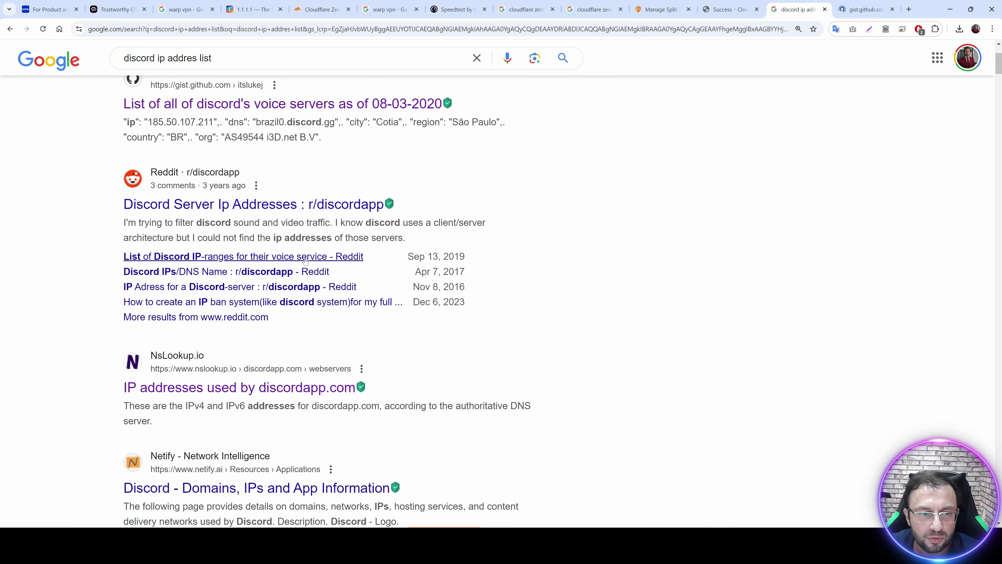
middle_click(237, 295)
left_click(857, 9)
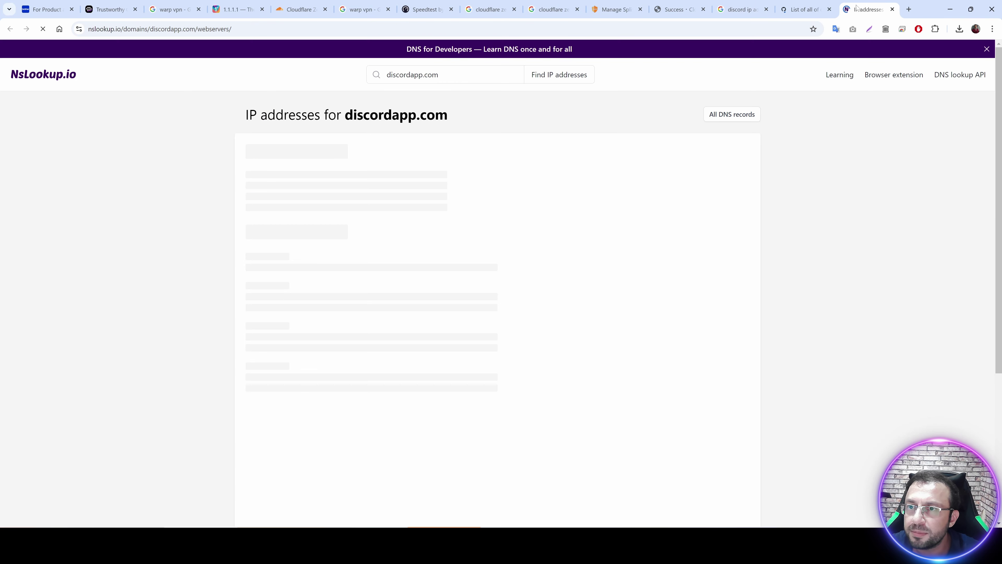
mouse_move(331, 197)
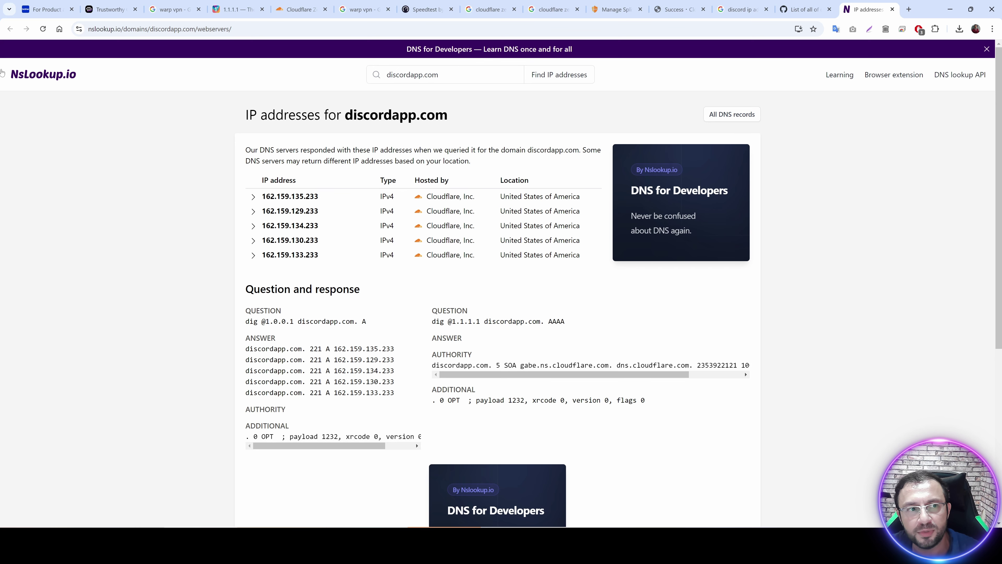
left_click(804, 8)
Fill the include entry as IP Address 162.159.135.233/32 with description 'sdf'
left_click(615, 8)
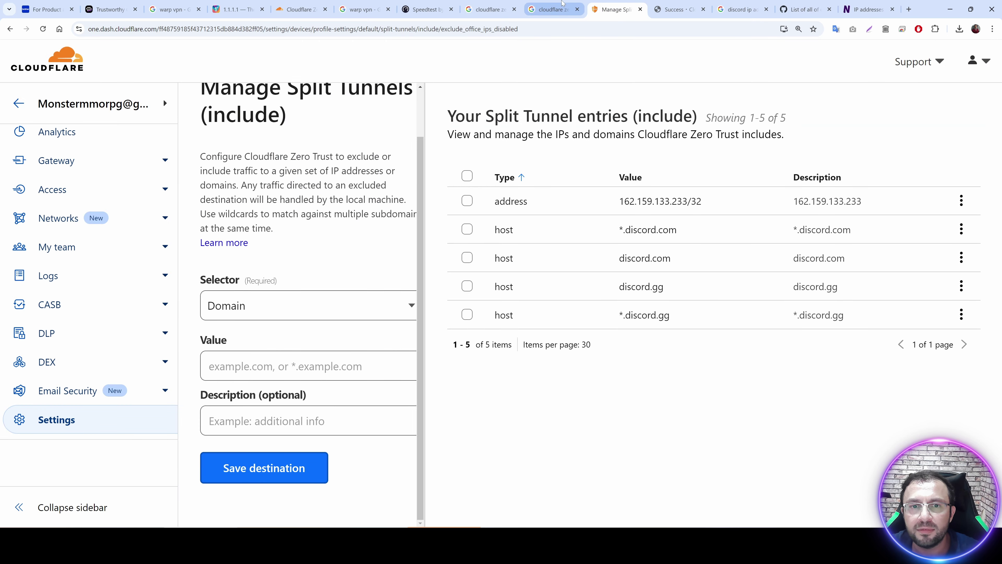
left_click(288, 312)
left_click(244, 340)
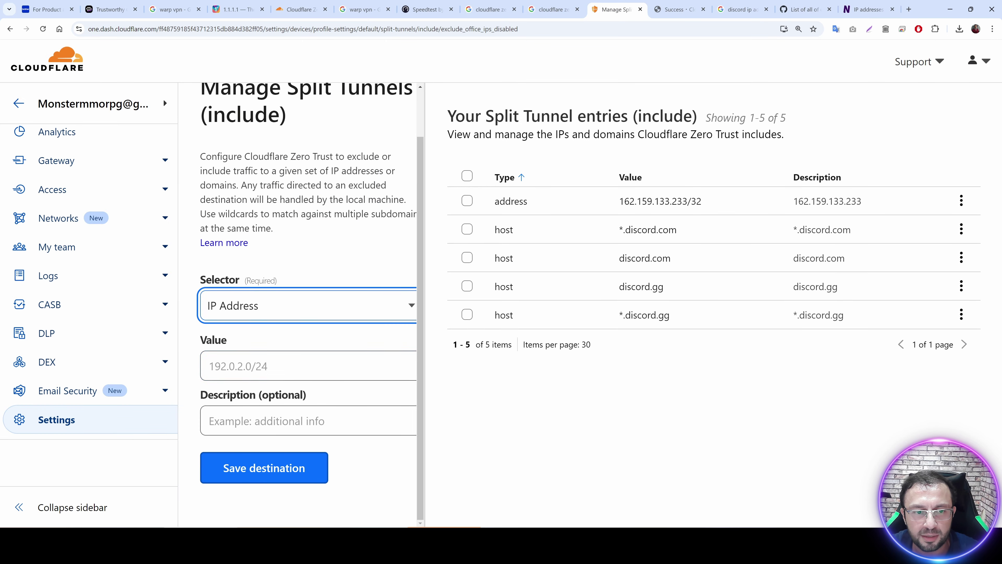
left_click(252, 366)
key("ctrl+v")
type("/32")
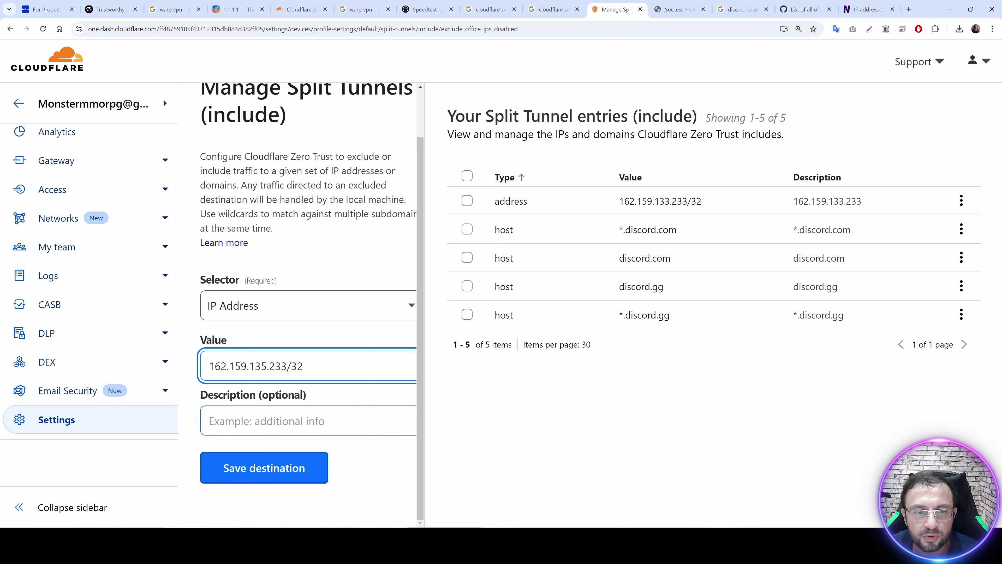
left_click(236, 420)
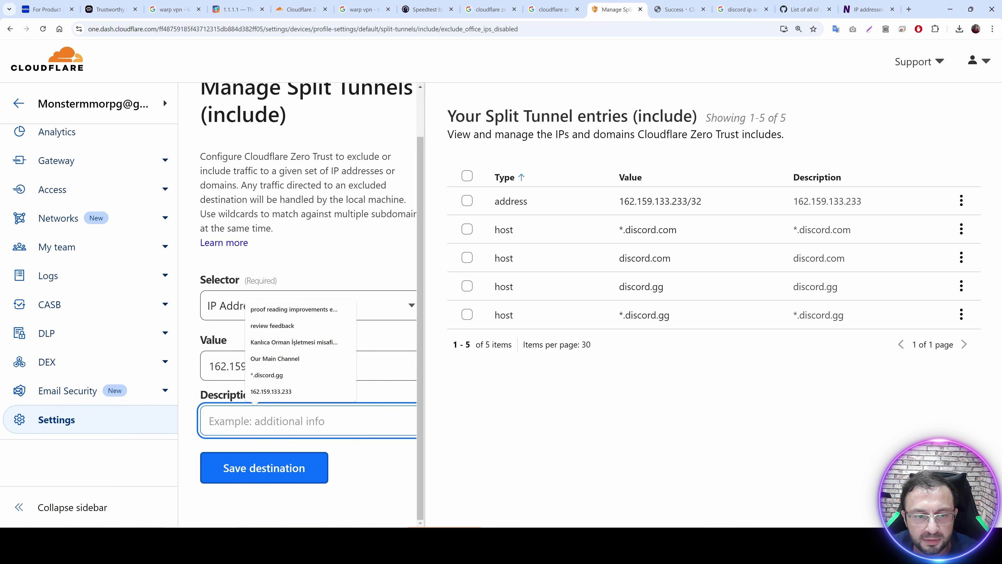
type("sdf")
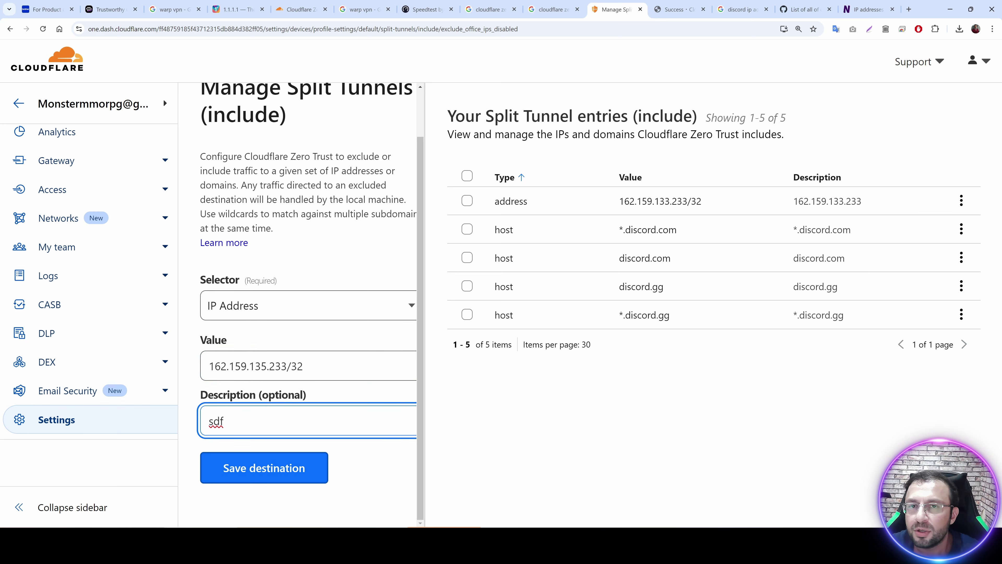
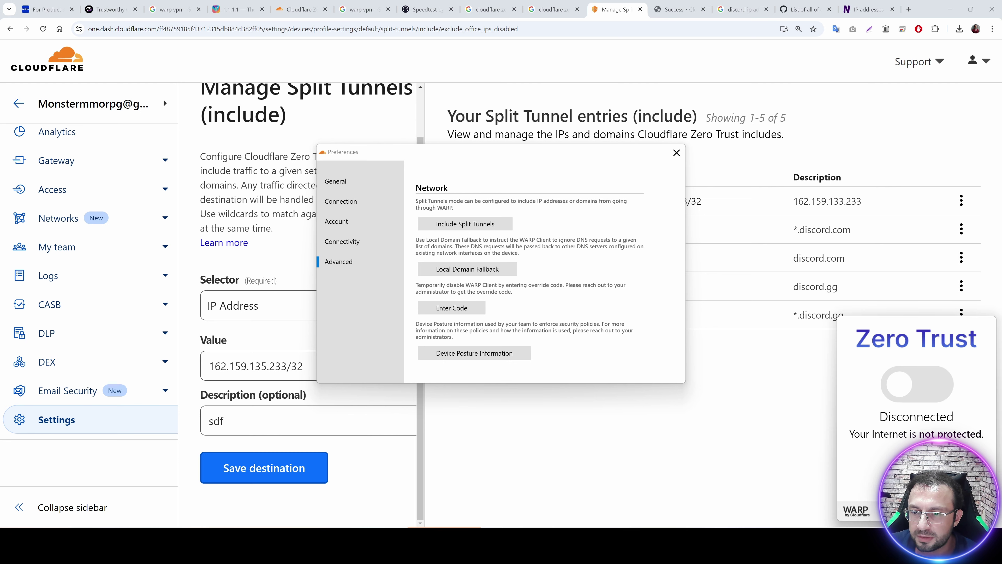
Switch the Cloudflare WARP Zero Trust connection on
left_click(909, 397)
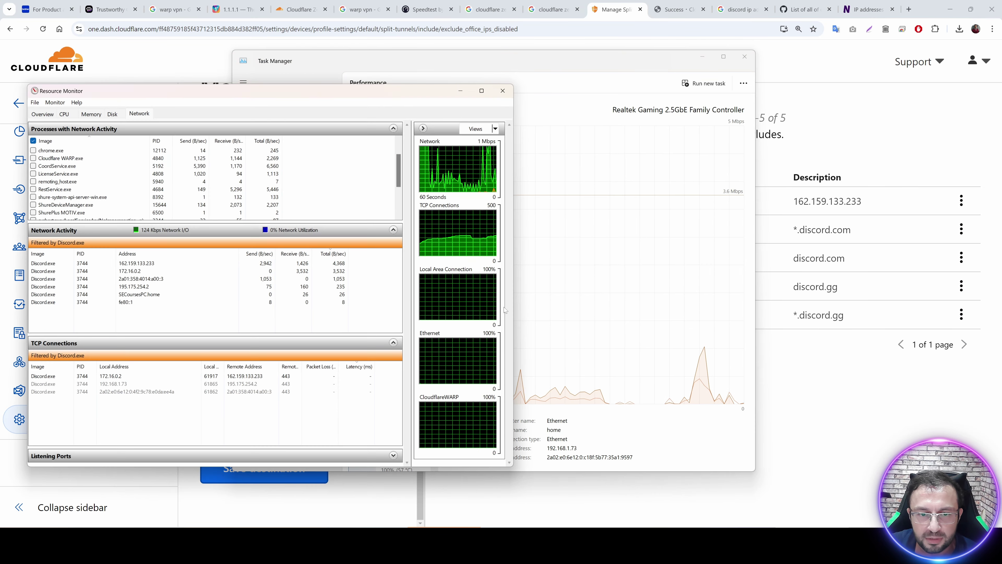
Select Discord's connection to 162.159.133.233 in Resource Monitor and rearrange the Resource Monitor and Task Manager windows
left_click(158, 263)
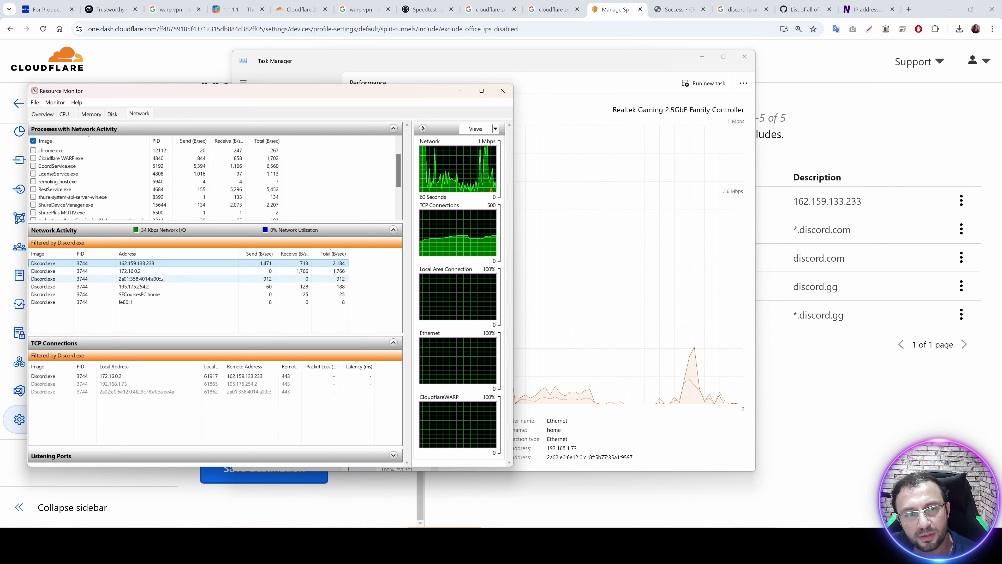
left_click_drag(177, 91, 448, 71)
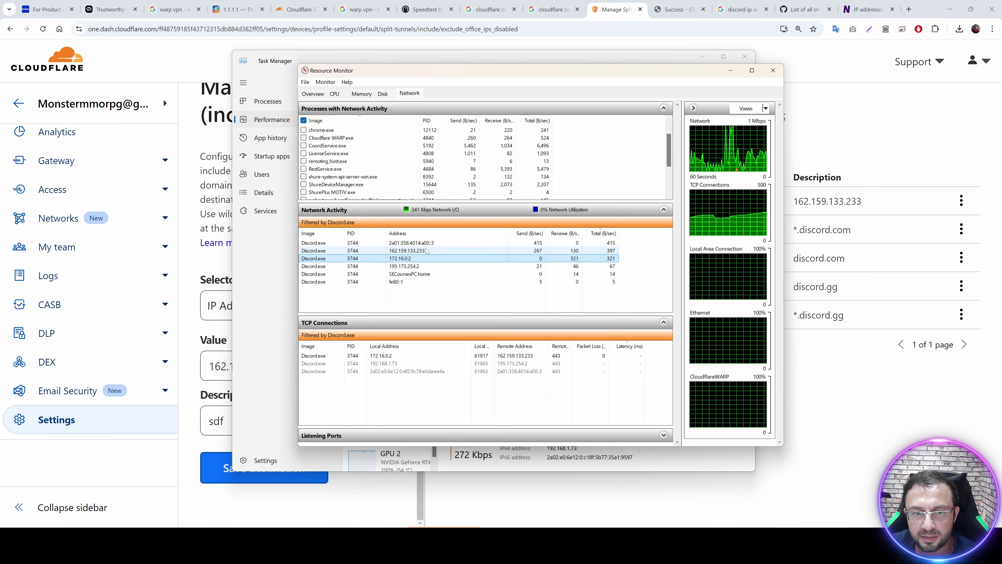
left_click(724, 56)
left_click_drag(685, 73, 430, 59)
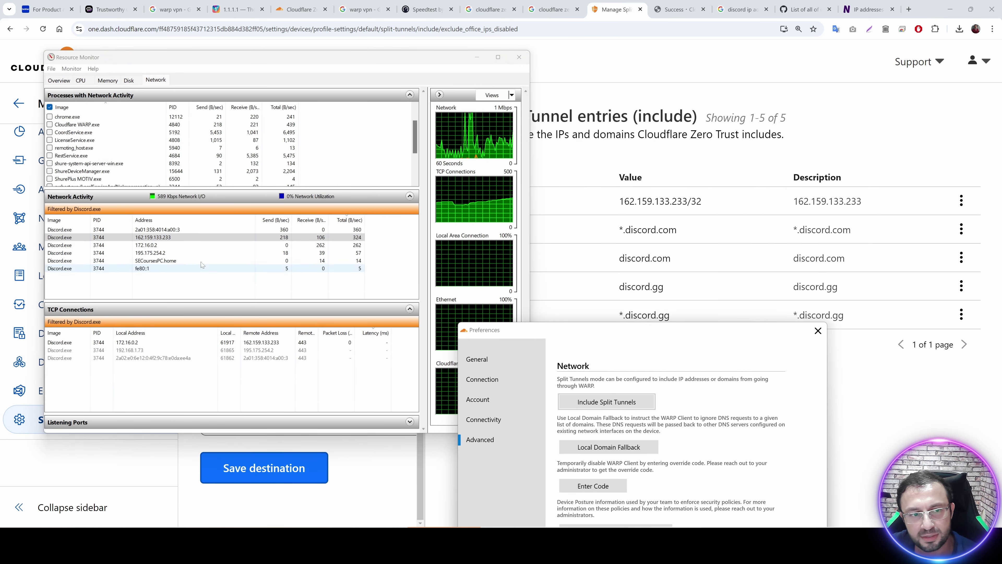
key("alt+Tab")
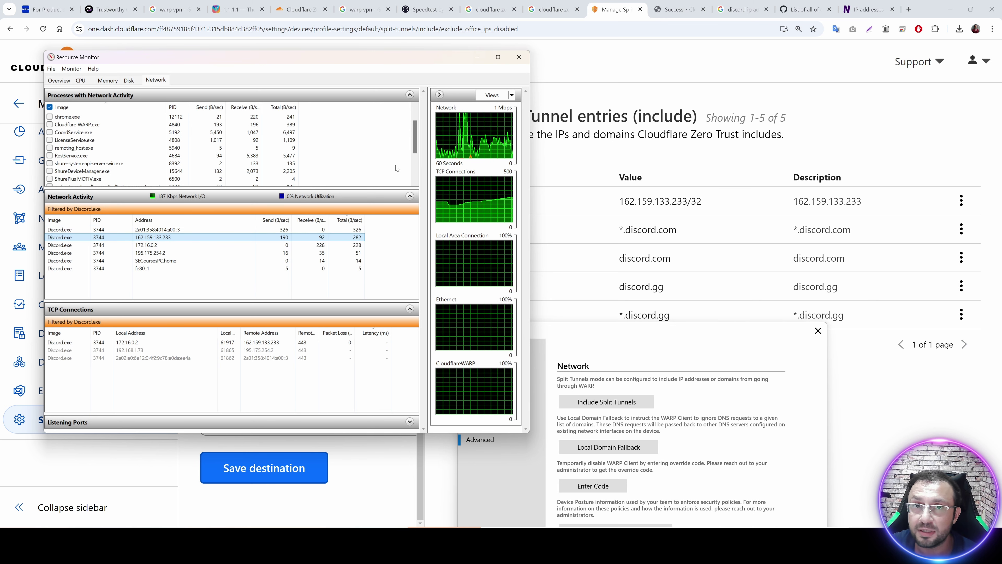
left_click_drag(334, 65, 423, 58)
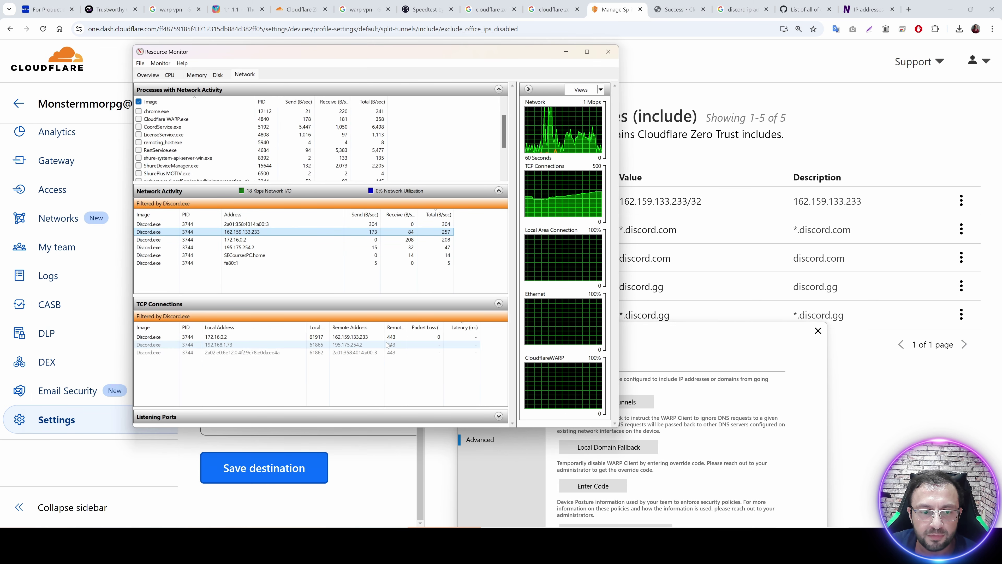
Check the Discord app, then bring up the Speedtest results in the browser
key("alt+Tab")
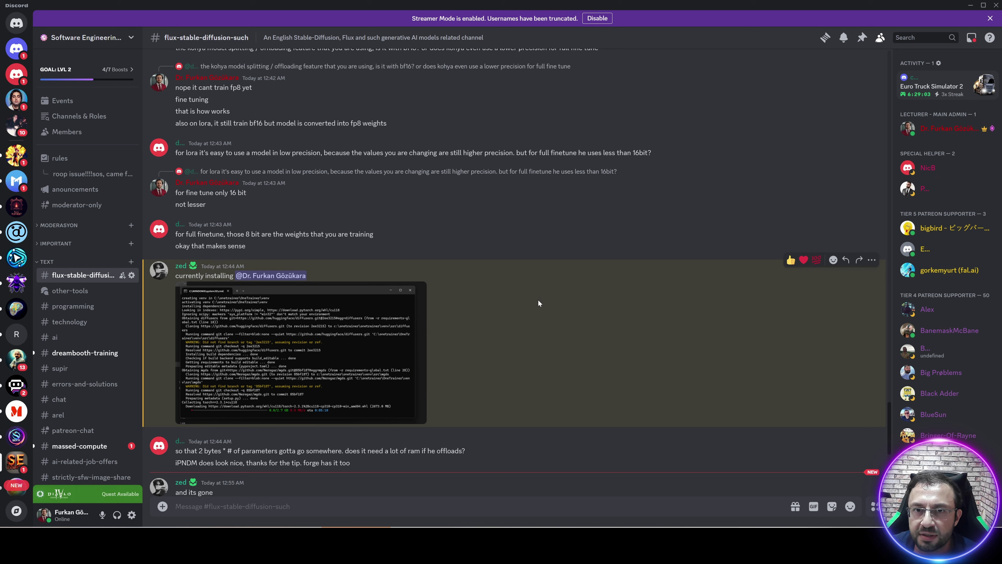
key("alt+Tab")
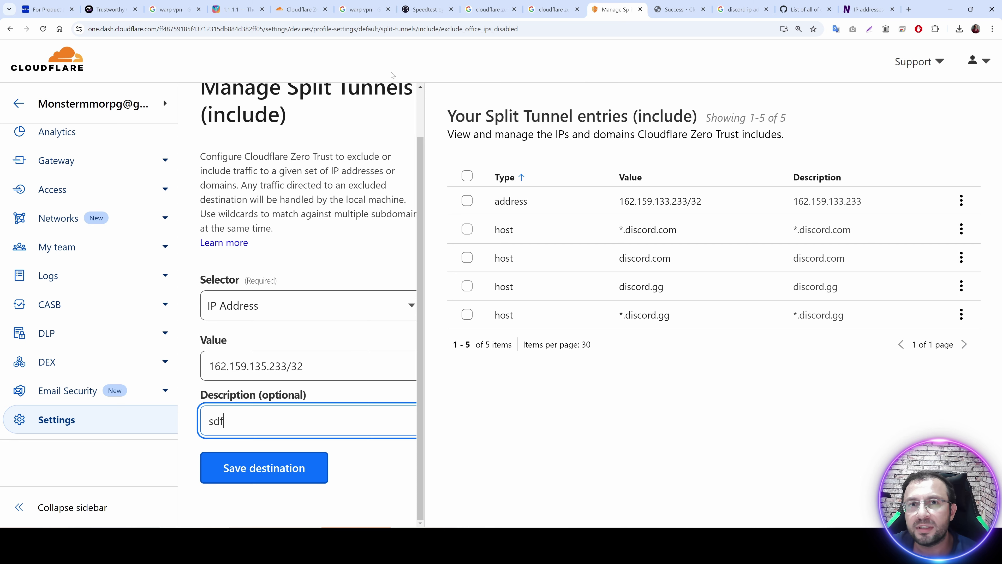
left_click(235, 9)
Reload the Speedtest results and go to the Speedtest home page
left_click(410, 5)
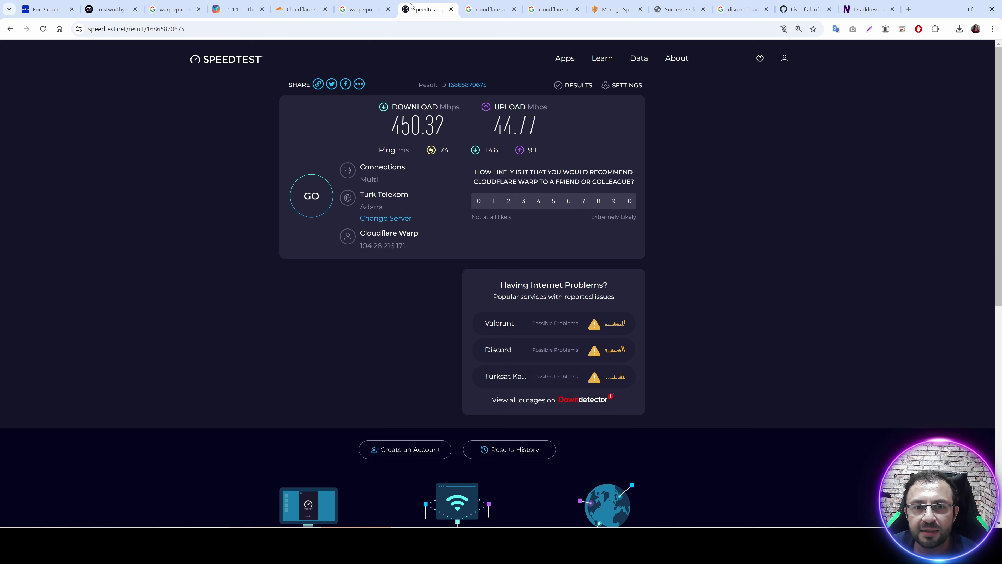
left_click(43, 29)
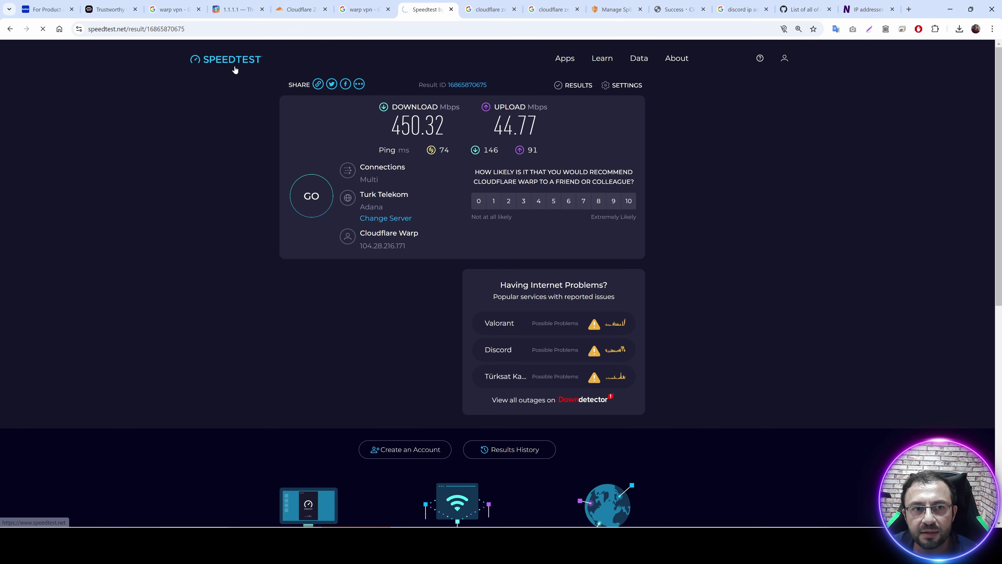
left_click(206, 71)
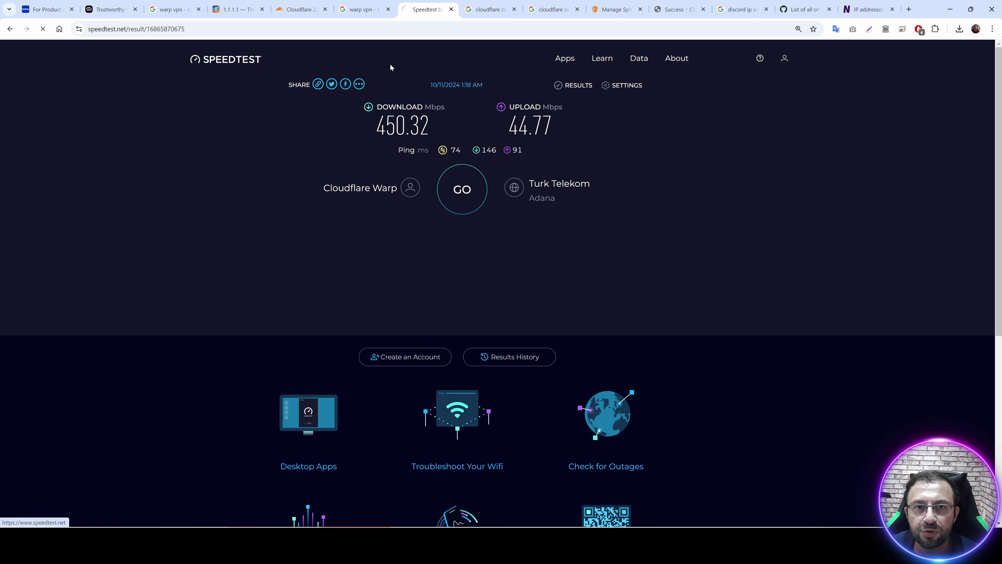
left_click_drag(428, 255, 388, 256)
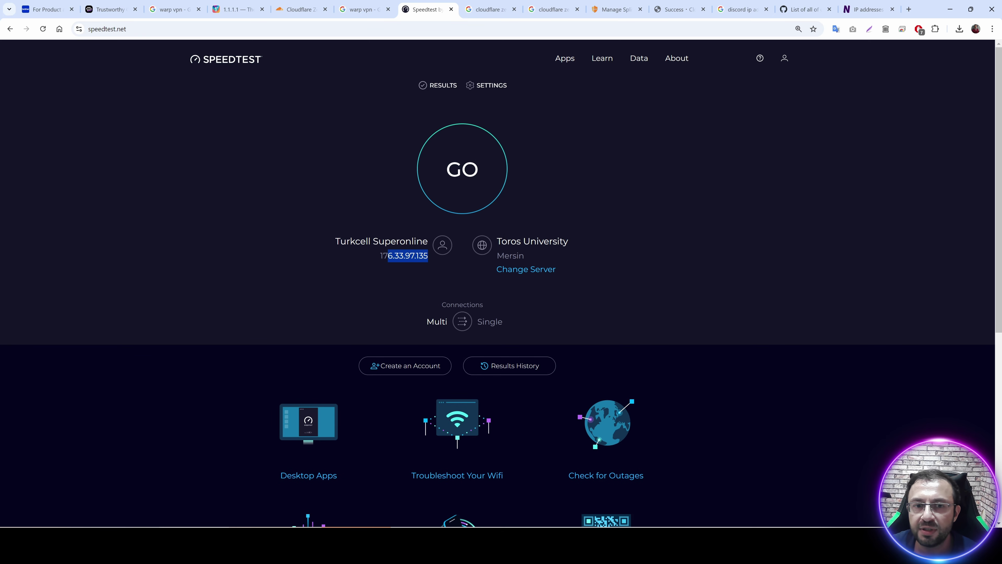
left_click(672, 240)
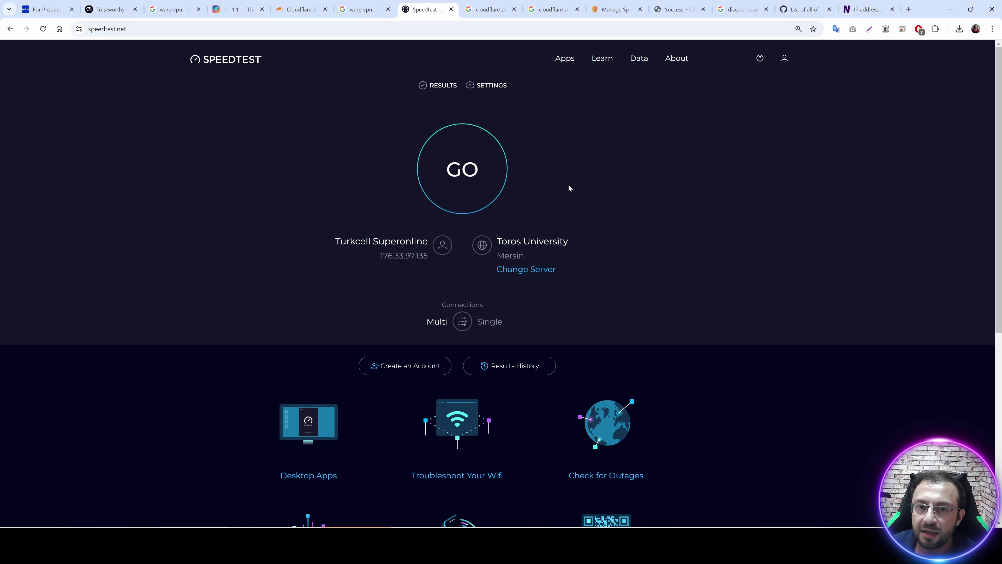
Run a new speed test, then return to the Cloudflare split tunnel page
left_click(496, 184)
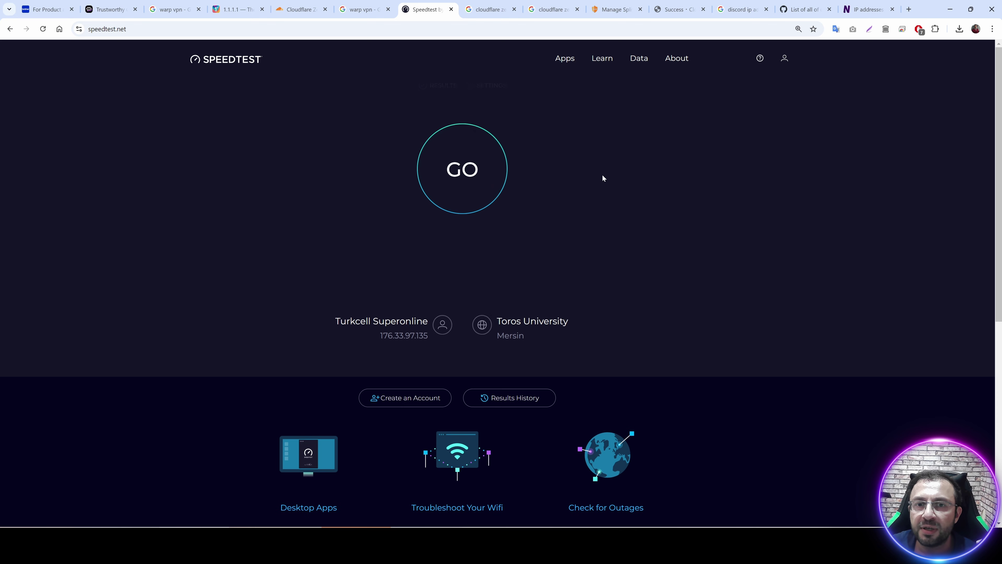
key("alt+Tab")
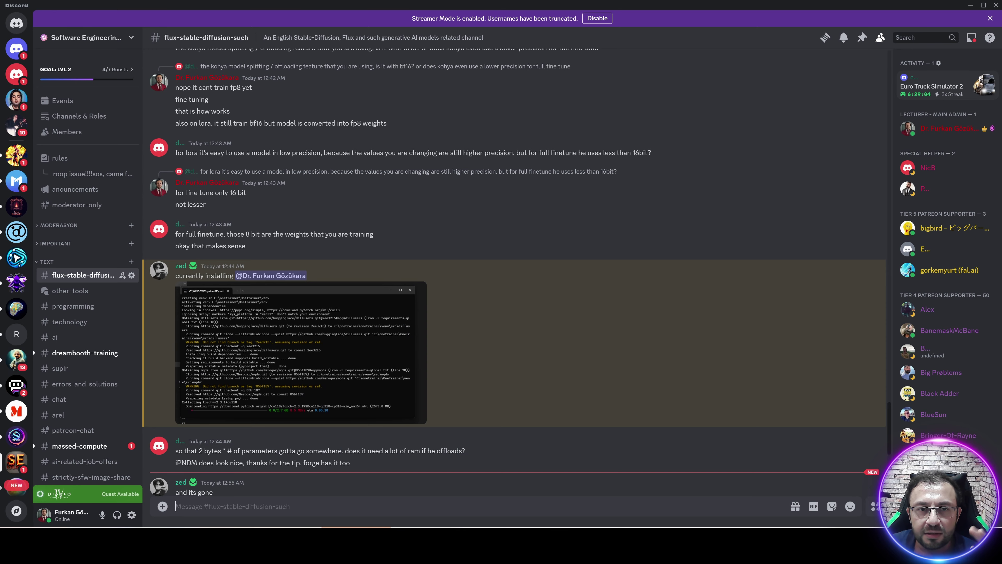
key("alt+Tab")
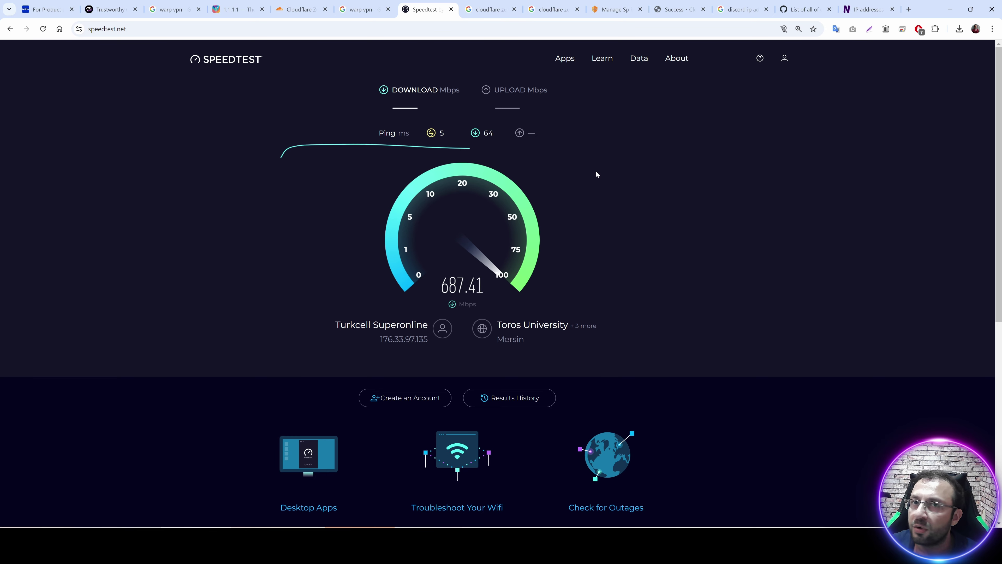
left_click(615, 9)
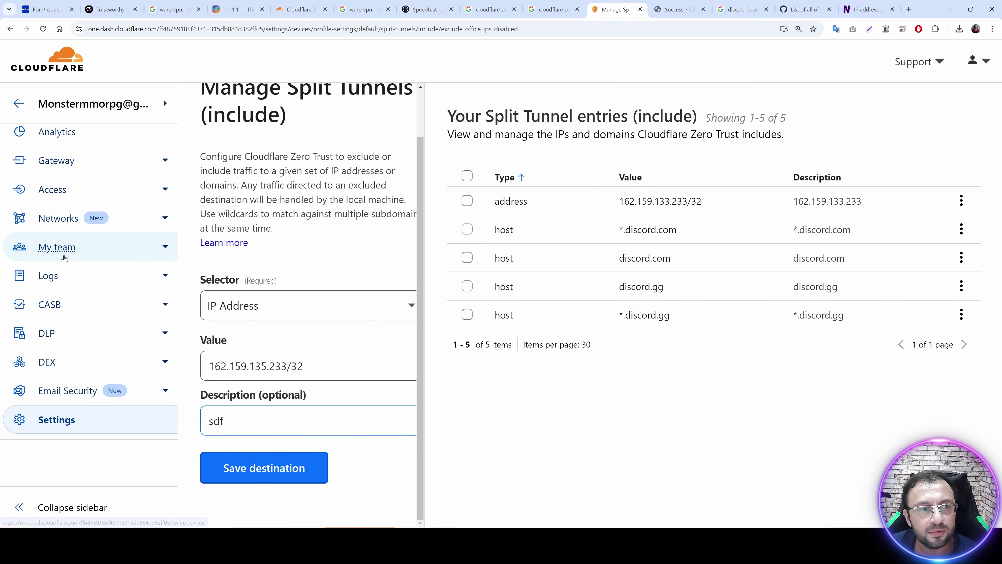
Navigate via Settings > WARP Client to the Device enrollment permissions page
left_click(79, 247)
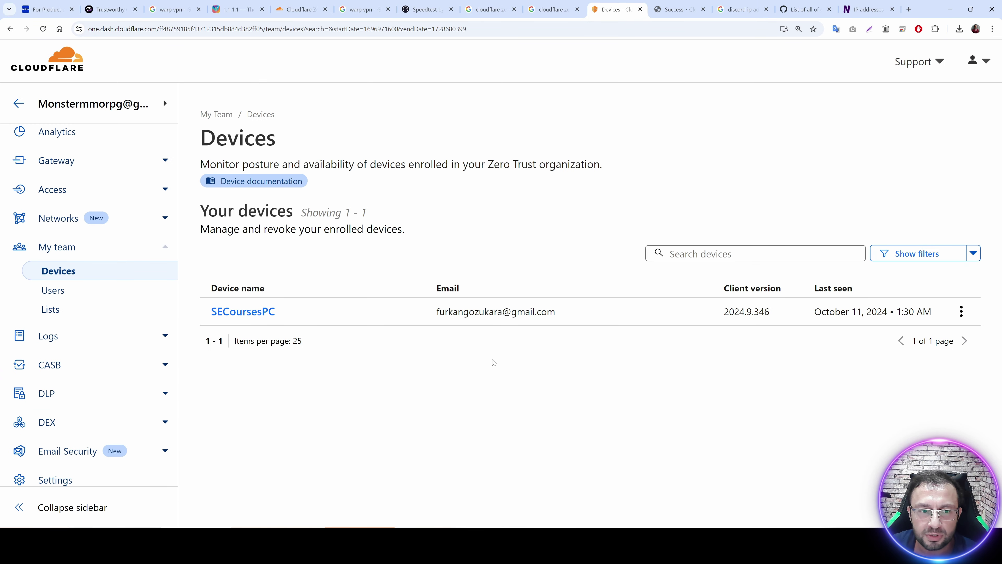
scroll(94, 363, "down", 2)
left_click(56, 419)
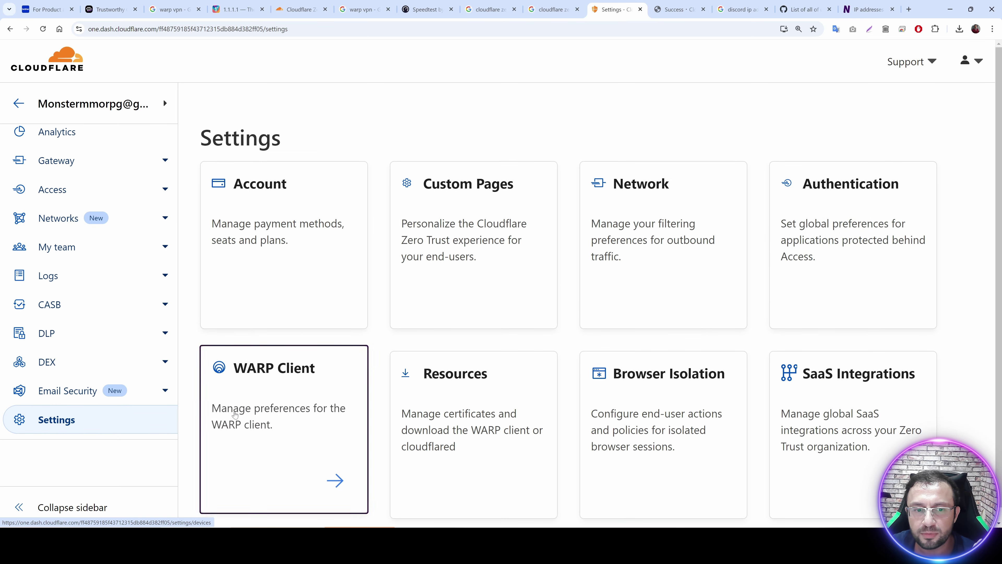
left_click(315, 365)
left_click(870, 229)
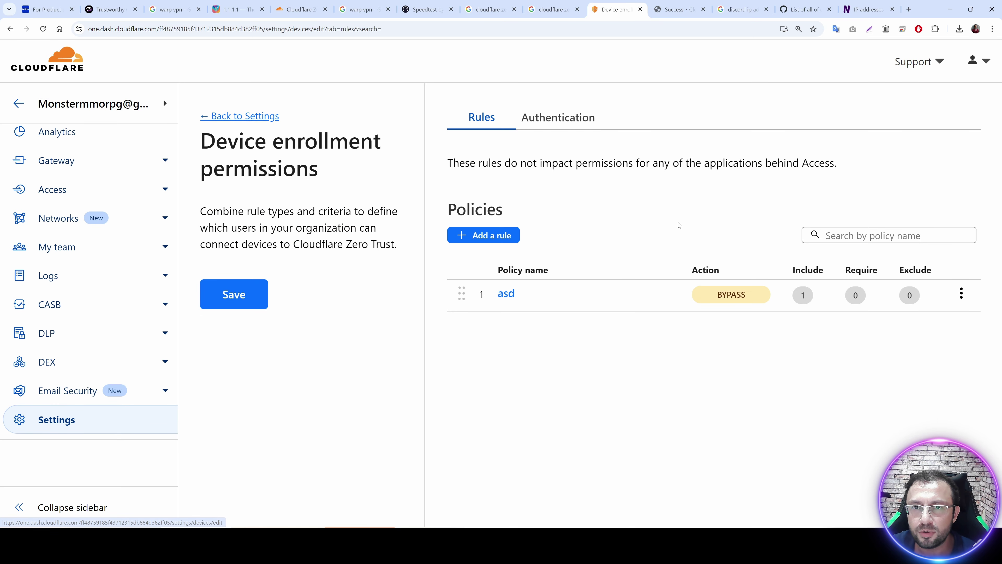
Delete the asd device enrollment policy
left_click(961, 293)
left_click(933, 347)
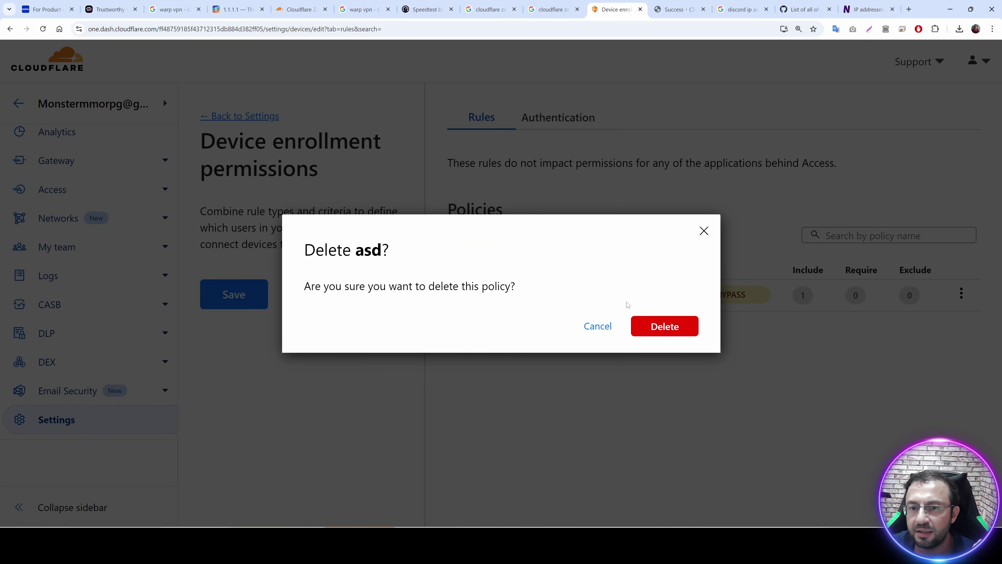
left_click(656, 328)
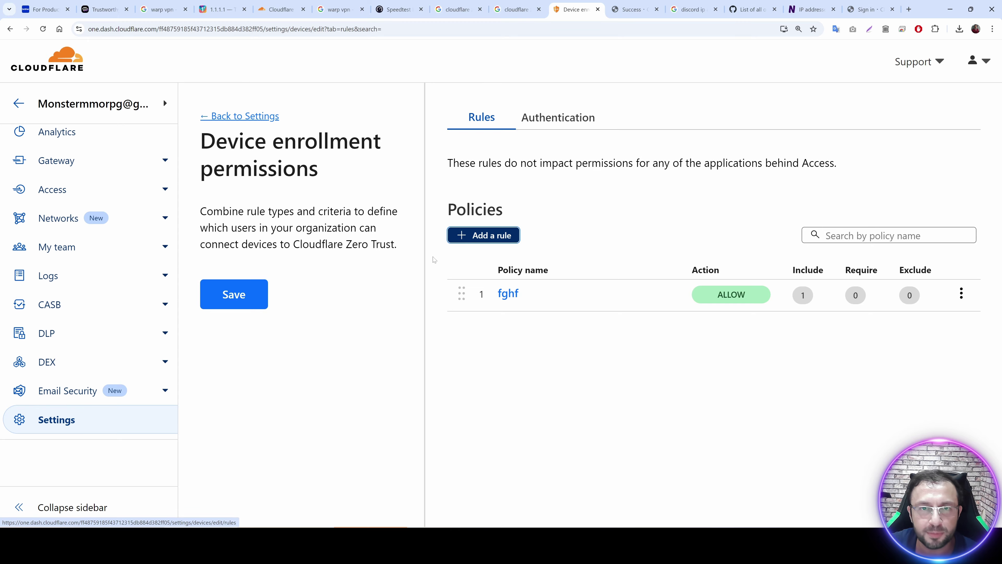
key("alt+Tab")
left_click(360, 284)
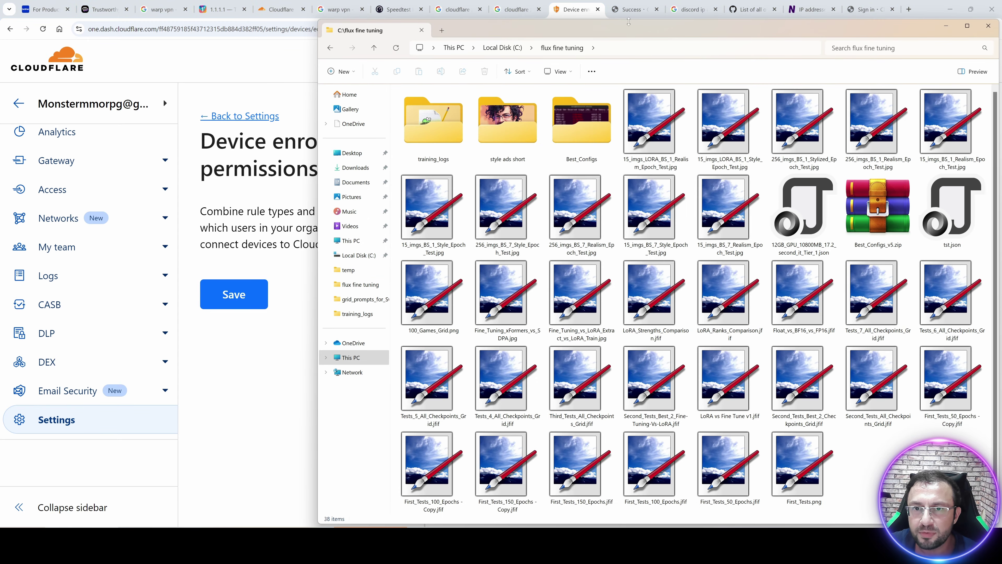
key("super+Up")
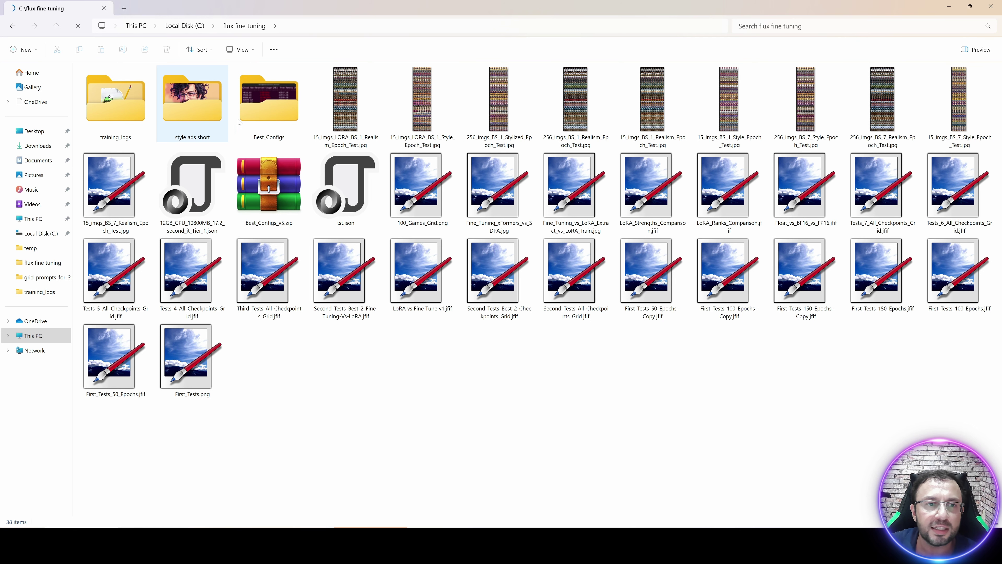
double_click(256, 110)
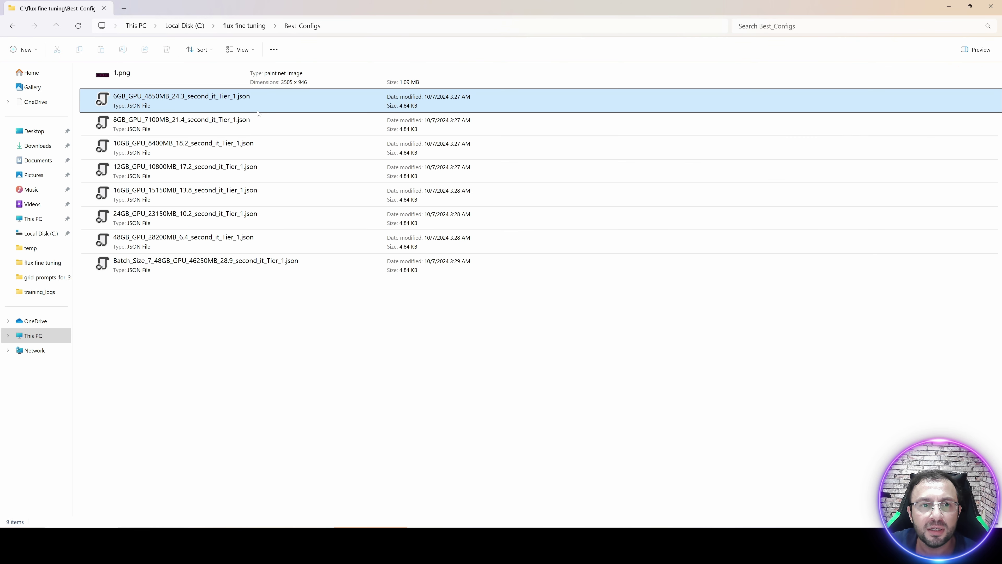
left_click(238, 29)
double_click(124, 112)
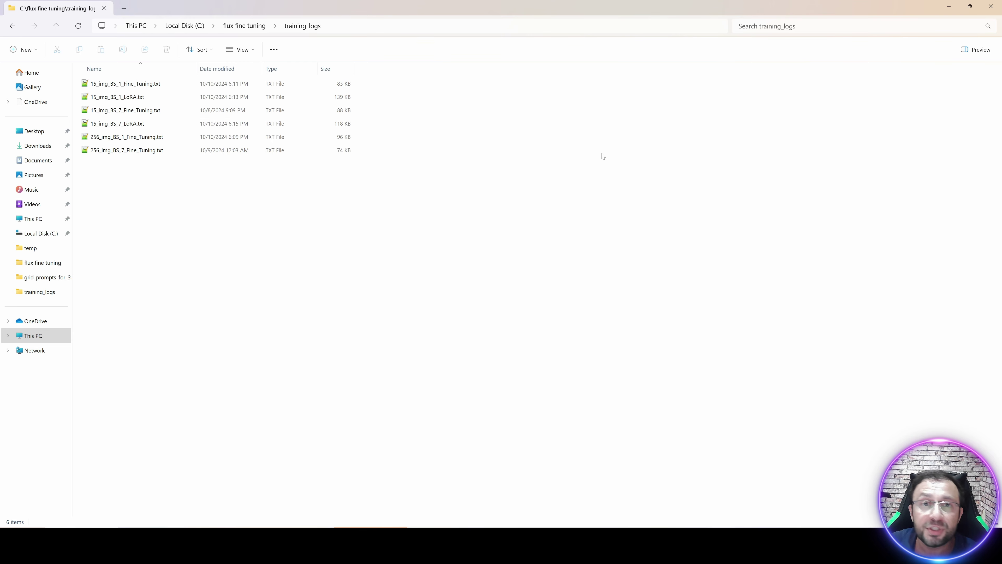
left_click(948, 8)
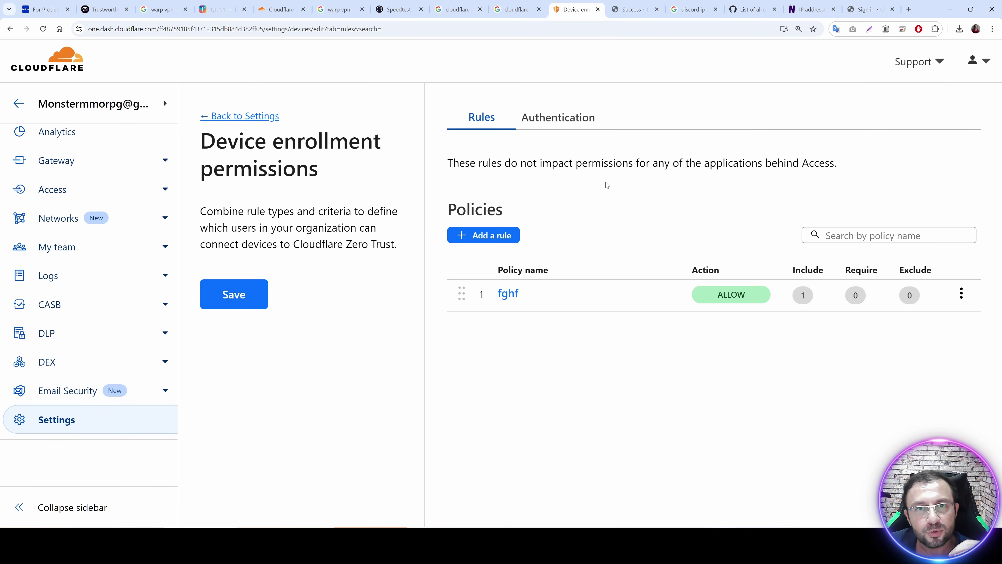